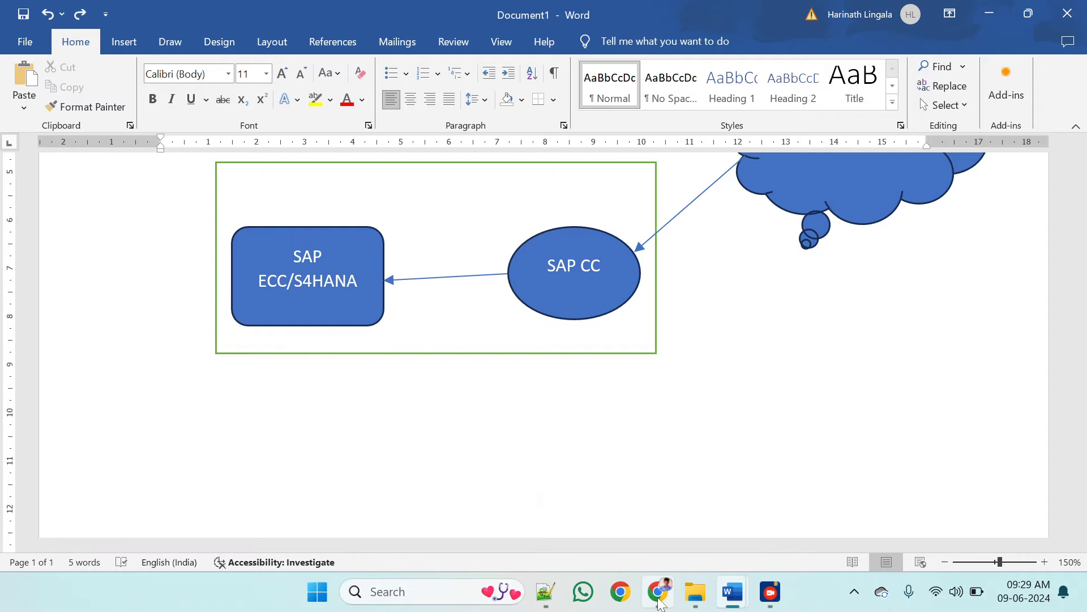
Switch to Chrome and open the Cloud Connector login page at localhost:8443
click(658, 598)
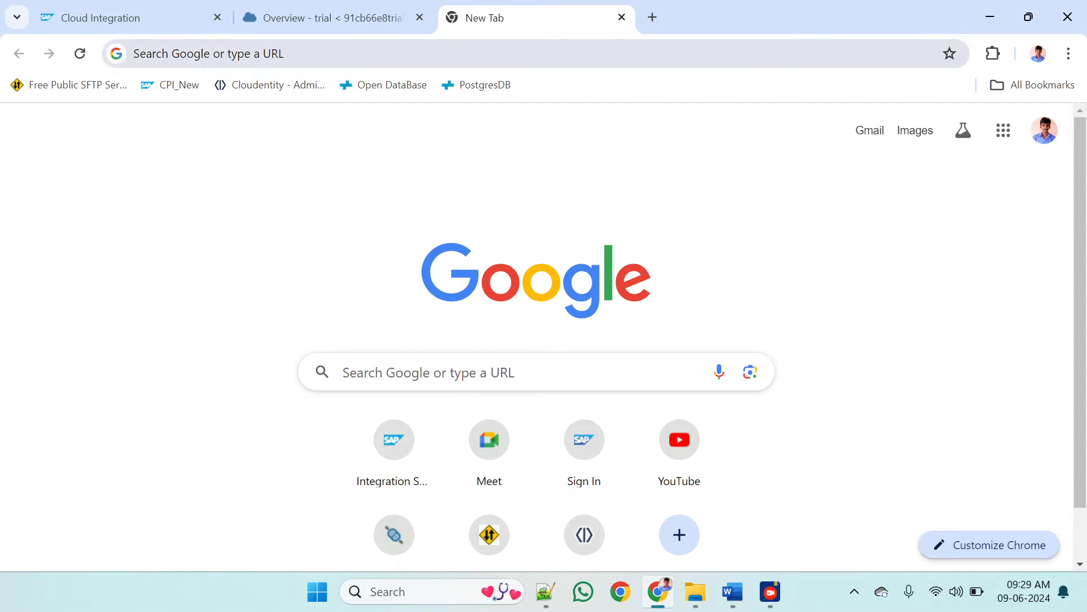
key(ctrl+l)
text(li)
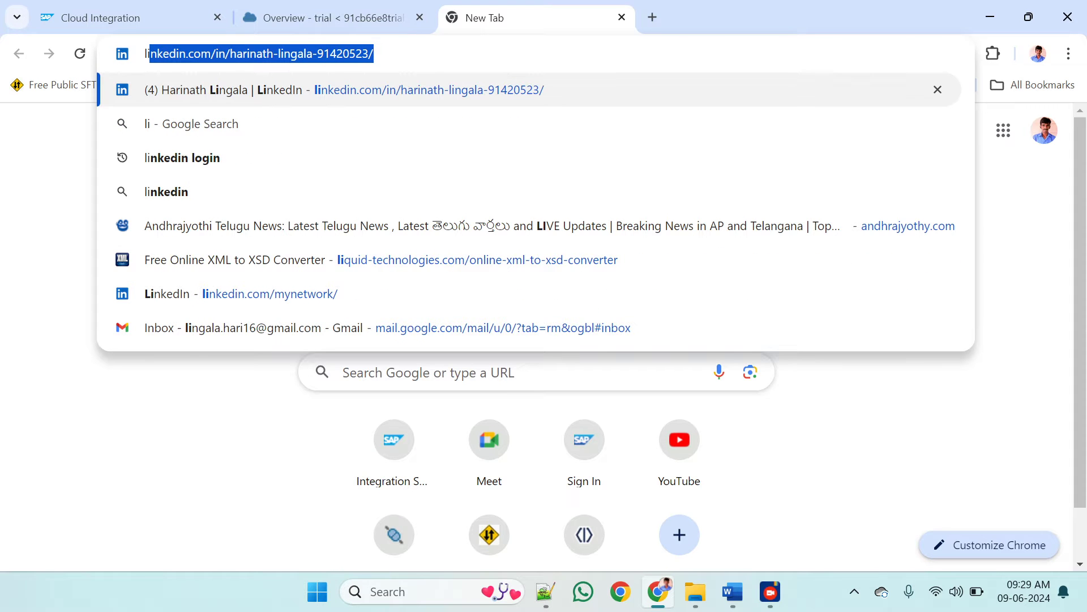
key(BackSpace)
key(BackSpace)
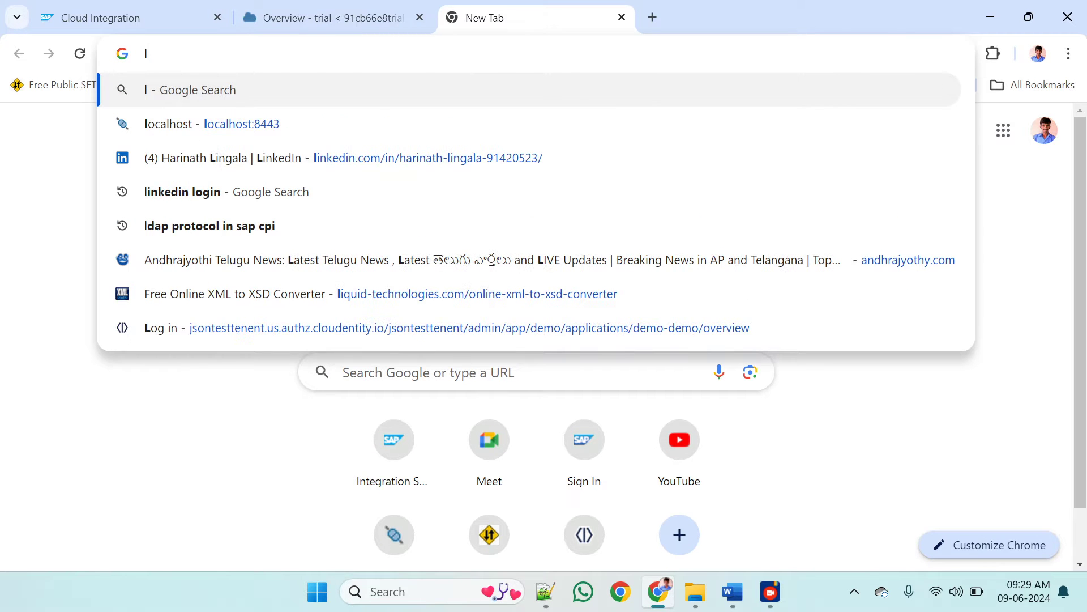
click(230, 126)
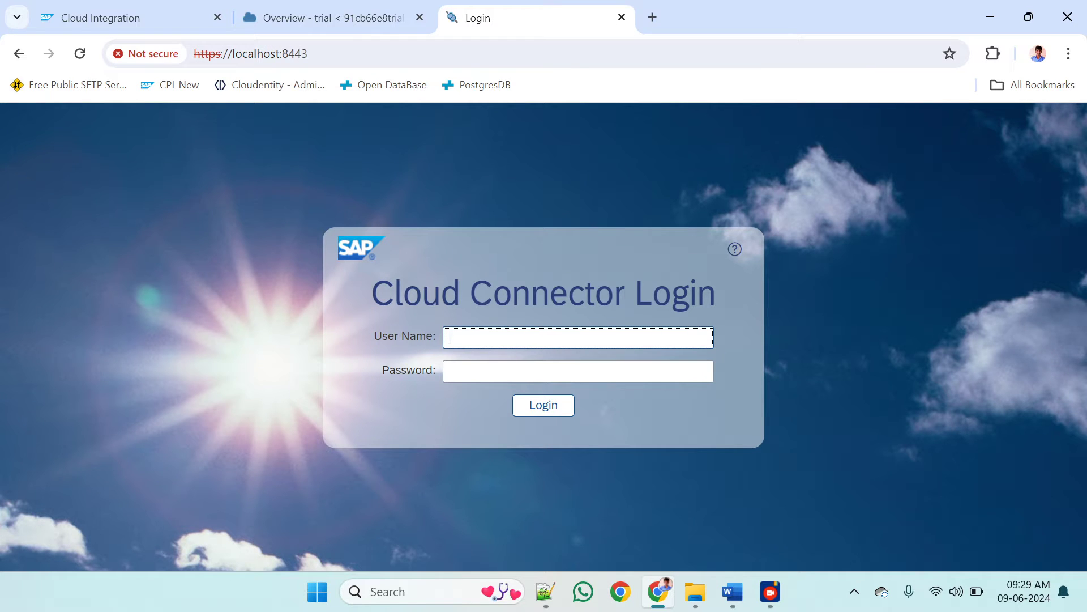
Try to log in to the Cloud Connector with the user name administrator and the account password
text(administrator)
click(510, 368)
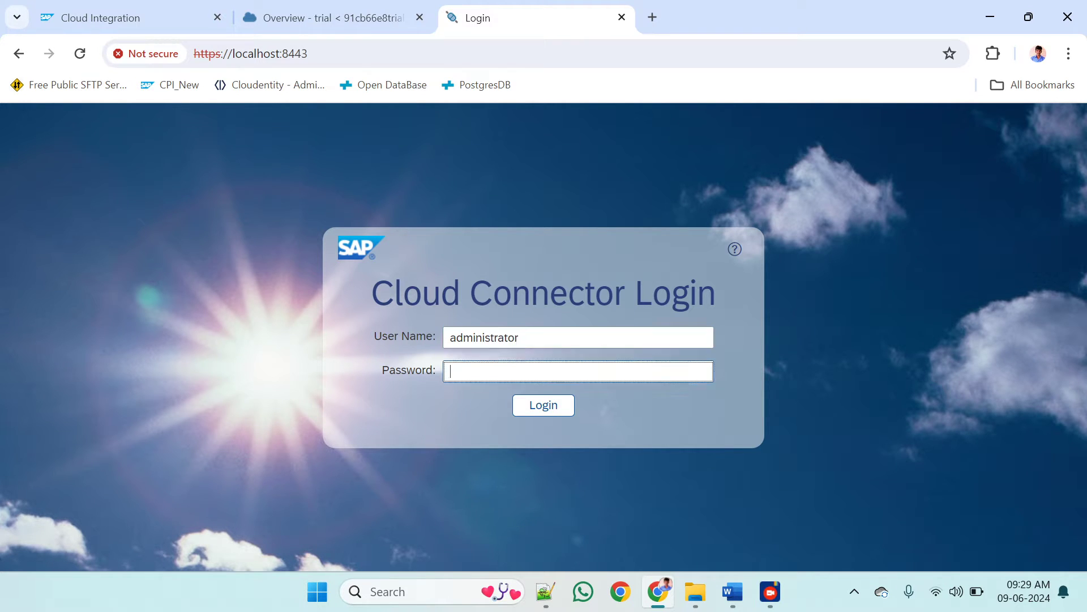
click(529, 403)
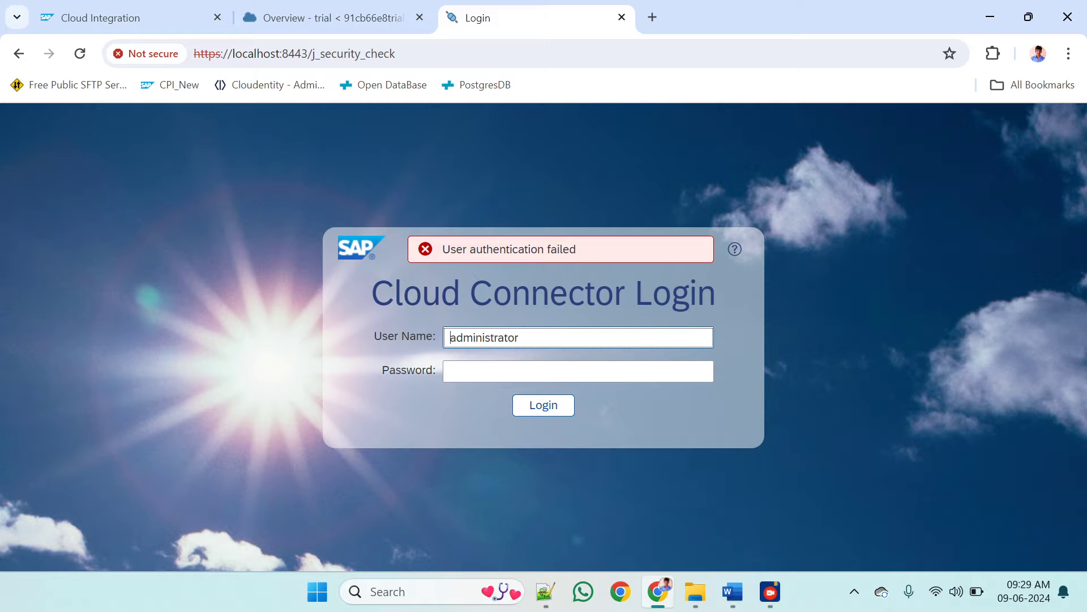
Correct the user name to Administrator, enter the account password and log in
key(Delete)
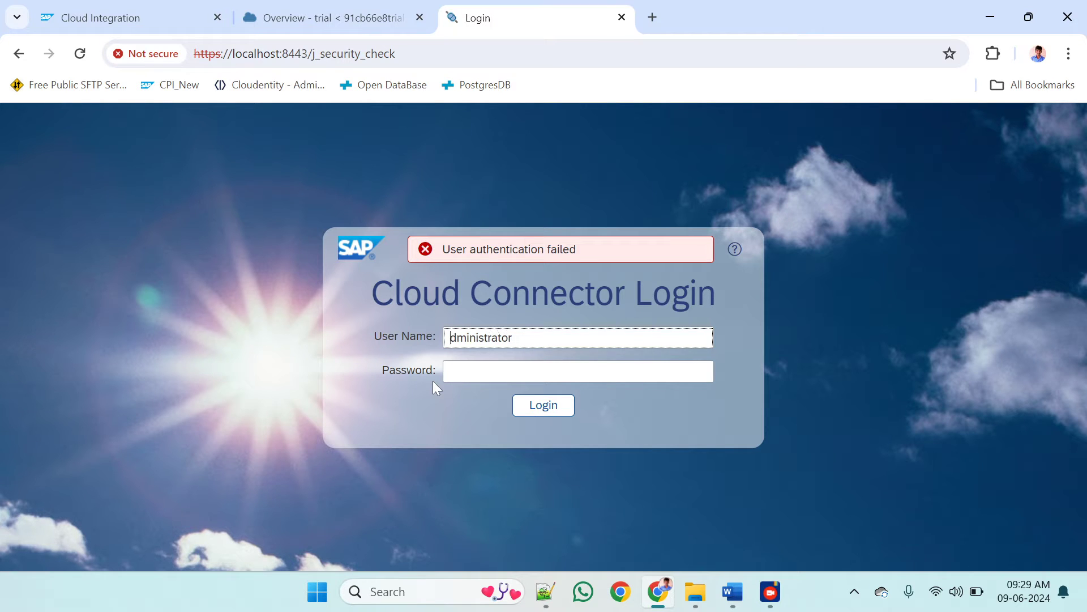
text(A)
click(453, 371)
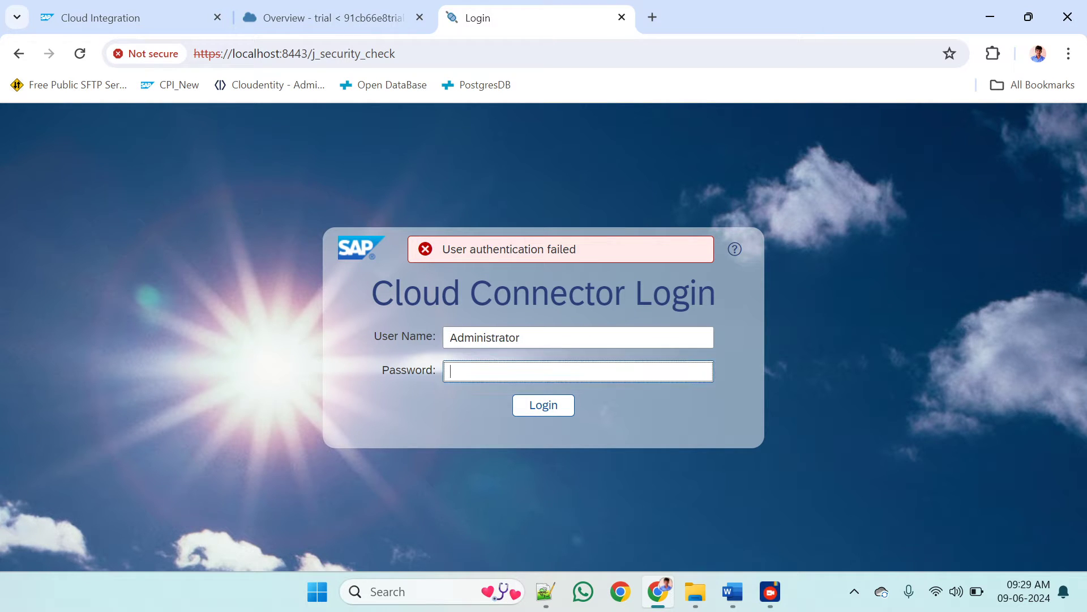
click(530, 402)
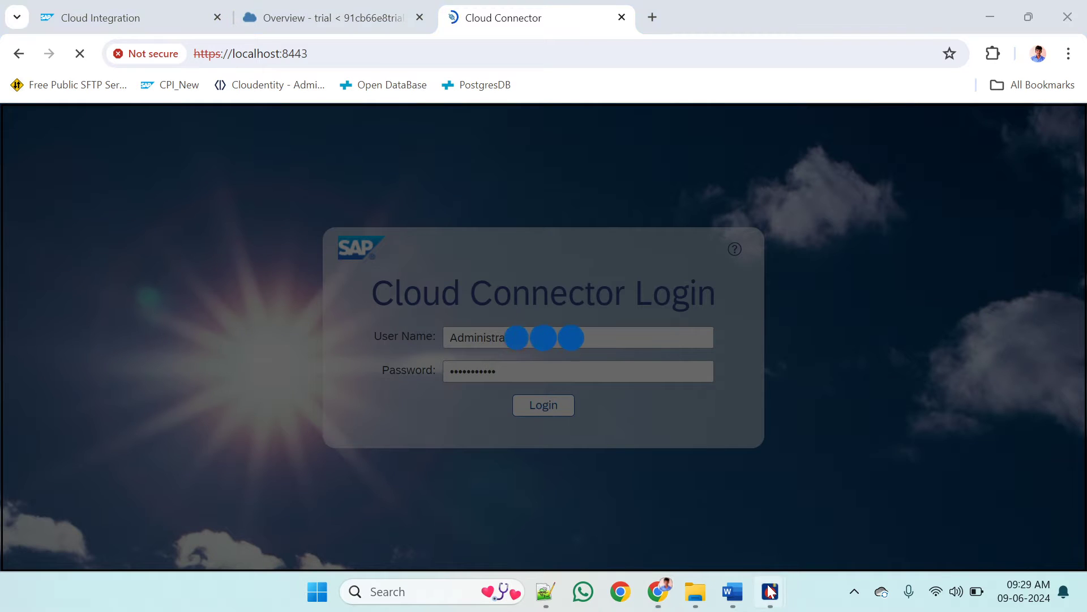
Look over the connector's subaccount dashboard and open the Cloud To On-Premise settings of SAP_CPI_Trial
mouse_move(769, 590)
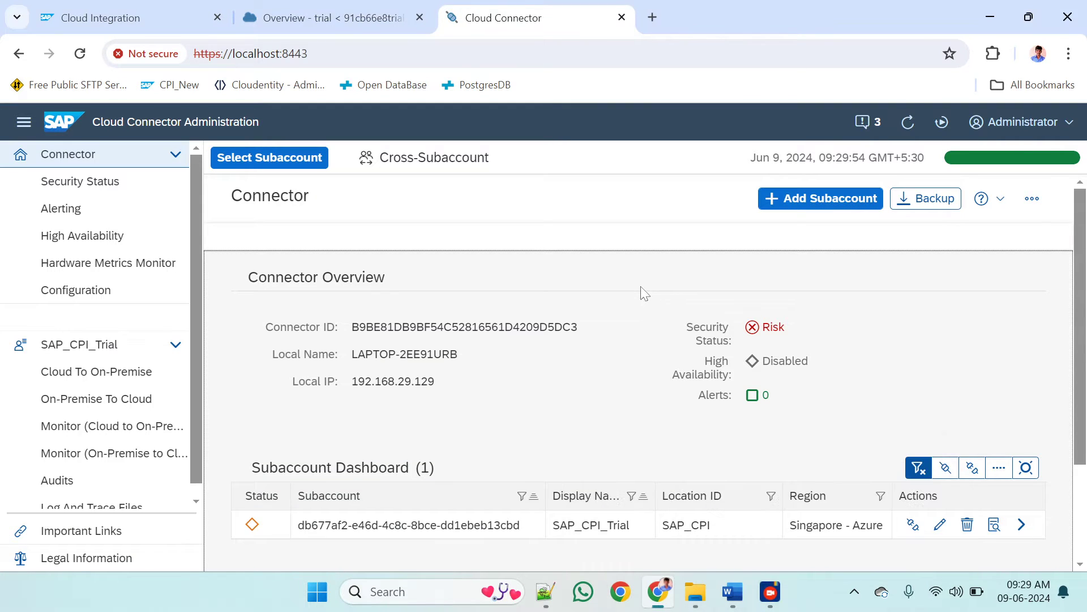
scroll(644, 293, down, 2)
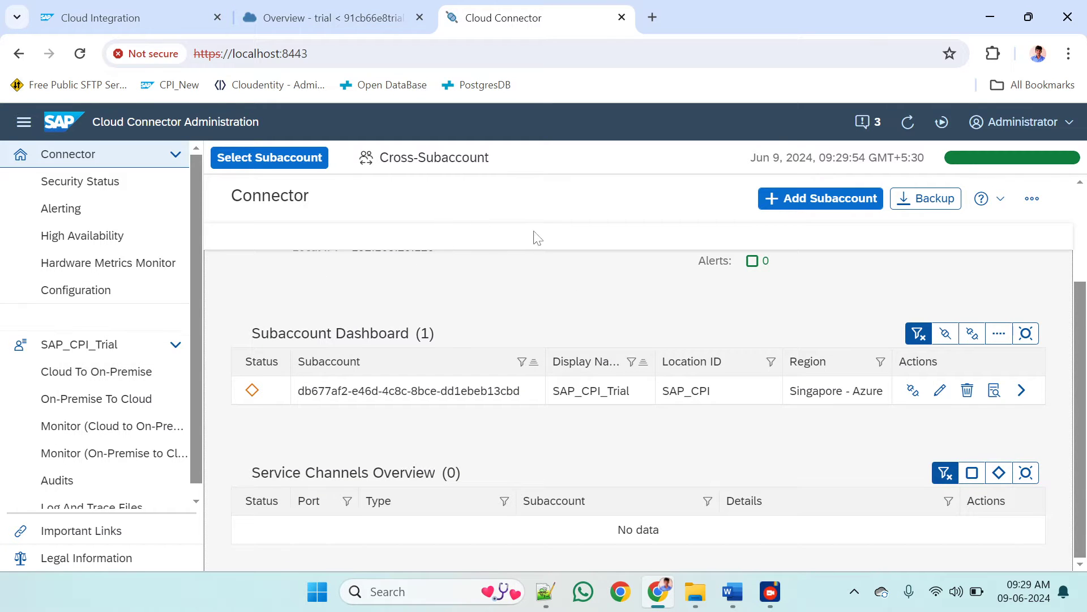
scroll(363, 311, up, 1)
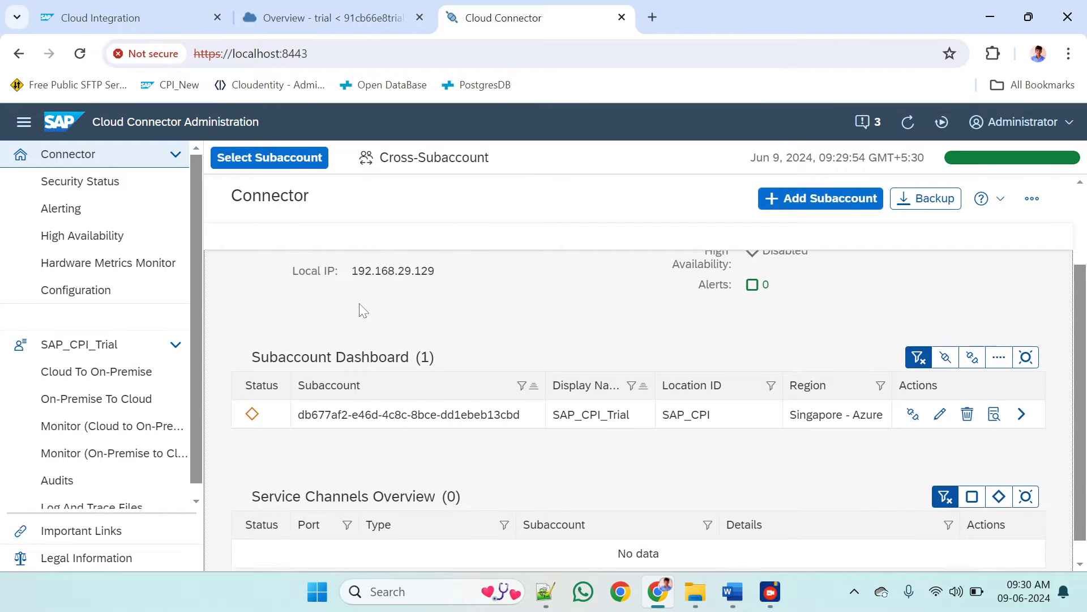
scroll(363, 310, down, 1)
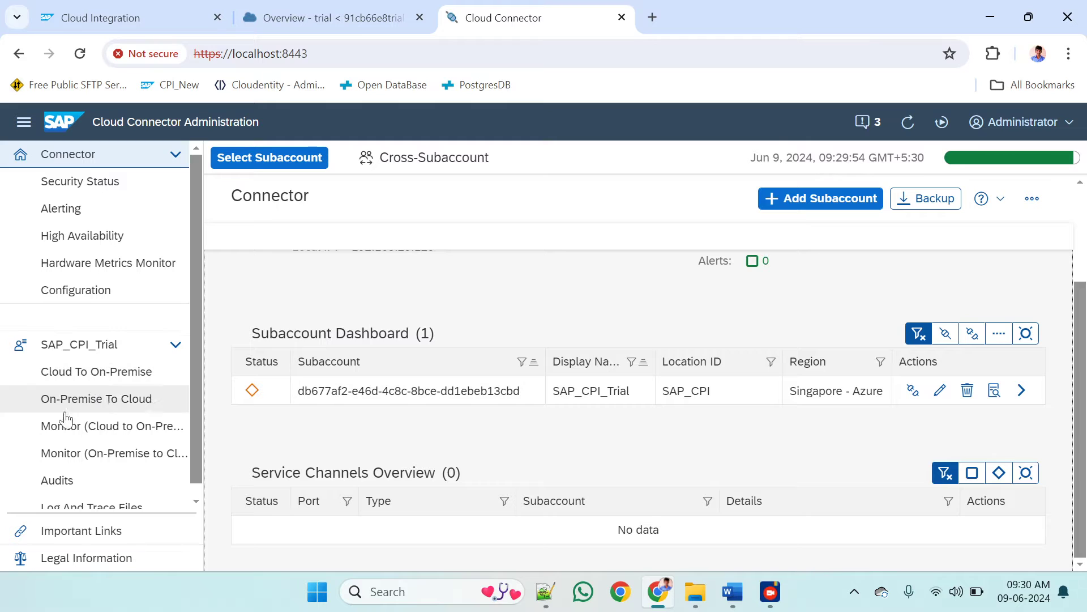
click(109, 374)
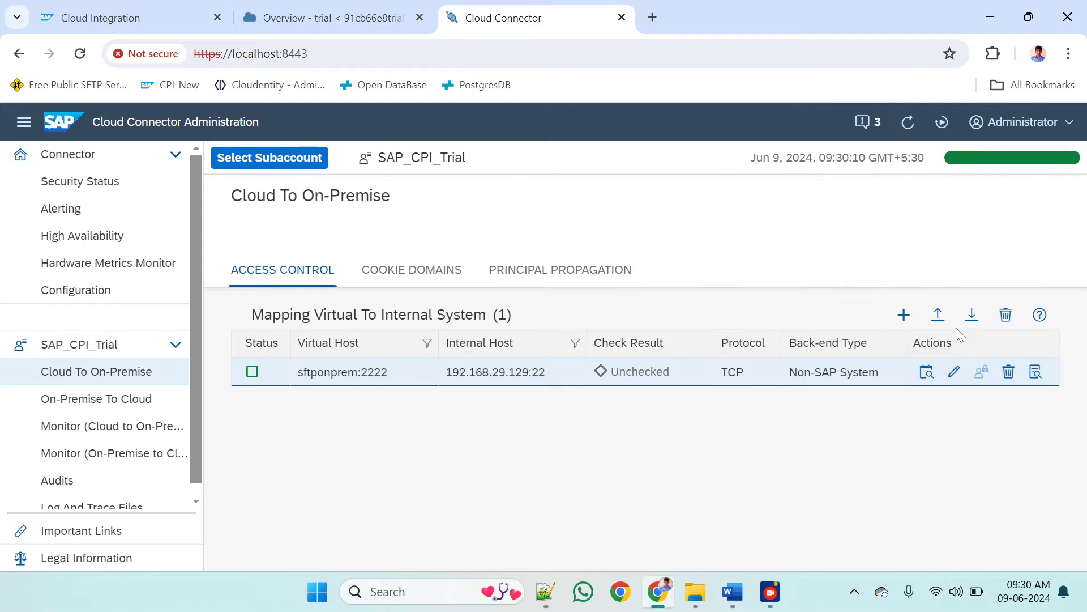
click(903, 315)
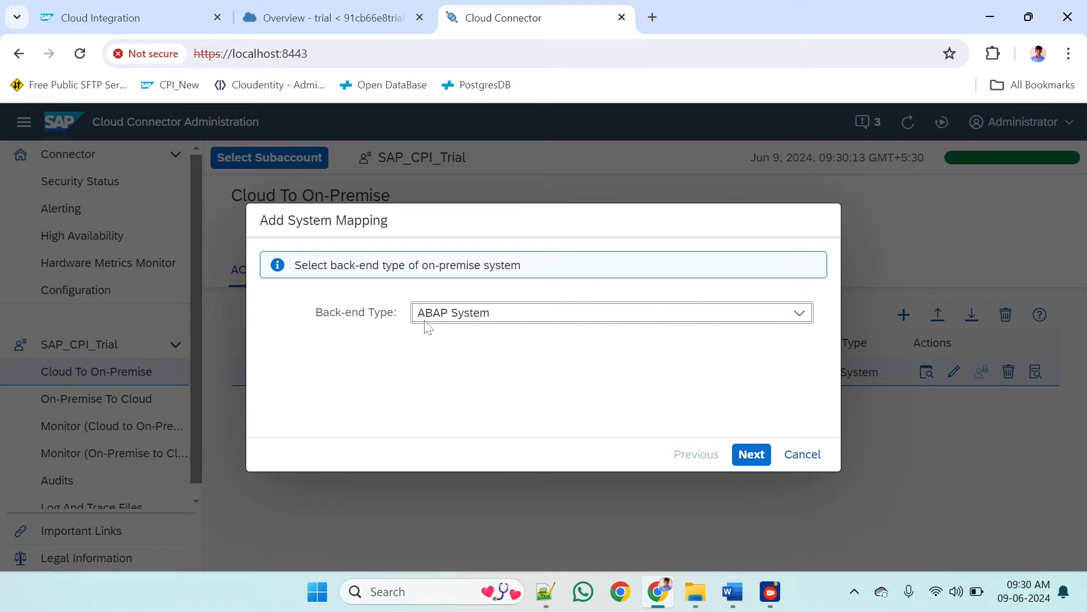
click(821, 458)
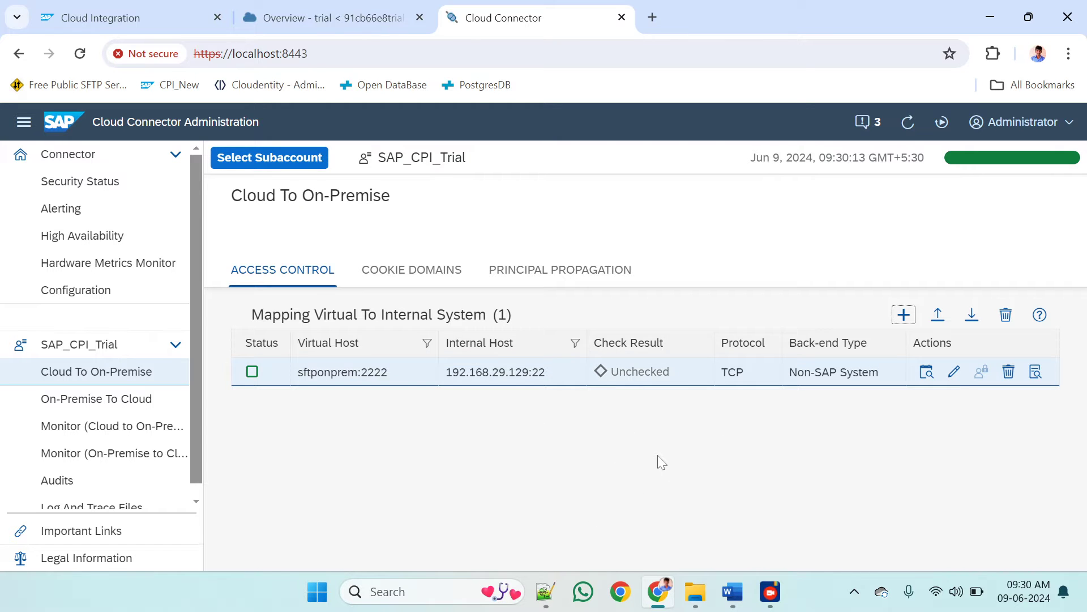
key(alt+Tab)
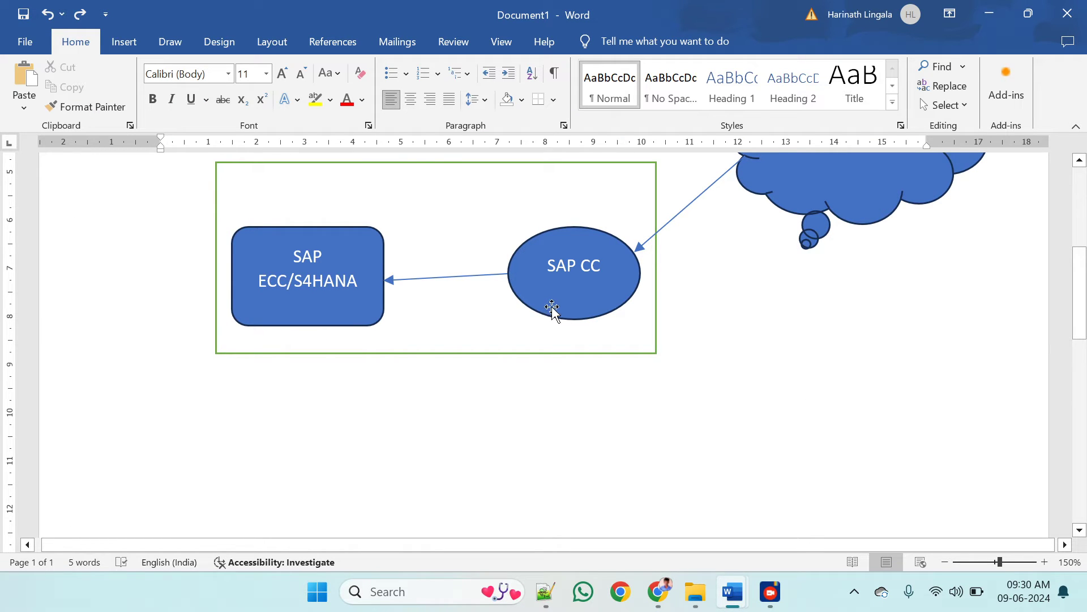
key(alt+Tab)
Start a system mapping with back-end type ABAP System, protocol RFC and the connection type without load balancing
click(904, 316)
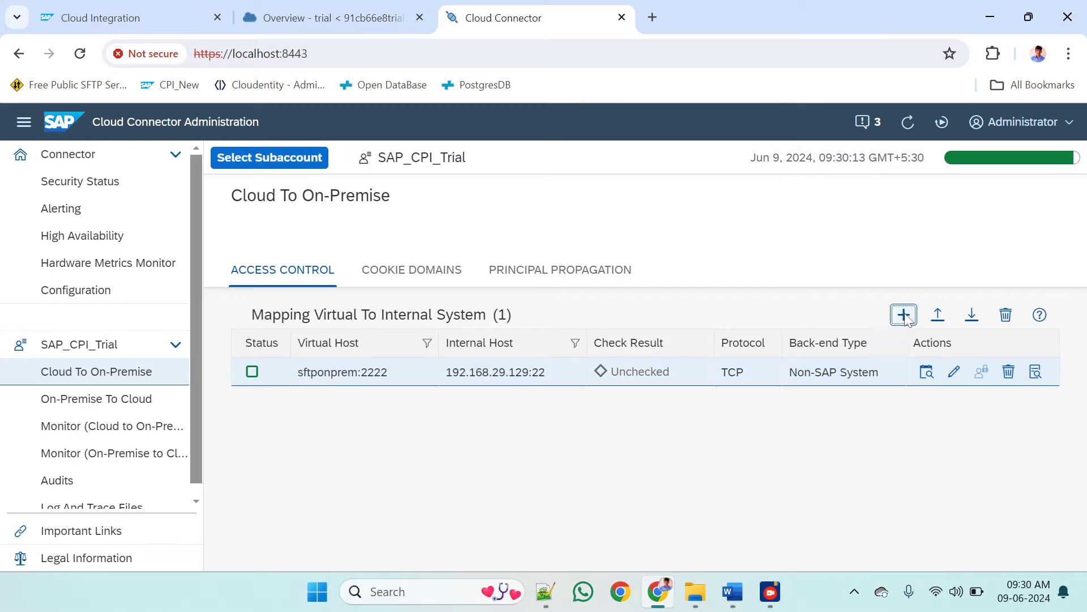
click(800, 315)
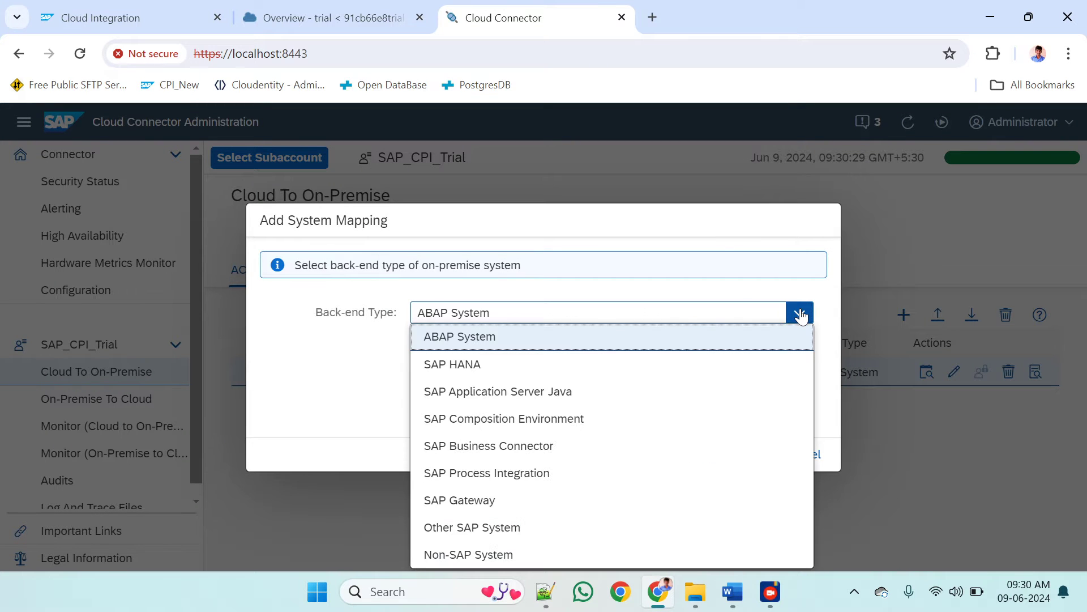
click(364, 369)
click(753, 456)
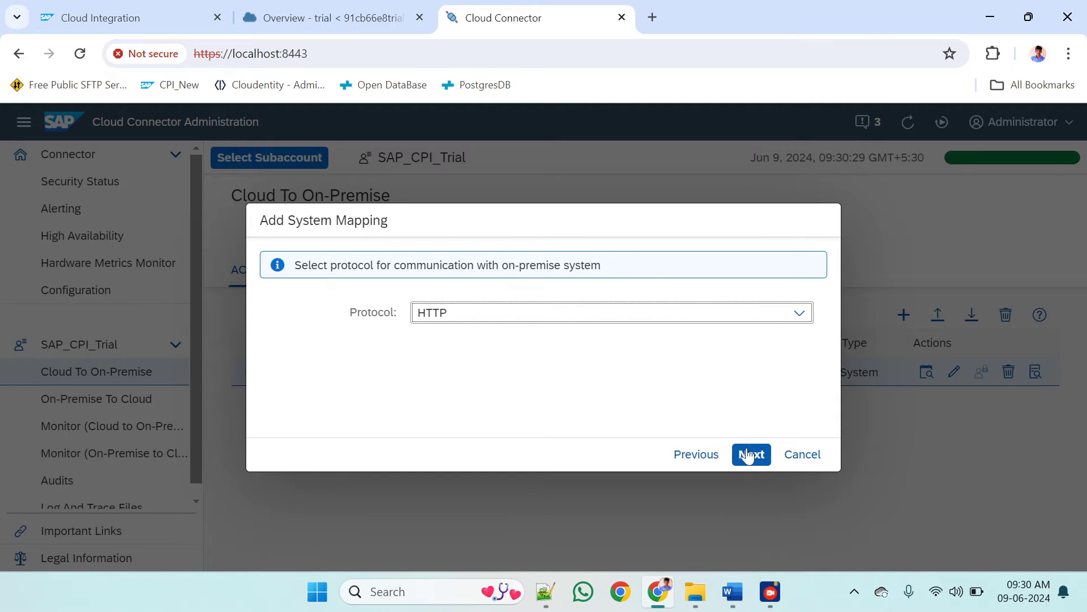
click(543, 318)
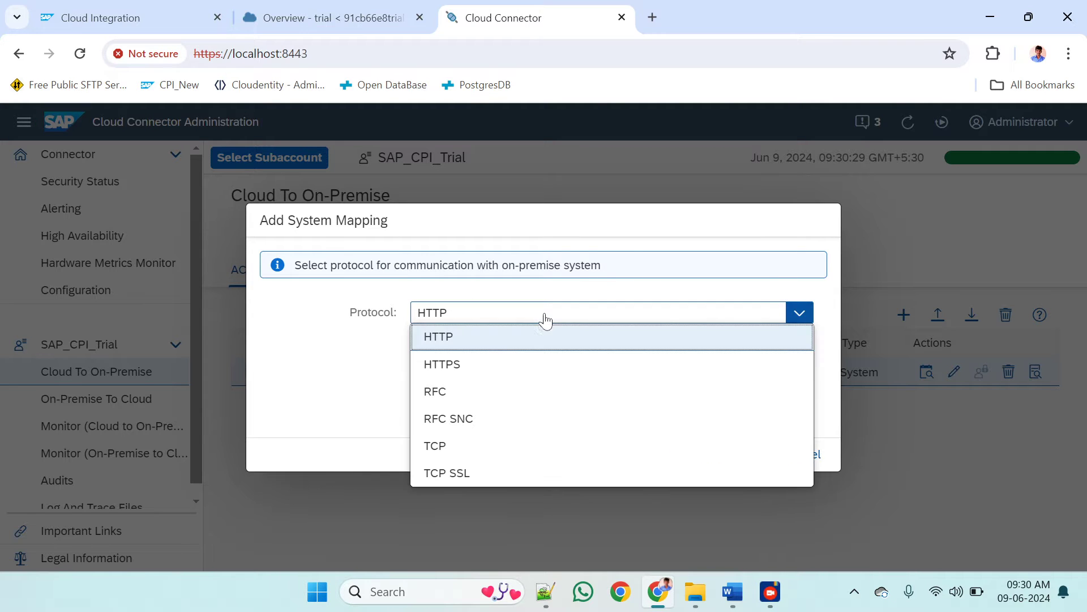
click(450, 399)
click(750, 455)
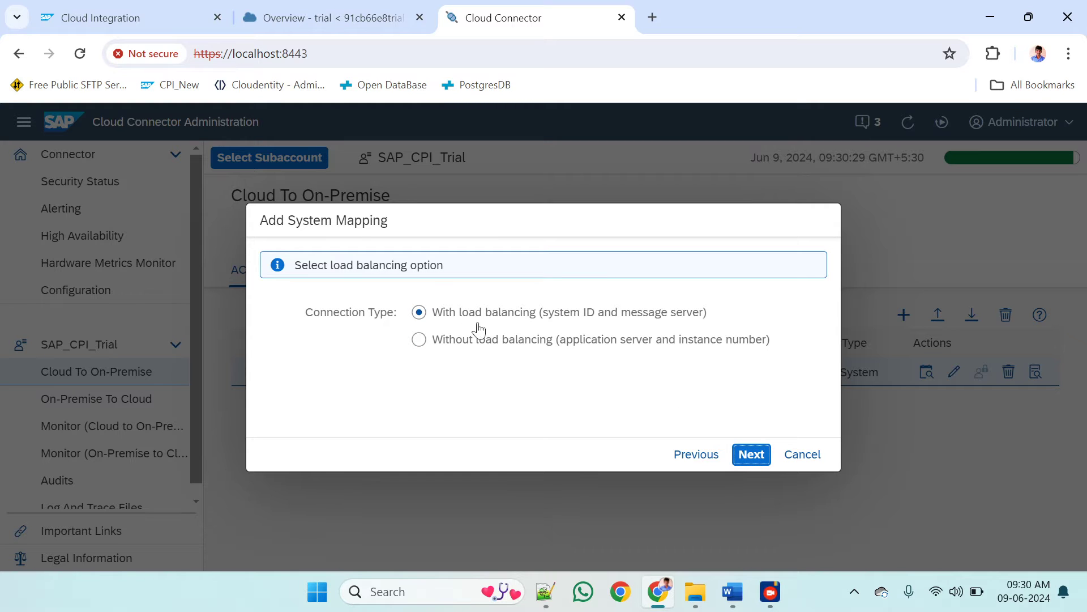
click(422, 346)
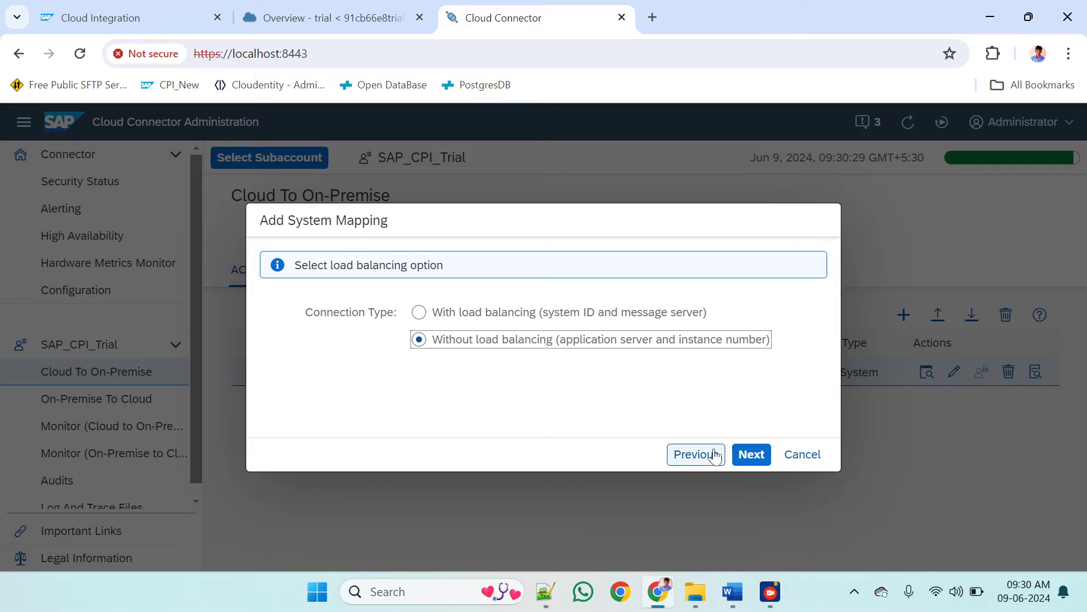
click(759, 458)
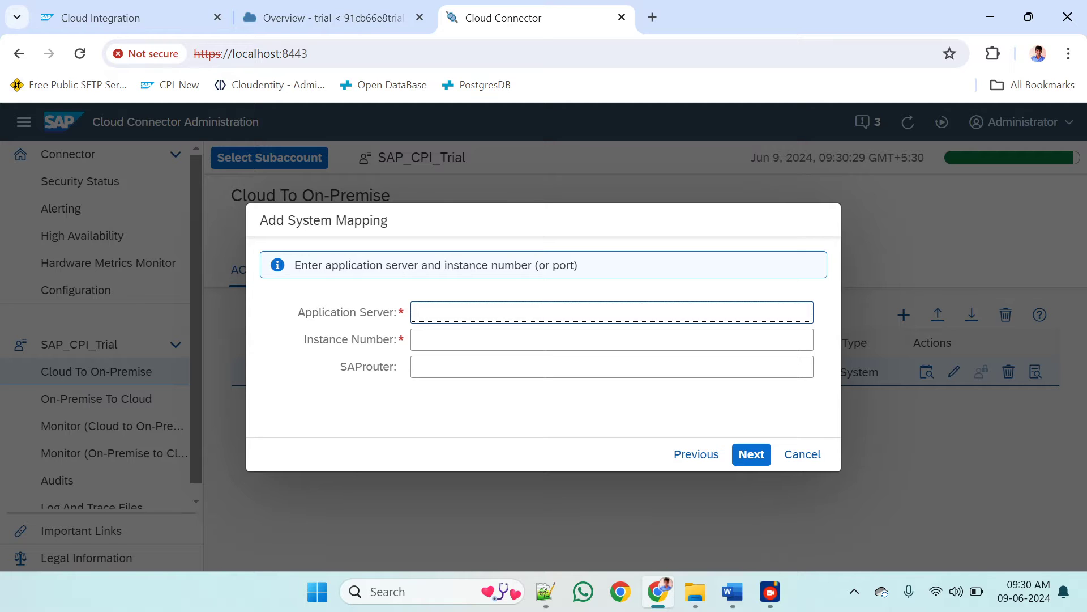
Copy the SAP host sapeccqa from the Notepad++ notes into the mapping's application server
key(alt+Tab)
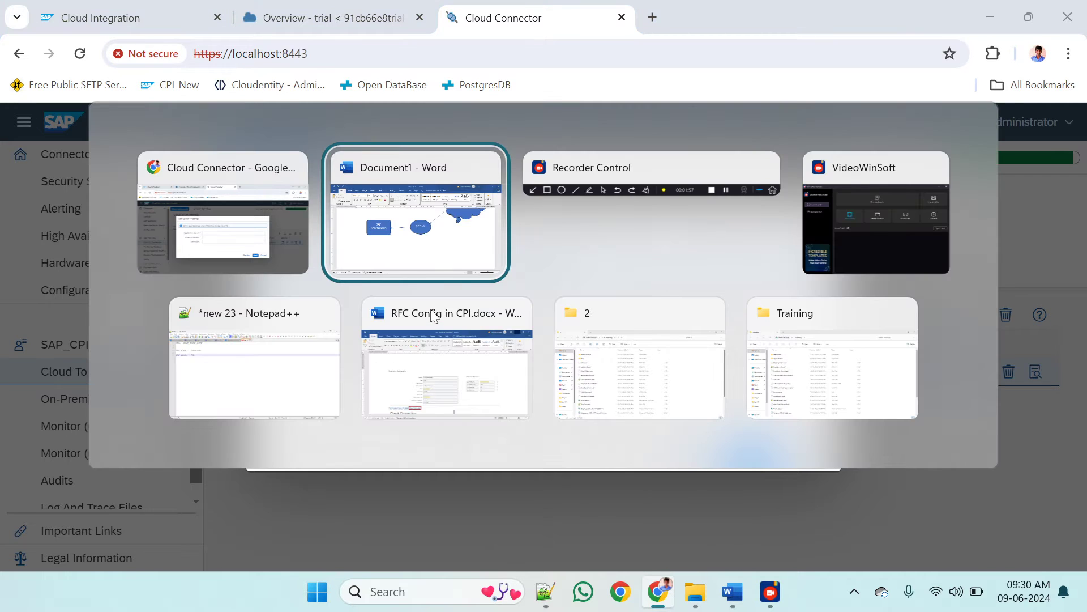
key(alt+Tab)
key(alt+Tab)
key(alt+Tab)
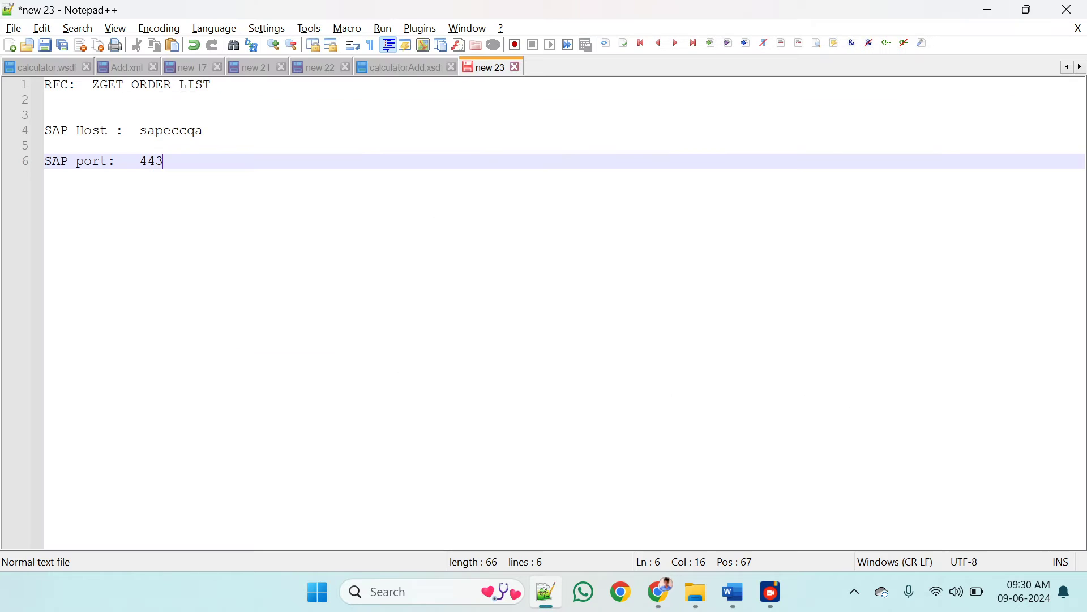
double_click(172, 131)
key(ctrl+c)
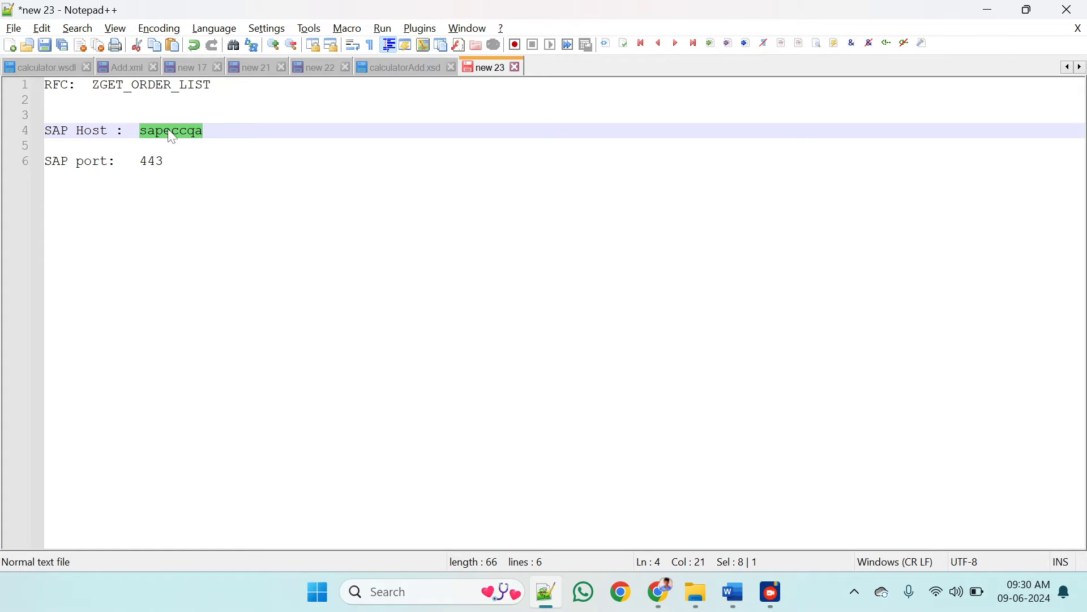
key(alt+Tab)
click(474, 311)
key(ctrl+v)
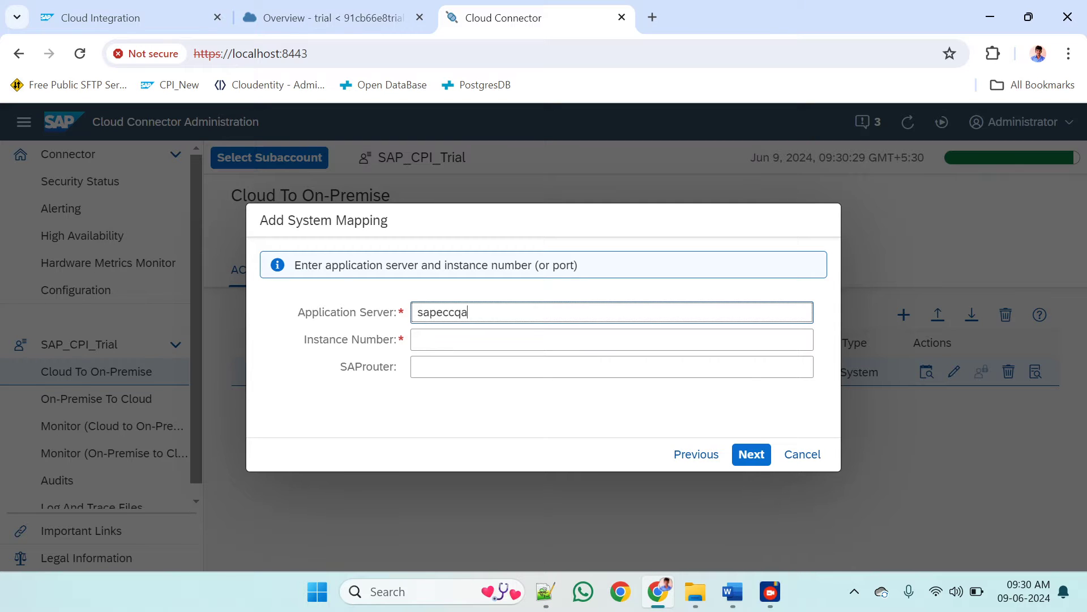
Set the instance number to 00 and accept the proposed virtual application server sapeccqa and virtual instance number 00
click(459, 335)
click(459, 336)
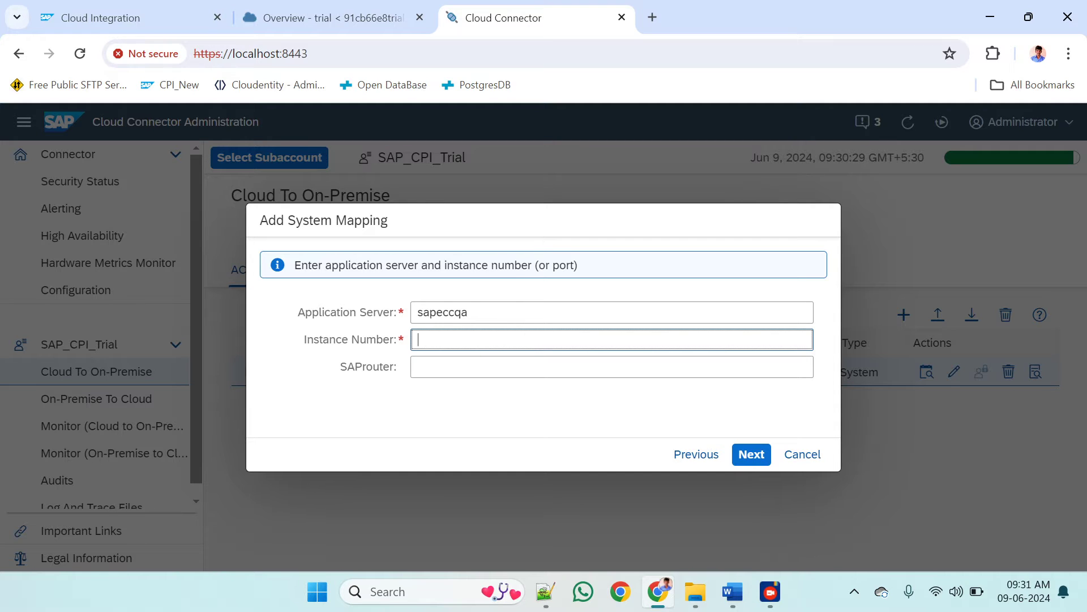
text(00)
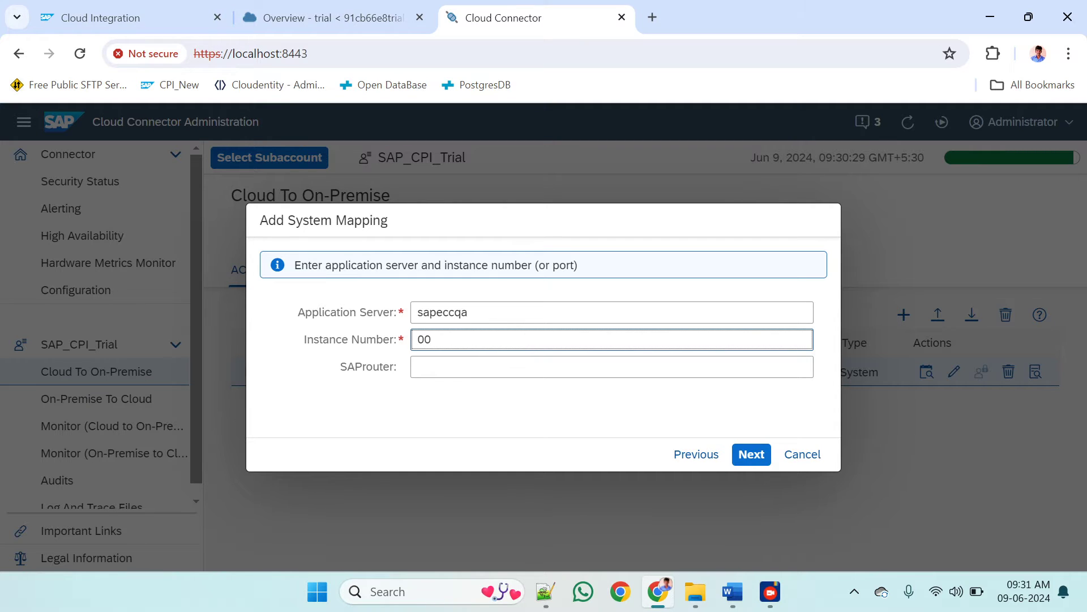
click(751, 455)
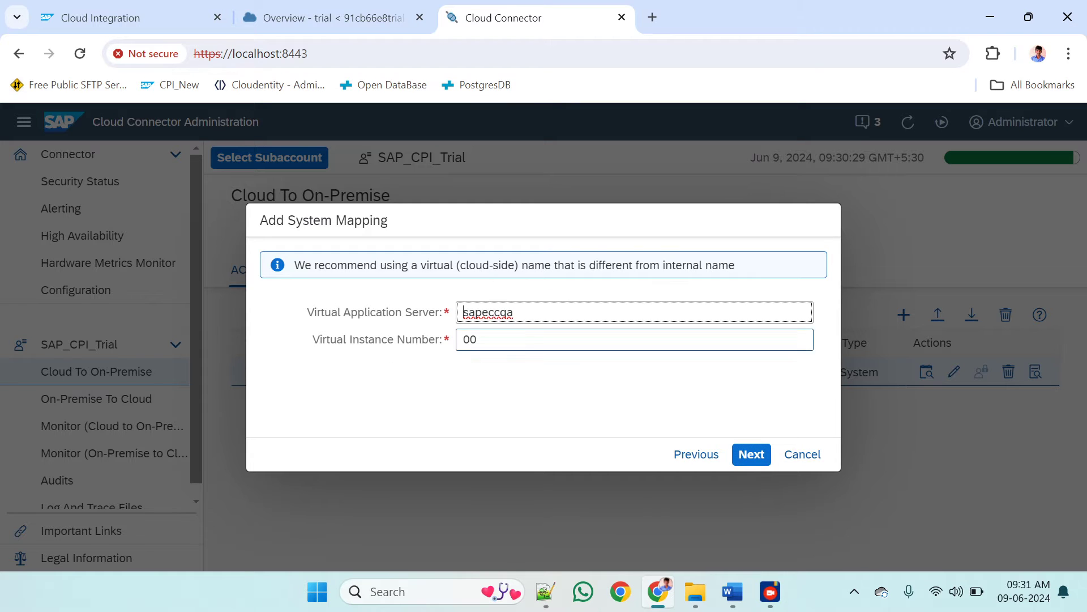
double_click(487, 312)
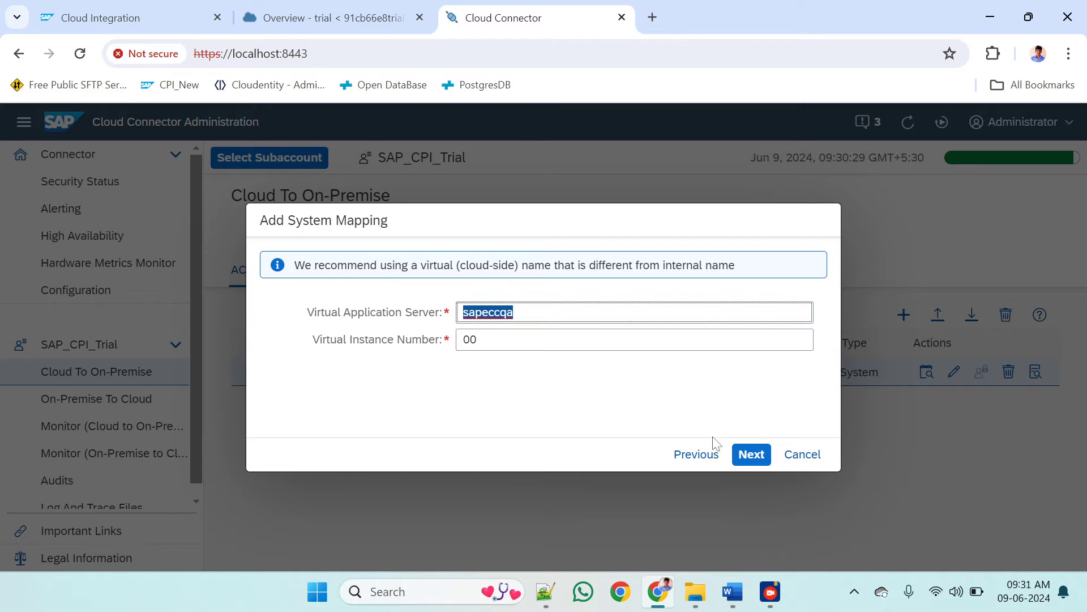
click(751, 455)
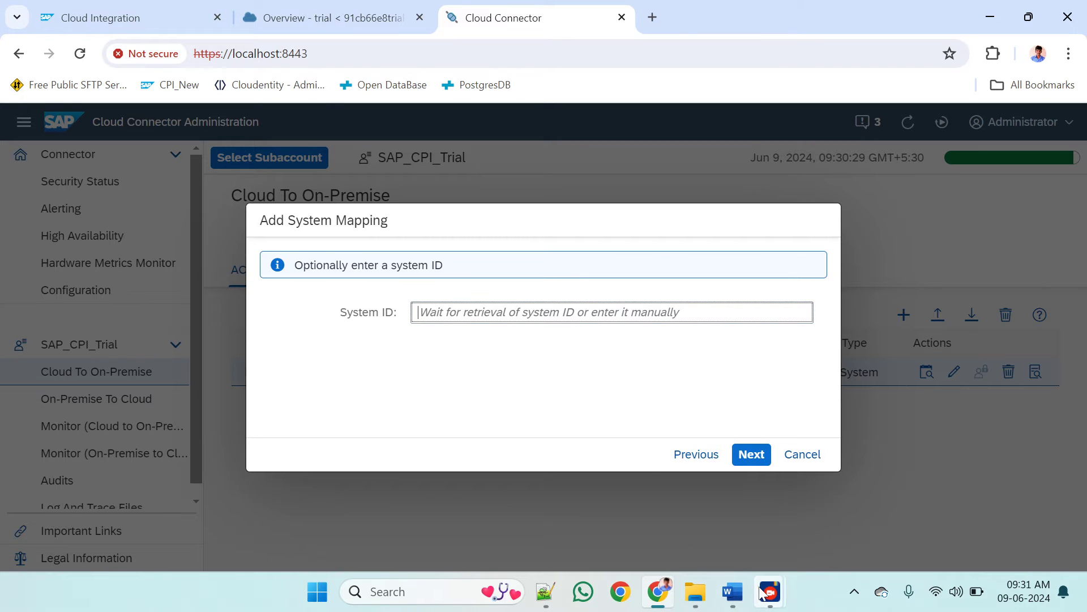
mouse_move(770, 592)
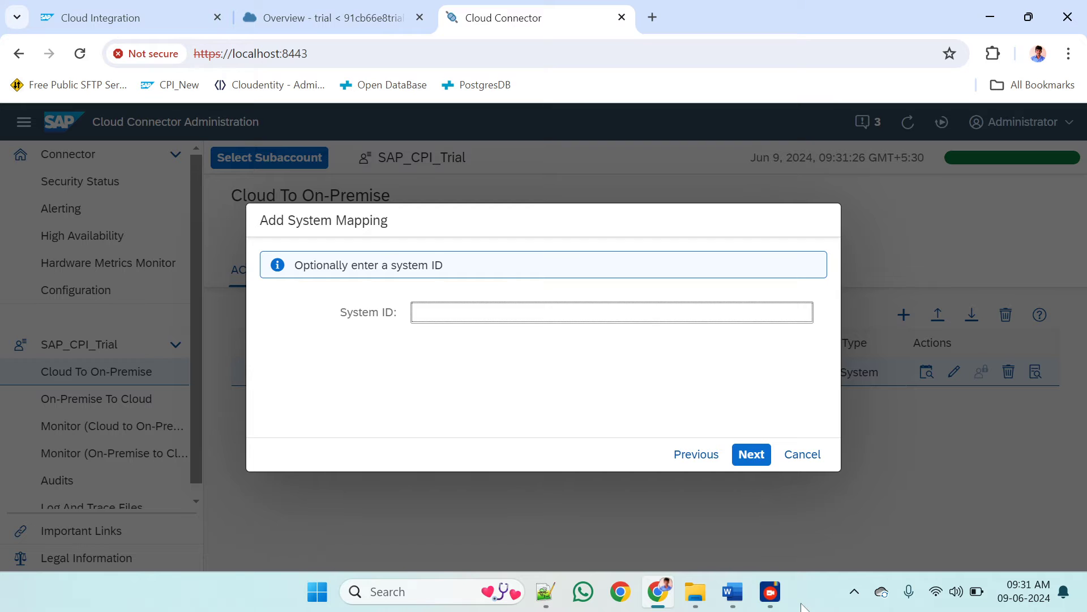
click(832, 481)
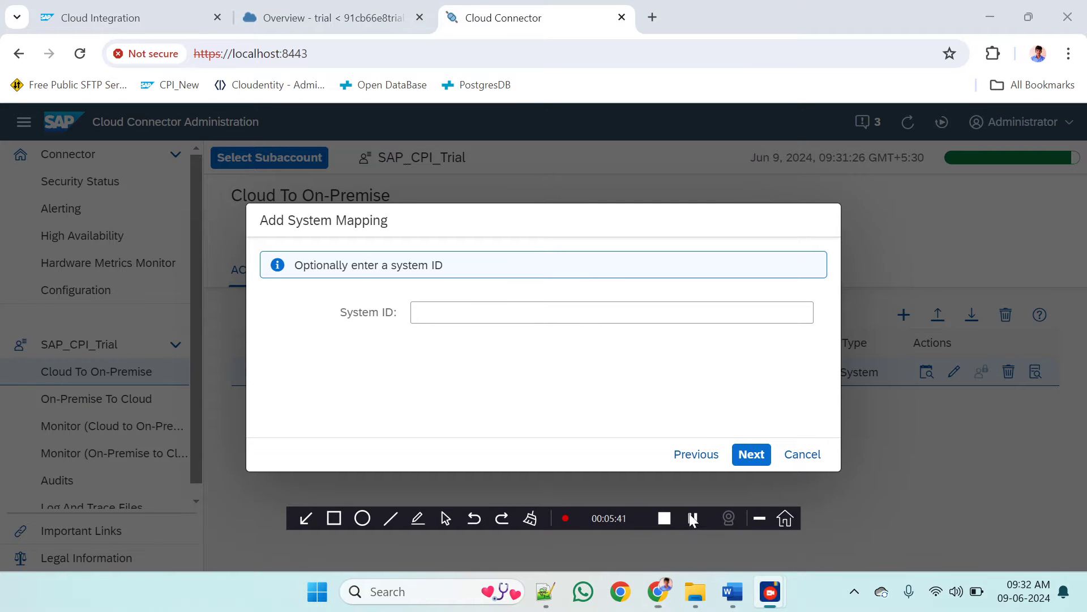
drag(691, 517, 741, 408)
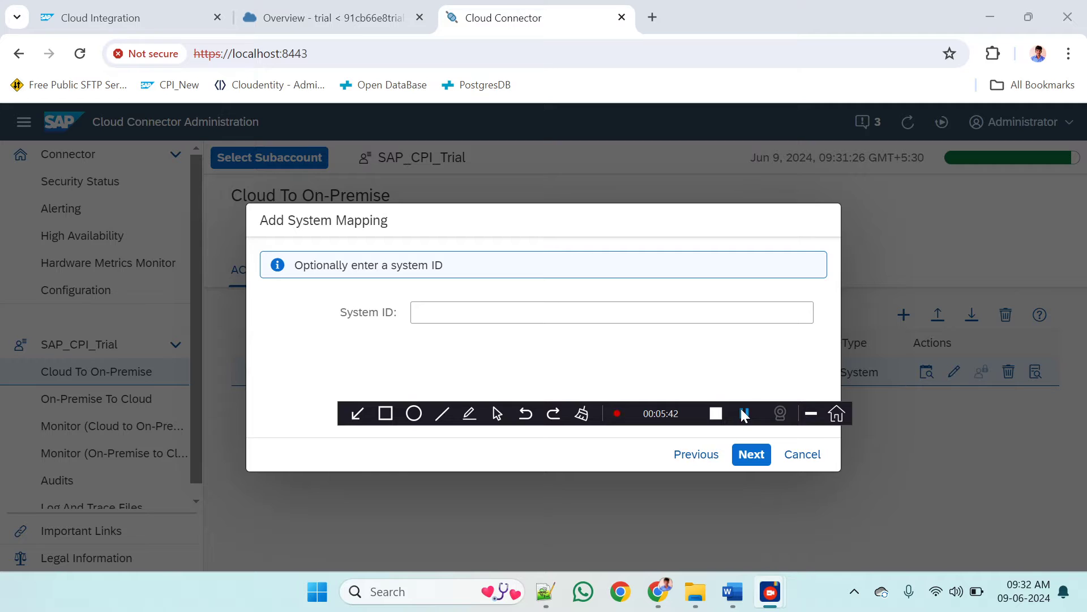
click(811, 414)
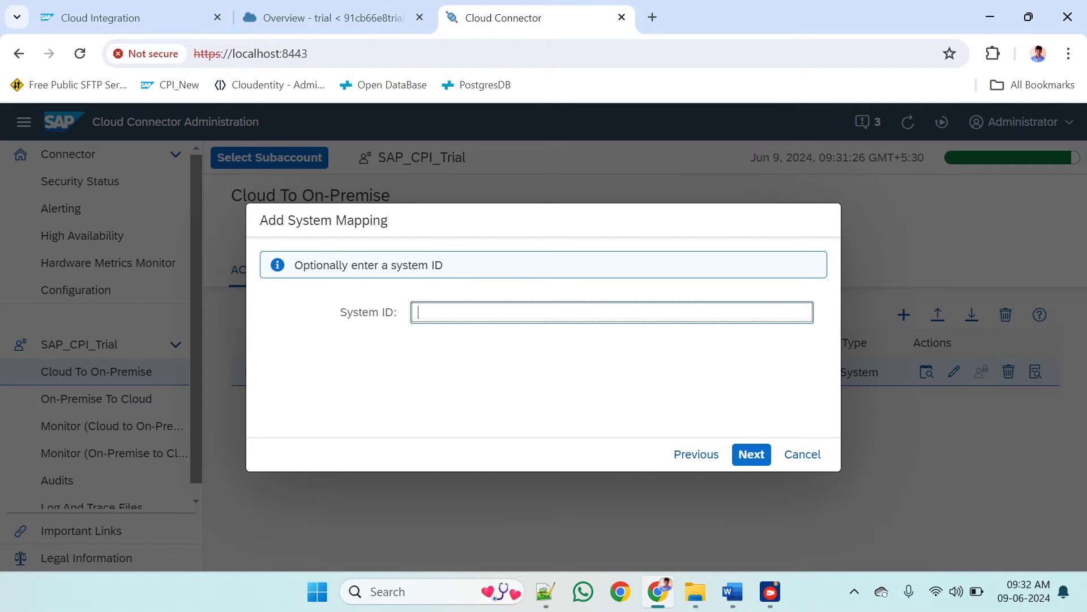
Try System_ID, System and 01 as the mapping's optional system ID
text(System_ID)
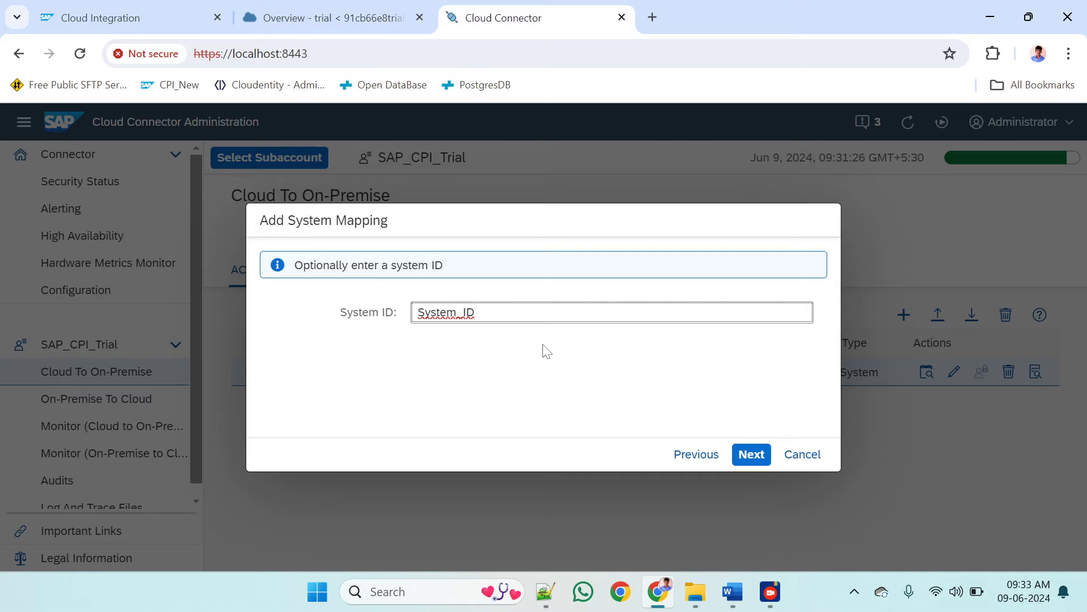
click(737, 456)
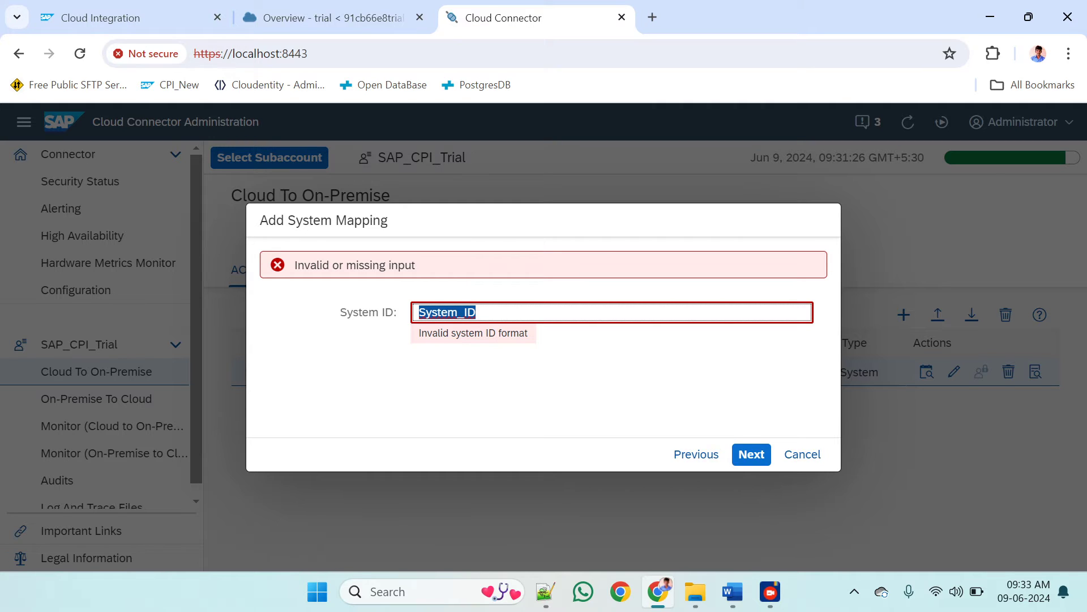
key(BackSpace)
text(Systenm)
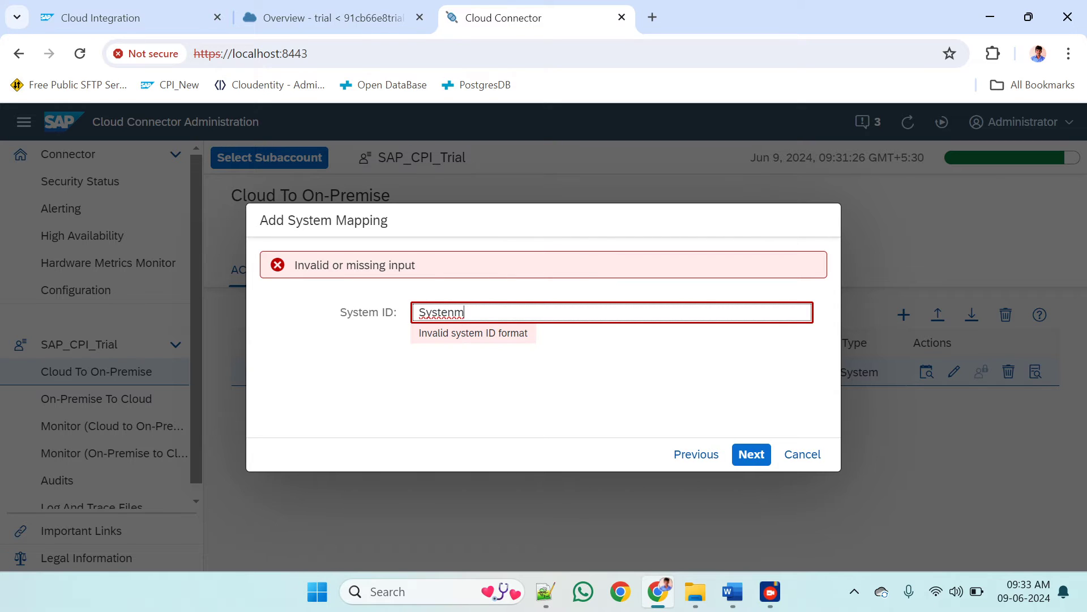
key(BackSpace)
key(BackSpace)
text(n)
text(m)
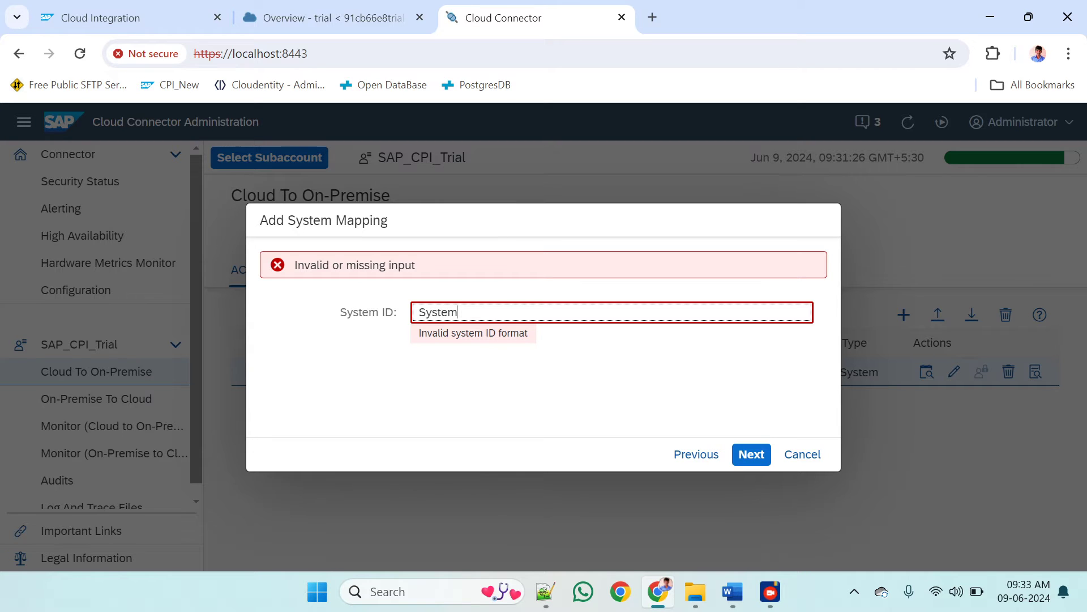
click(755, 454)
double_click(451, 312)
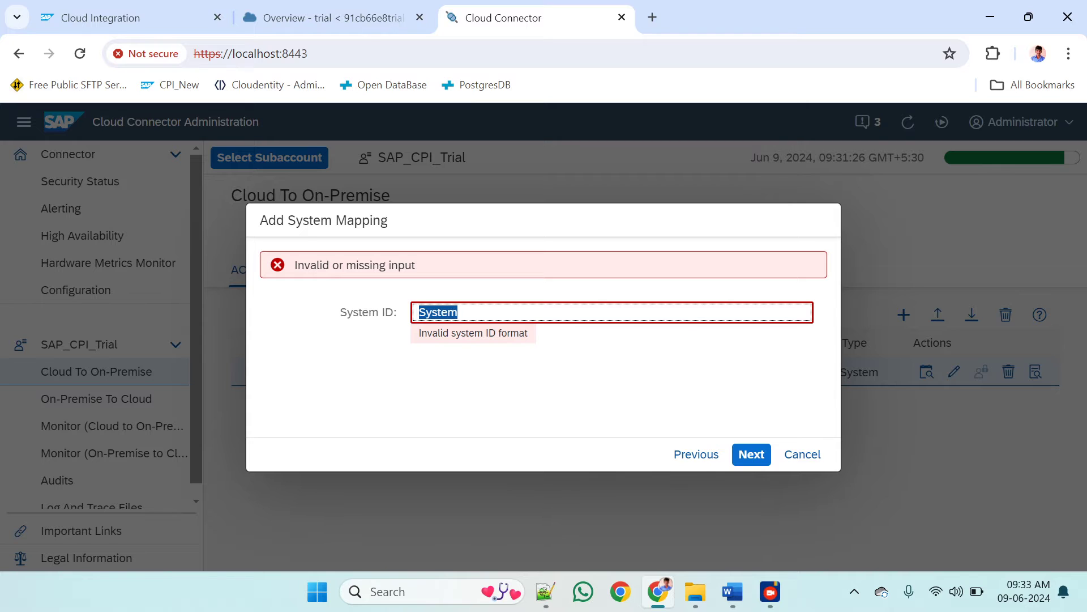
text(01)
click(762, 462)
Leave the system ID and description blank, and finish the RFC mapping with Check Internal Host enabled
key(ctrl+a)
key(BackSpace)
click(753, 456)
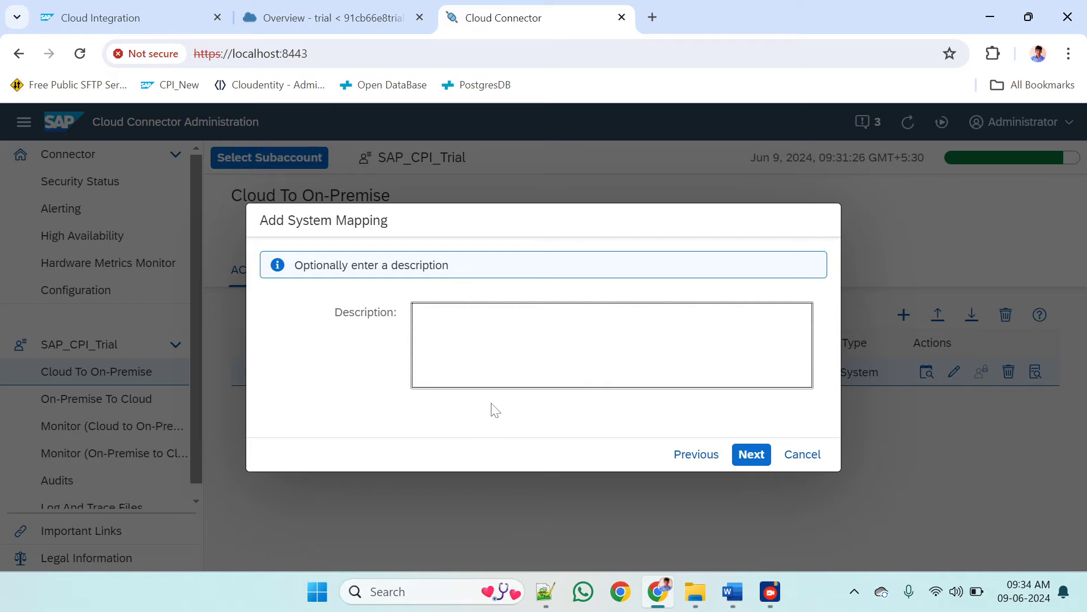
click(753, 455)
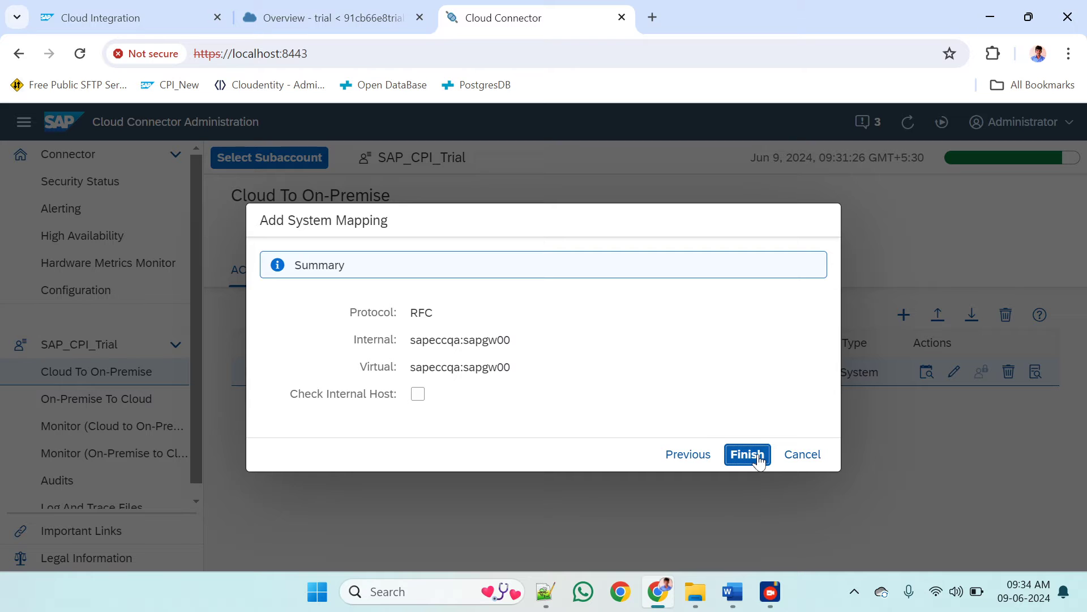
click(417, 395)
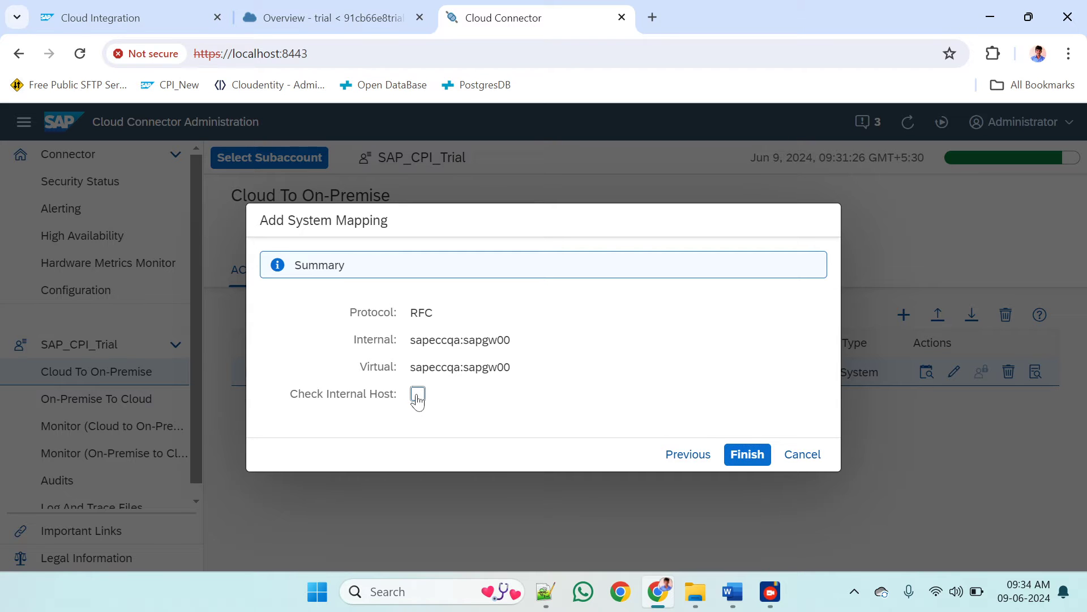
click(745, 456)
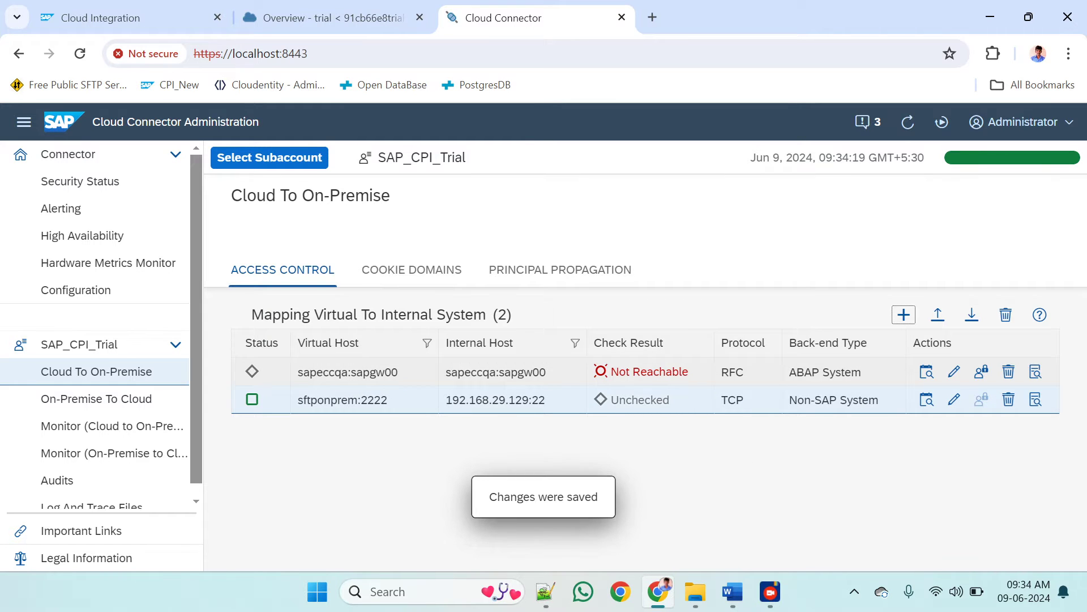
Examine the sapeccqa:sapgw00 mapping's check result and virtual host, and run the availability check on the sftponprem:2222 mapping
double_click(651, 378)
click(634, 378)
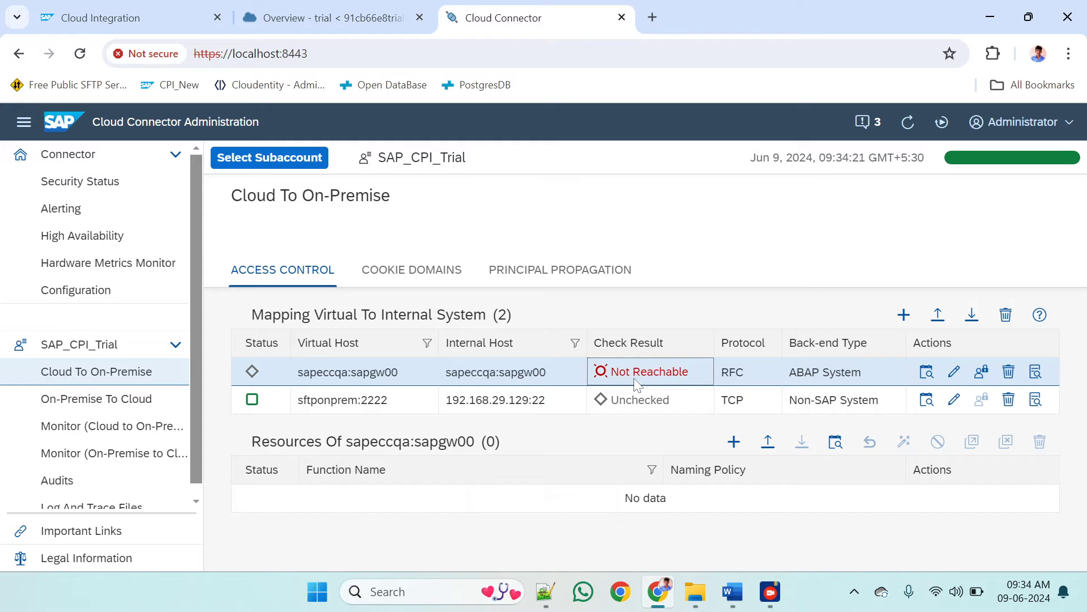
double_click(635, 379)
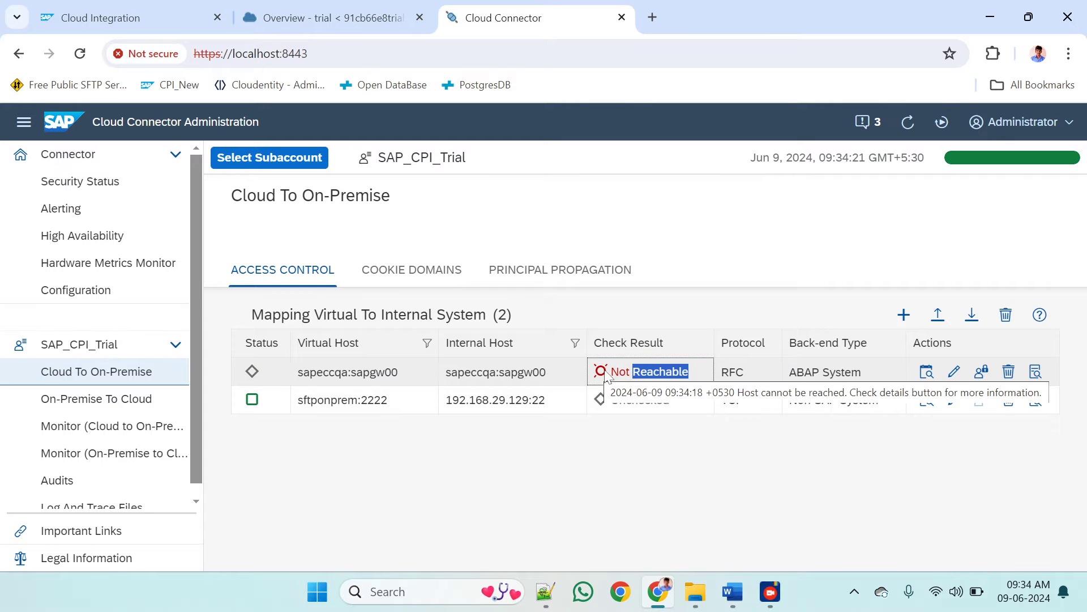
double_click(609, 373)
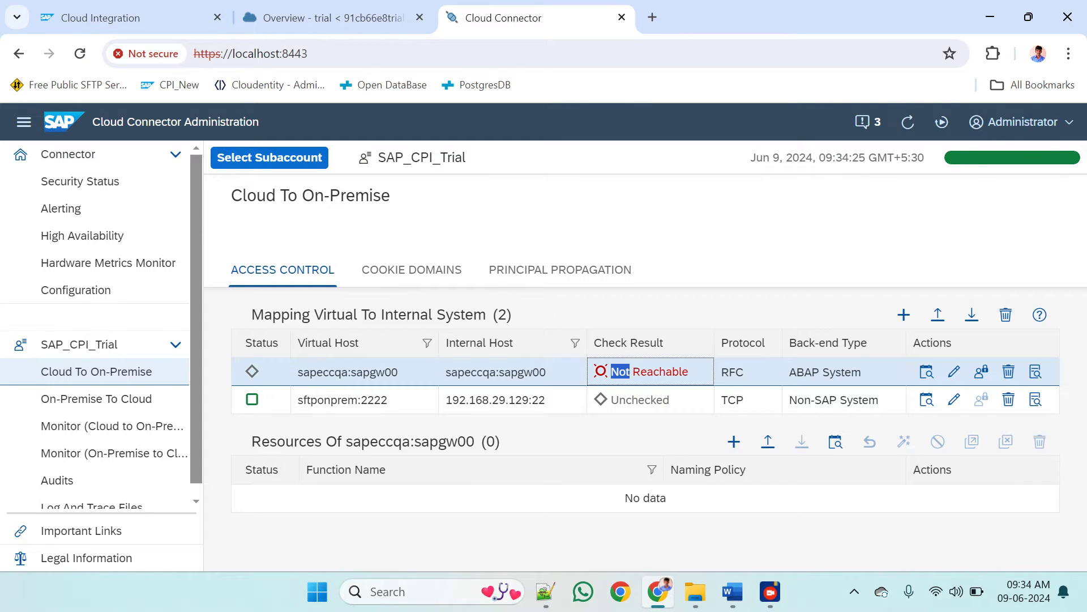
click(348, 372)
drag(309, 372, 391, 372)
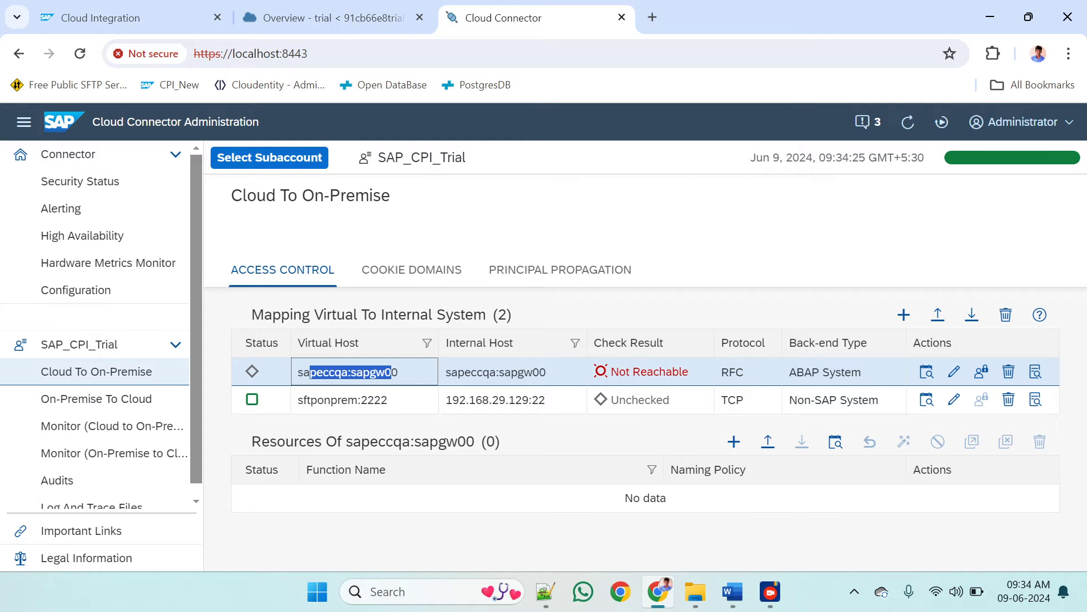
click(362, 372)
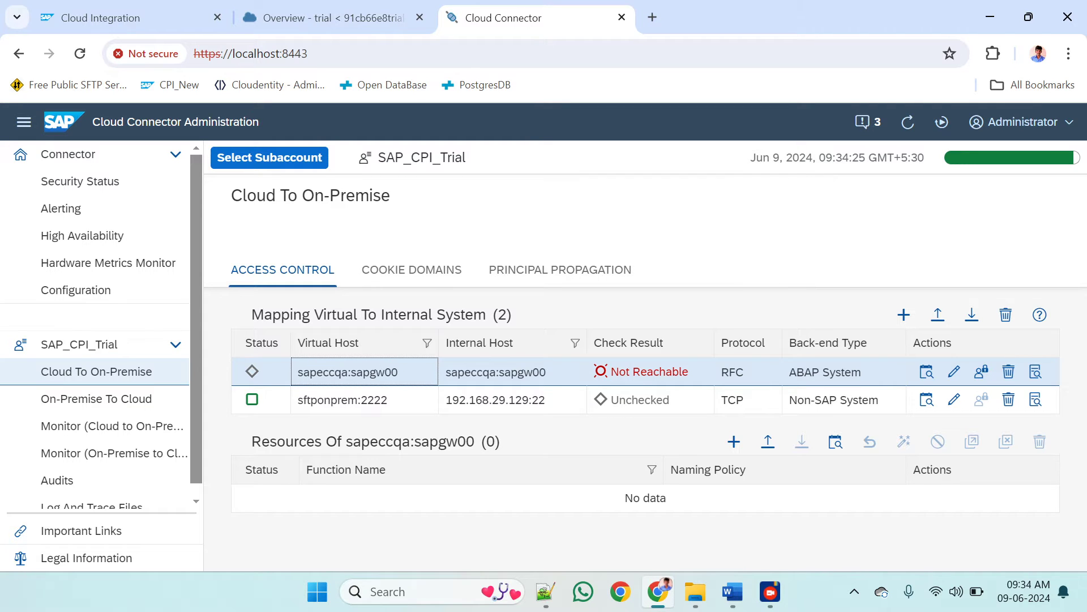
click(926, 399)
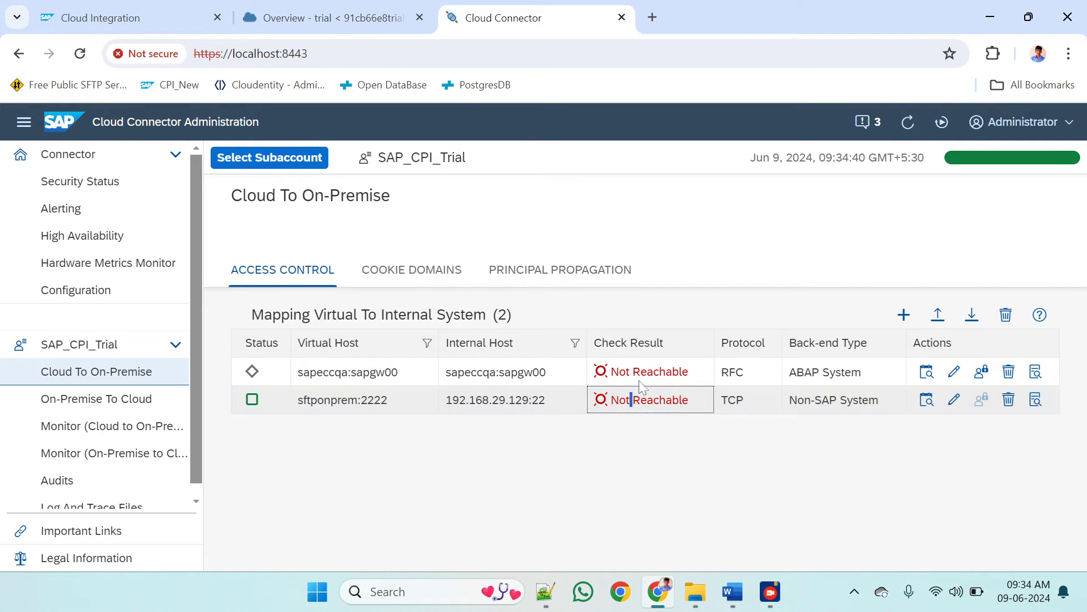
double_click(660, 372)
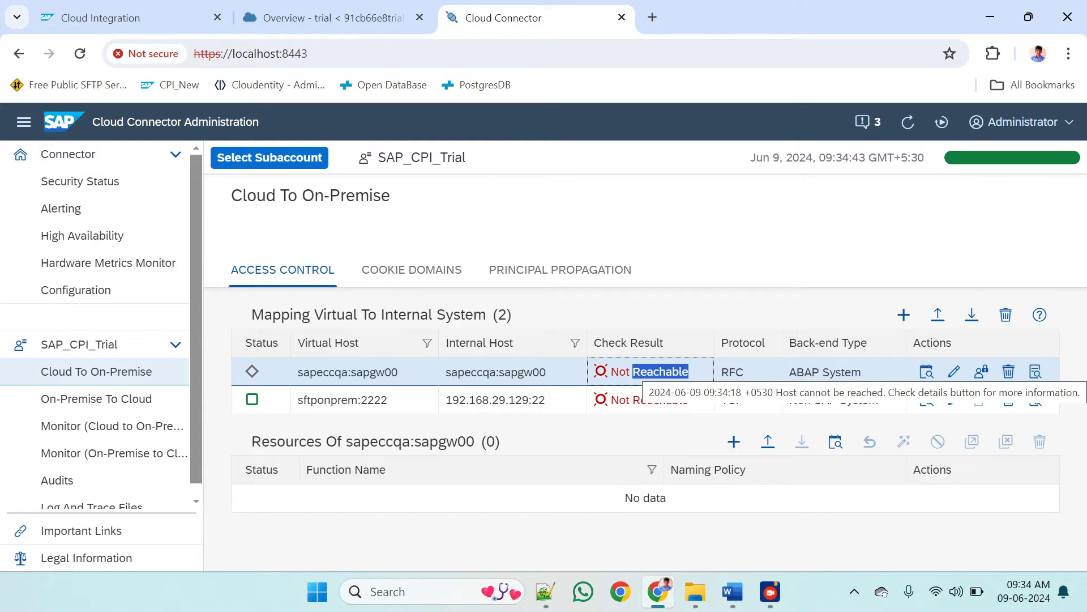
Switch to Document1 in Word and examine the diagram connecting CPI, SAP CC and SAP ECC/S4HANA
mouse_move(720, 579)
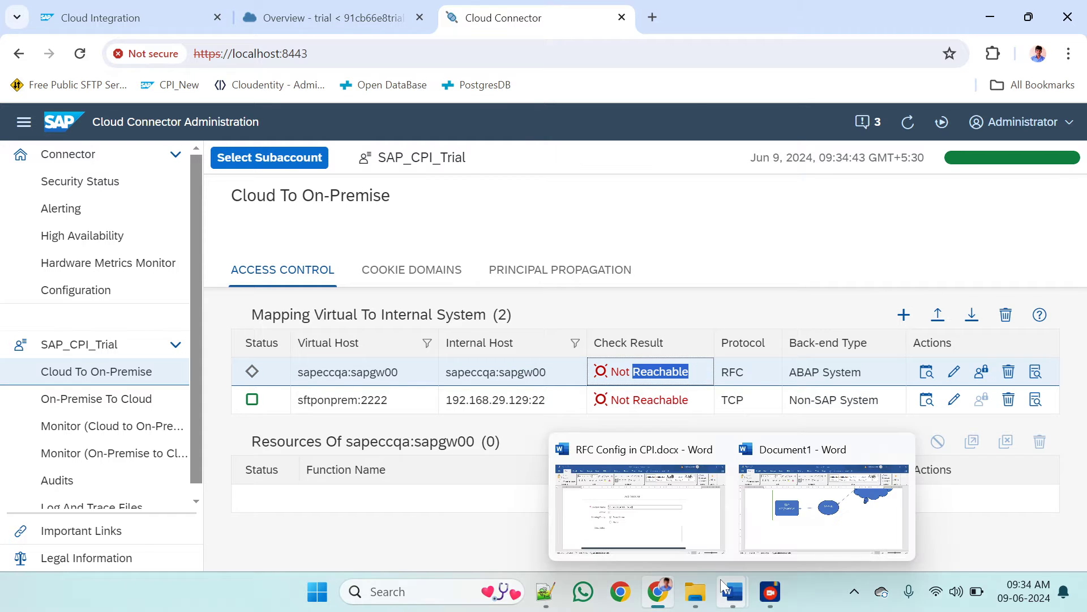
click(804, 516)
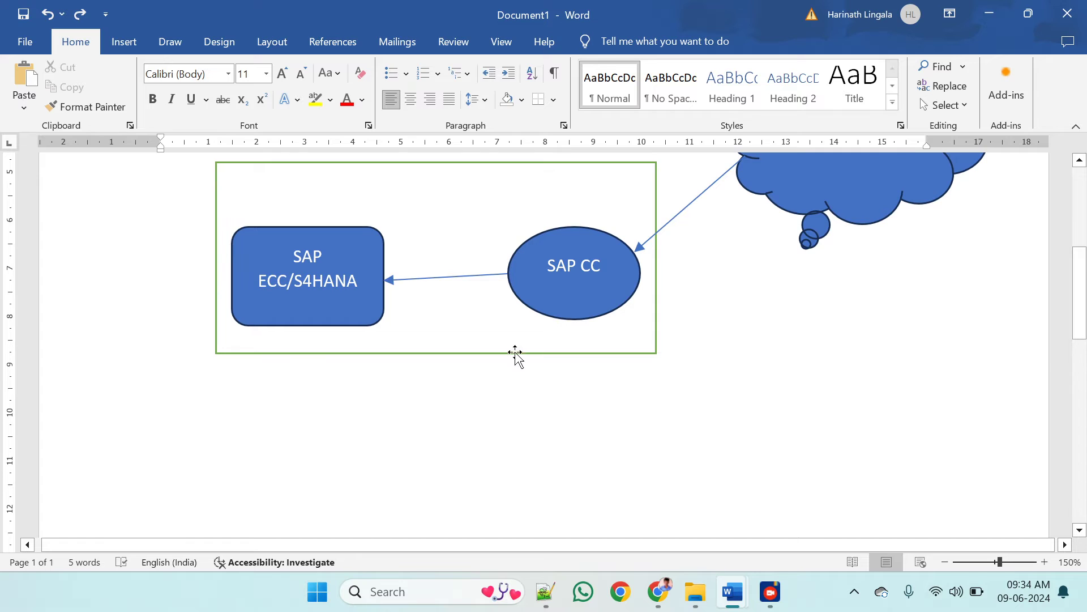
scroll(487, 372, up, 2)
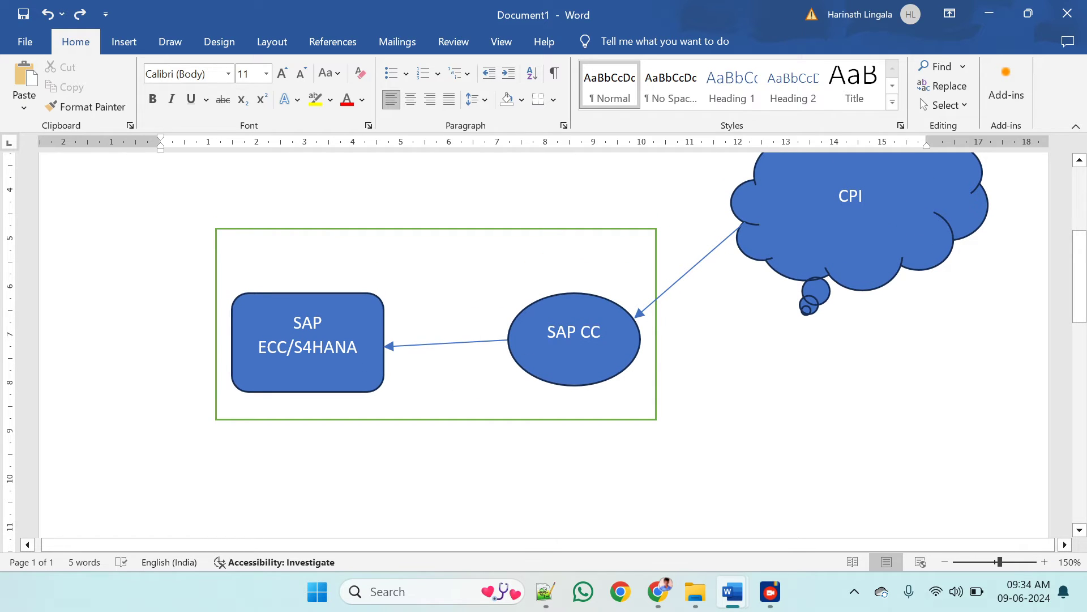
key(alt+Tab)
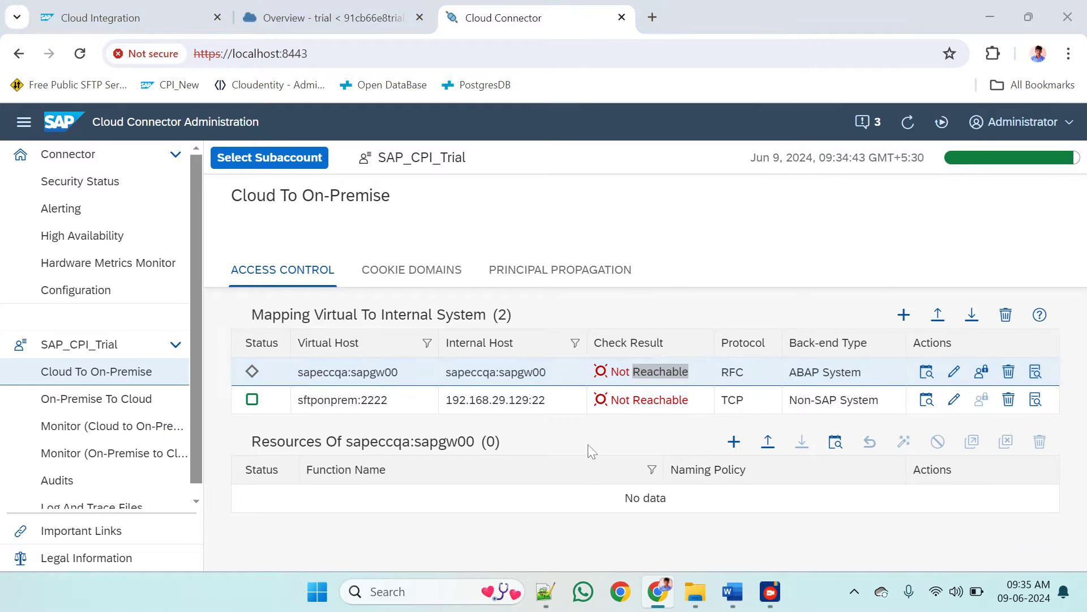
key(alt+Tab)
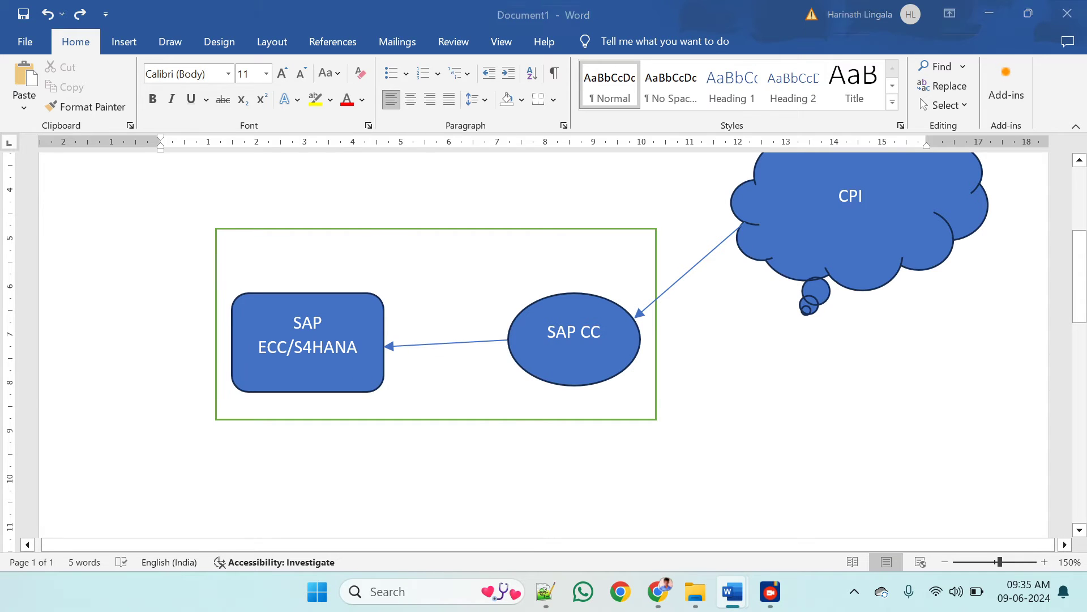
key(alt+Tab)
key(alt+Tab)
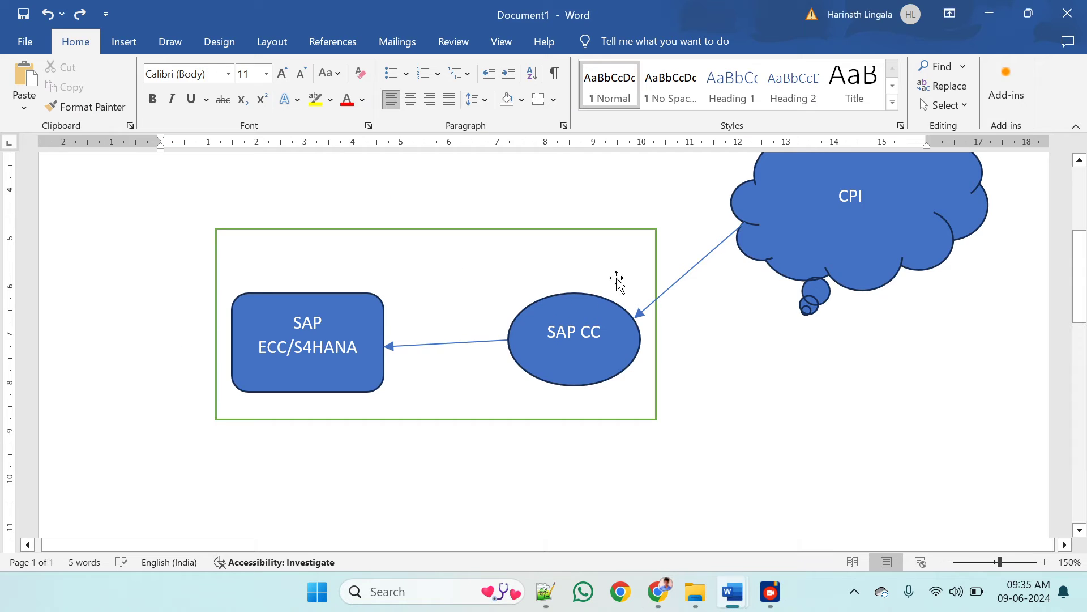
scroll(709, 369, up, 1)
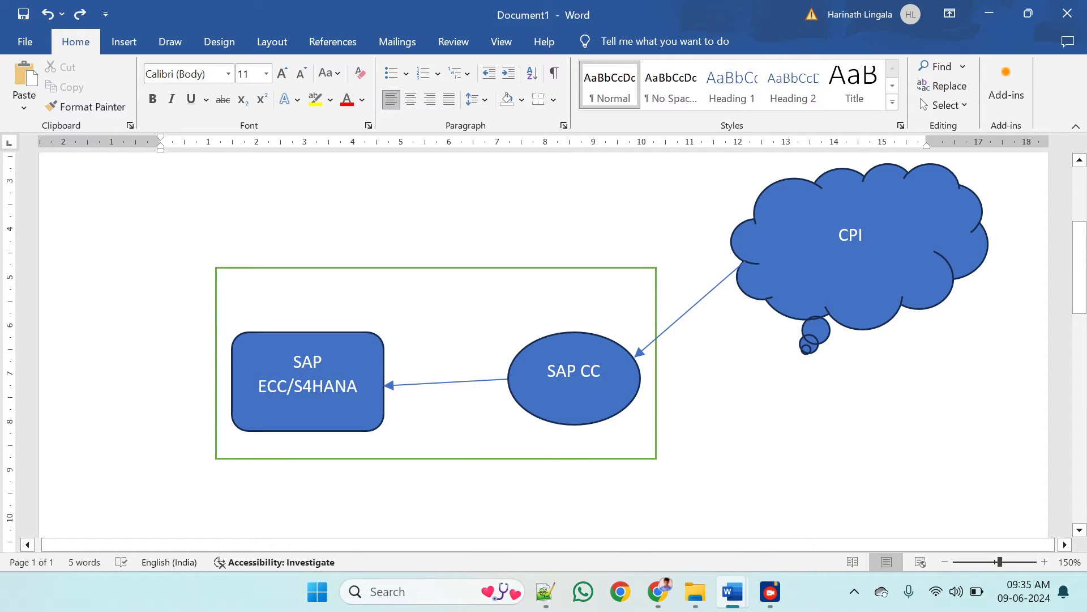
Switch to SAP BTP Cockpit in Chrome and check the master instance's location ID on the trial subaccount's Cloud Connectors page
key(alt+Tab)
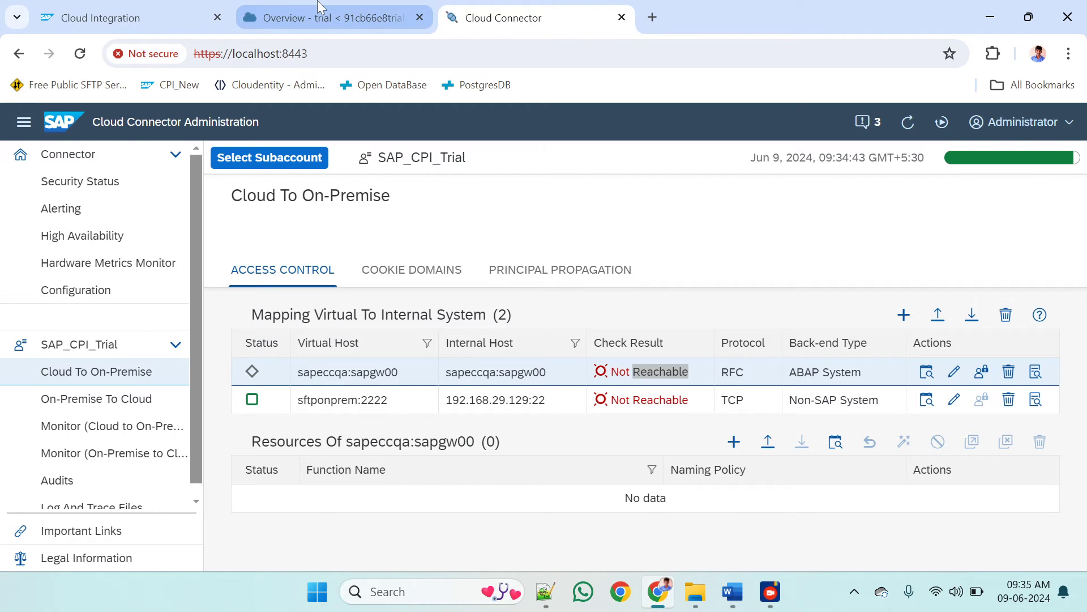
click(320, 12)
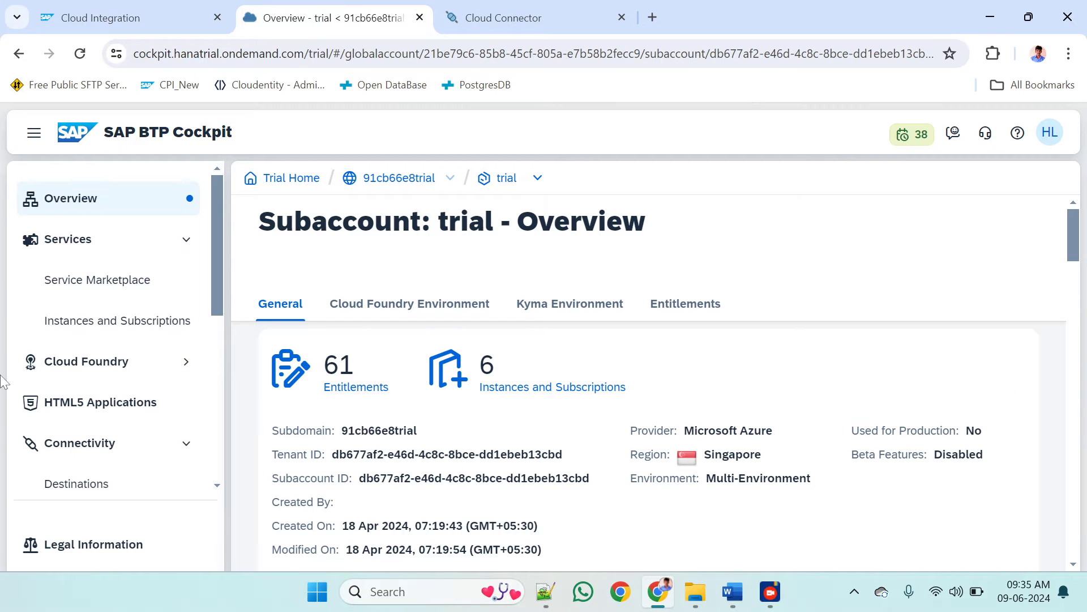
click(180, 441)
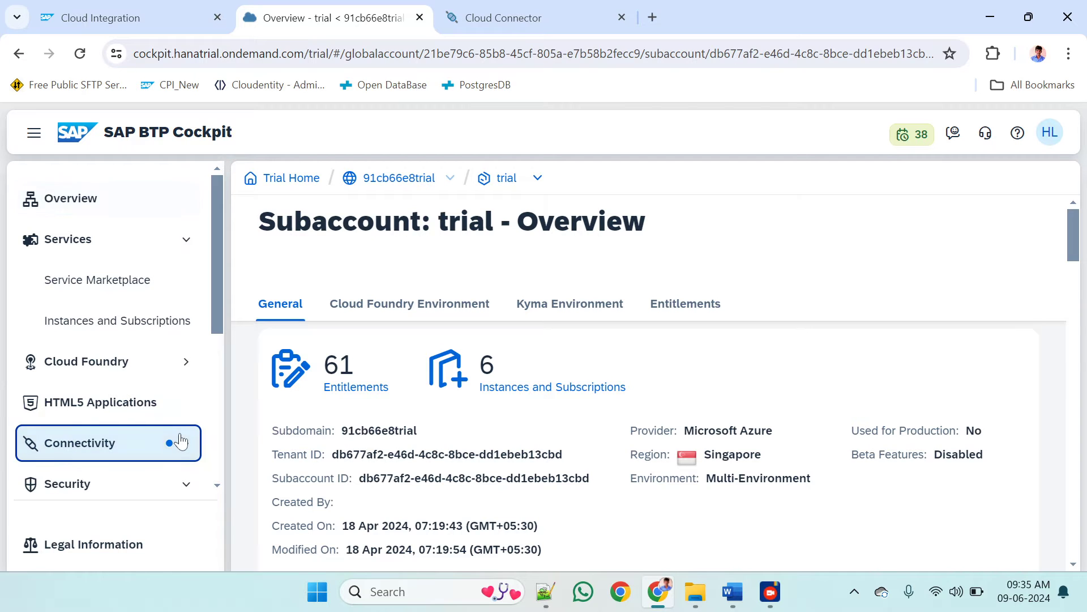
scroll(177, 439, down, 4)
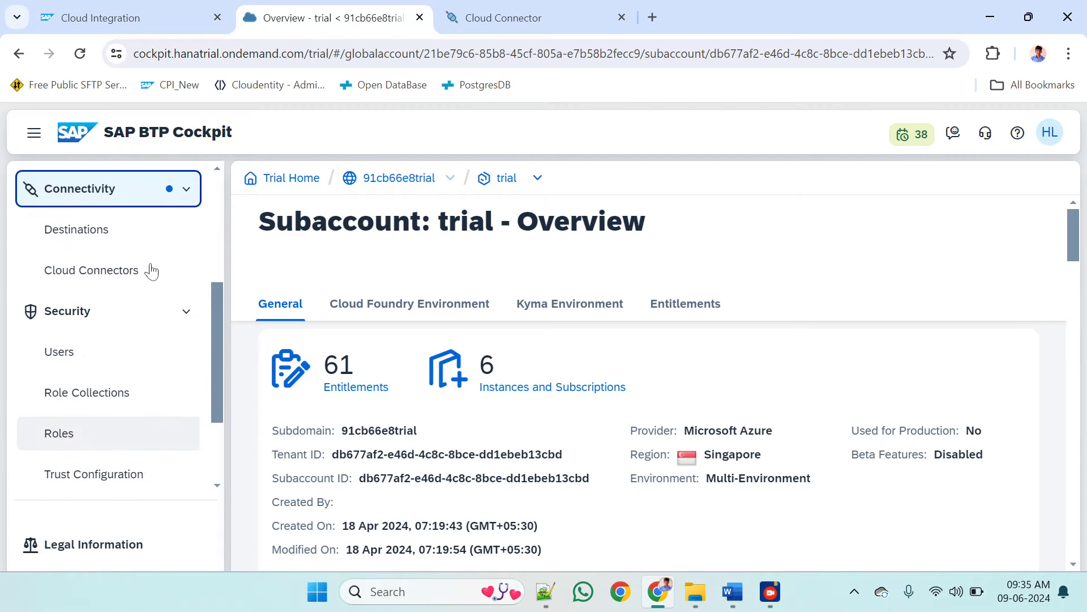
click(90, 270)
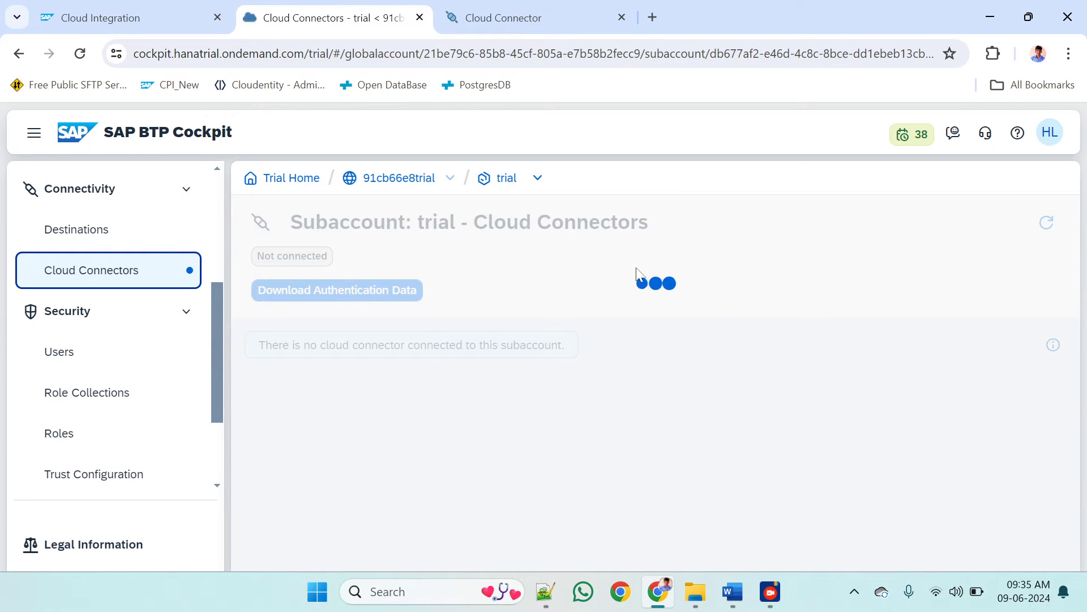
scroll(649, 386, down, 2)
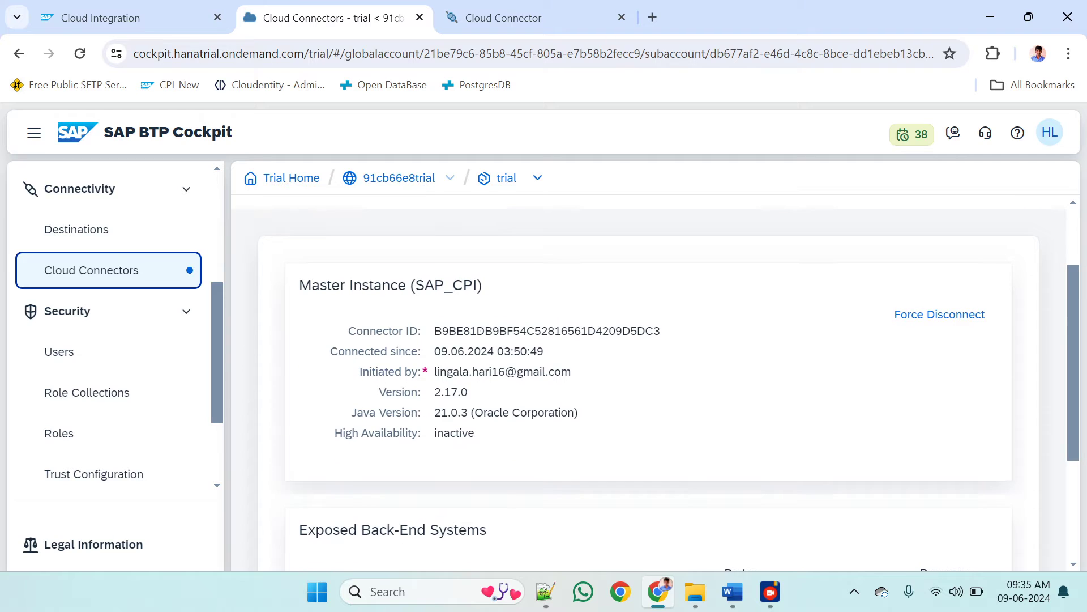
drag(416, 285, 478, 285)
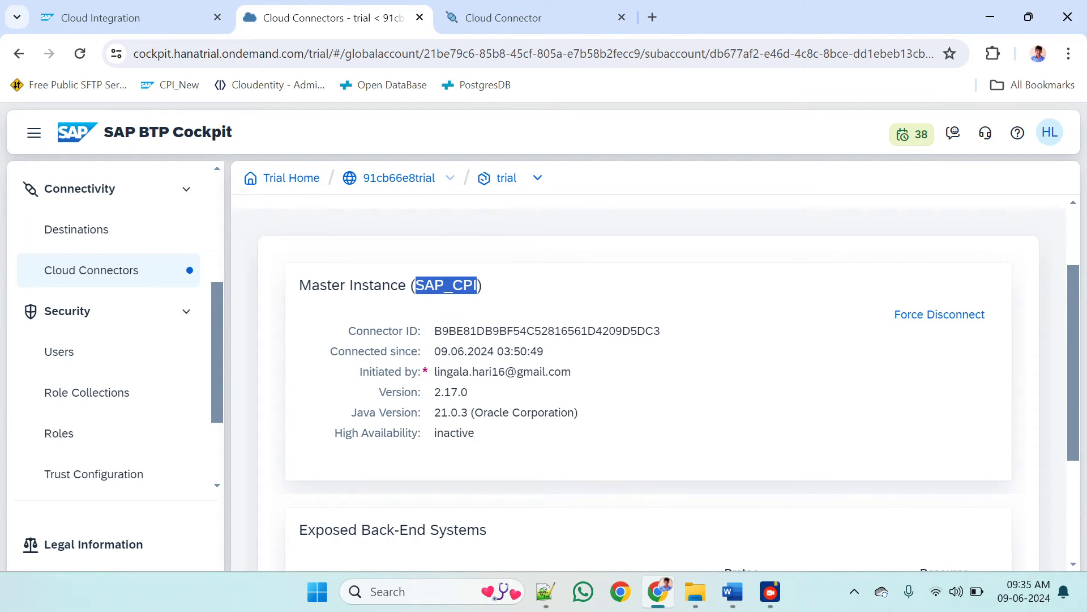
scroll(476, 289, up, 1)
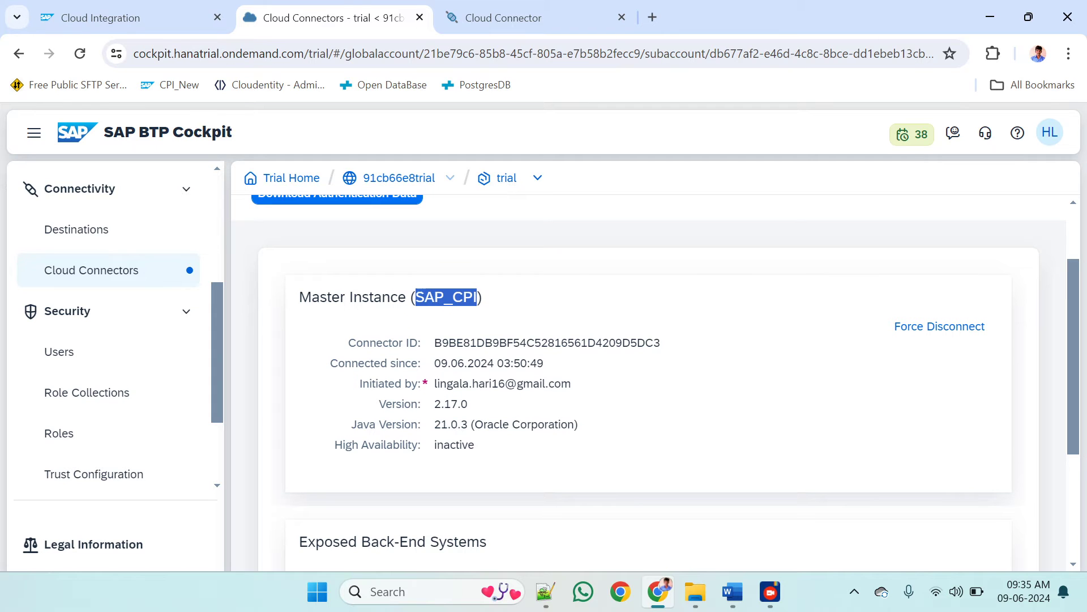
Return to Cloud Connector Administration and check the Location ID in the SAP_CPI_Trial subaccount overview
click(532, 9)
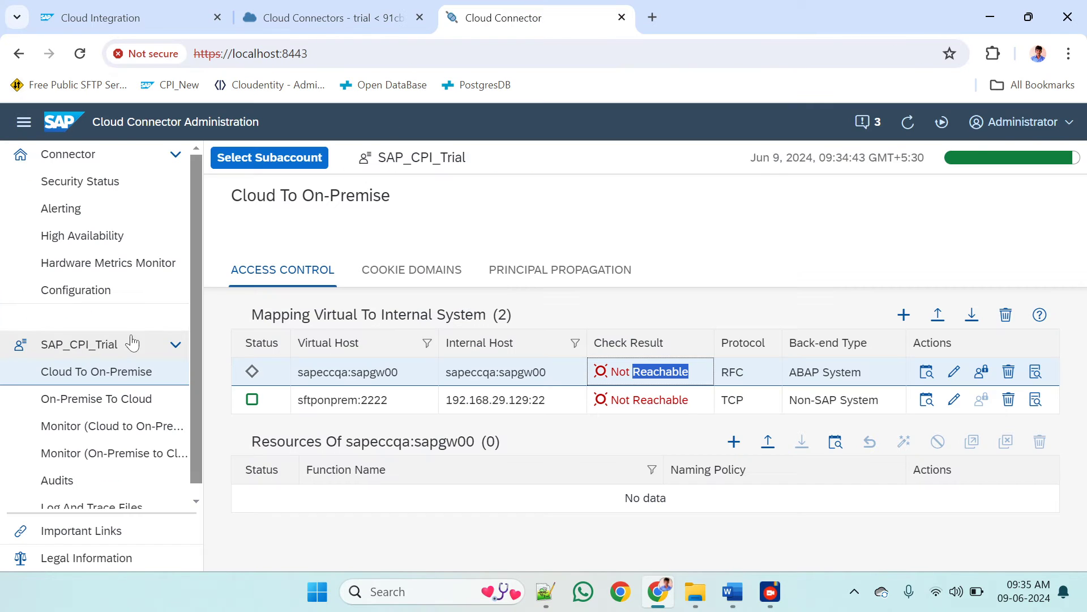
click(97, 347)
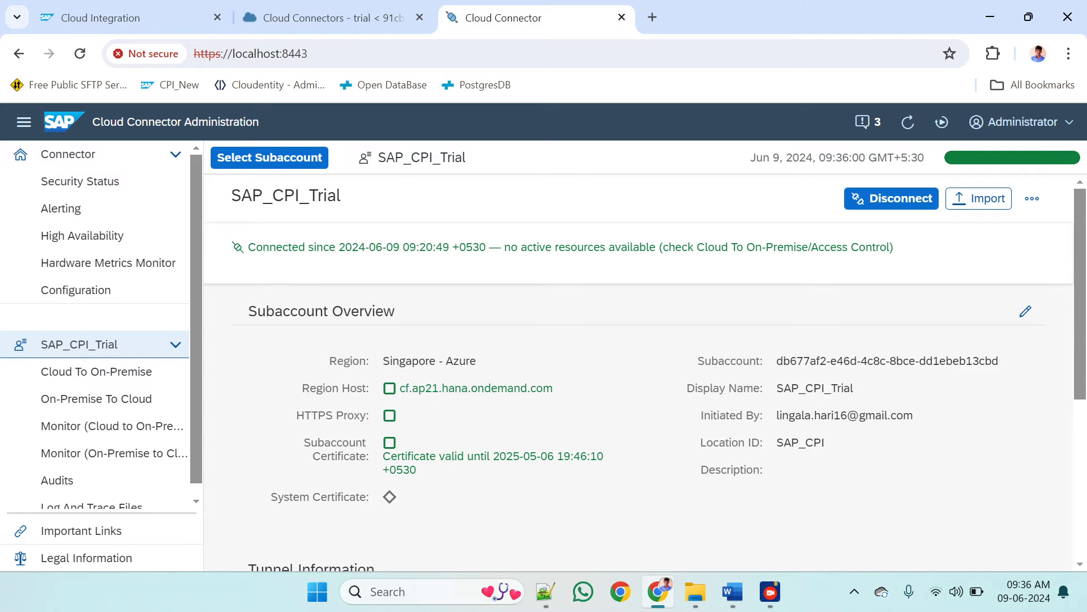
drag(826, 442, 777, 442)
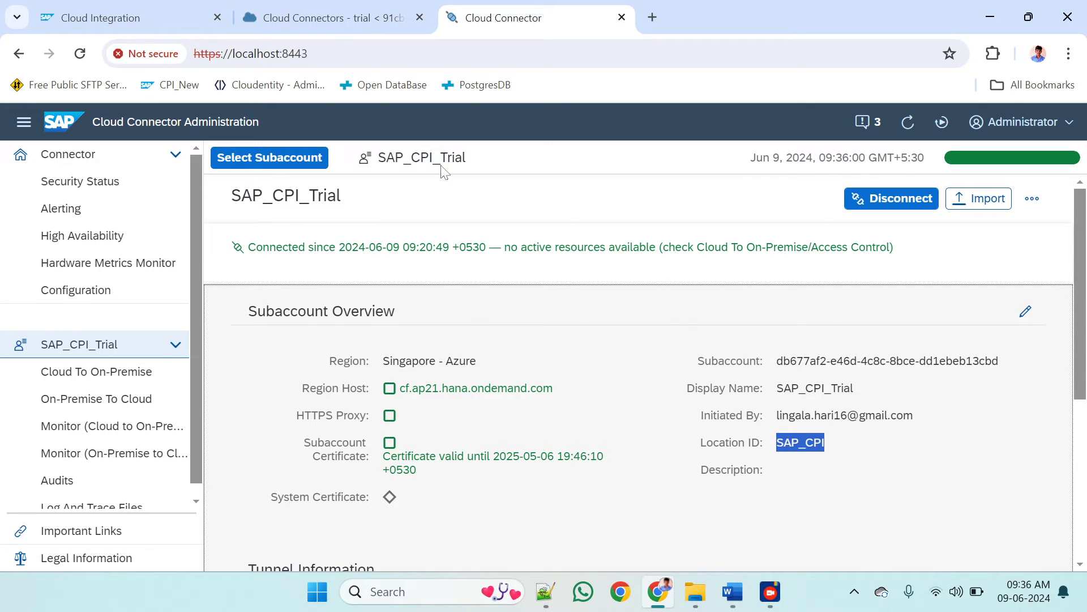
Return to SAP BTP Cockpit and start a new destination in the trial subaccount named RFCDestination with type RFC
click(303, 7)
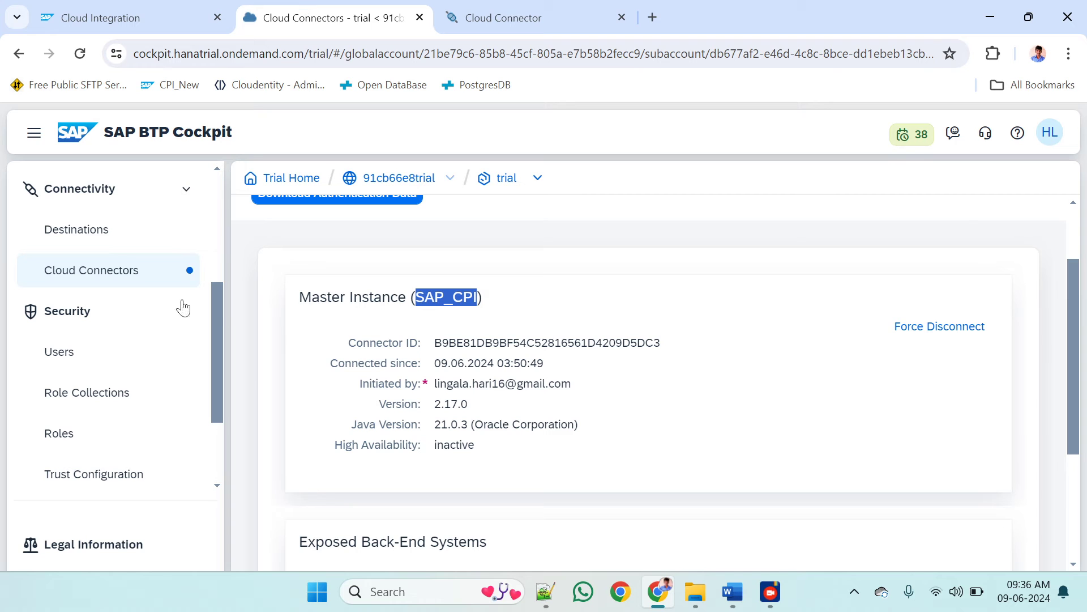
click(52, 232)
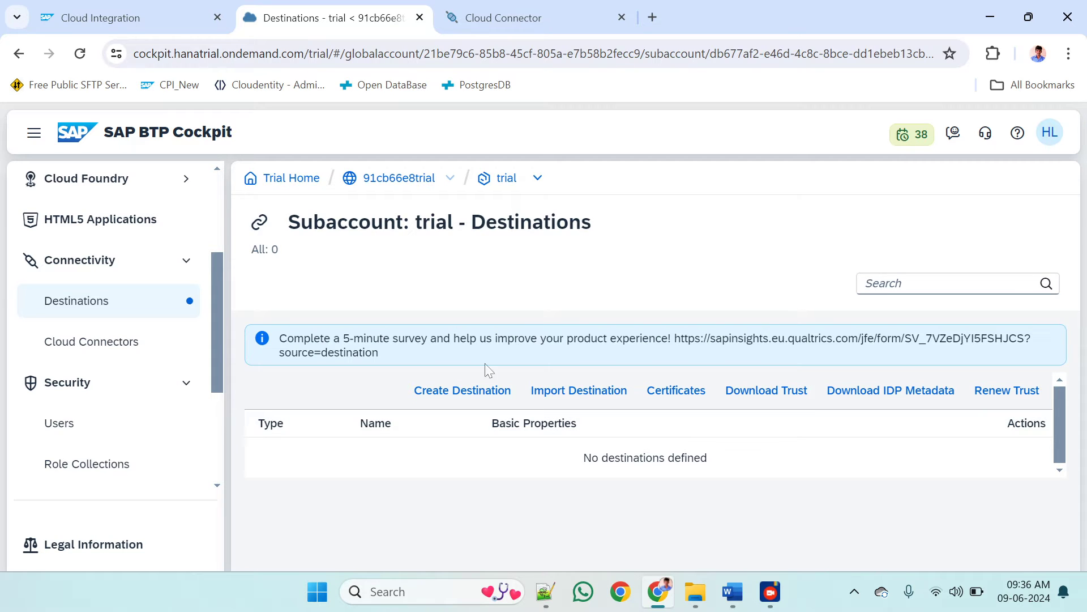
click(464, 395)
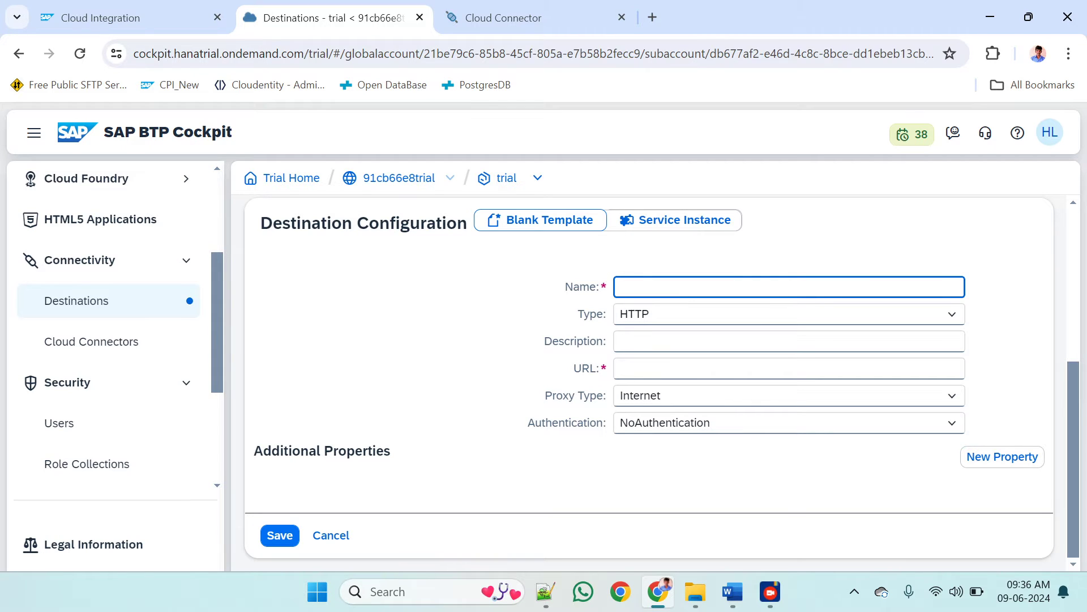
text(RFCDestination)
key(Tab)
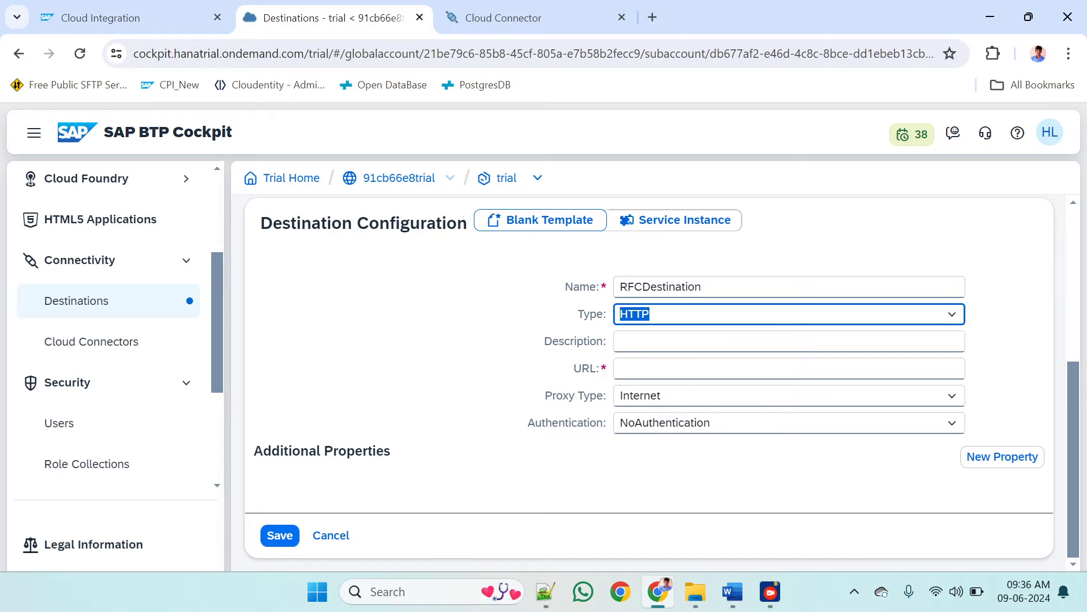
click(949, 315)
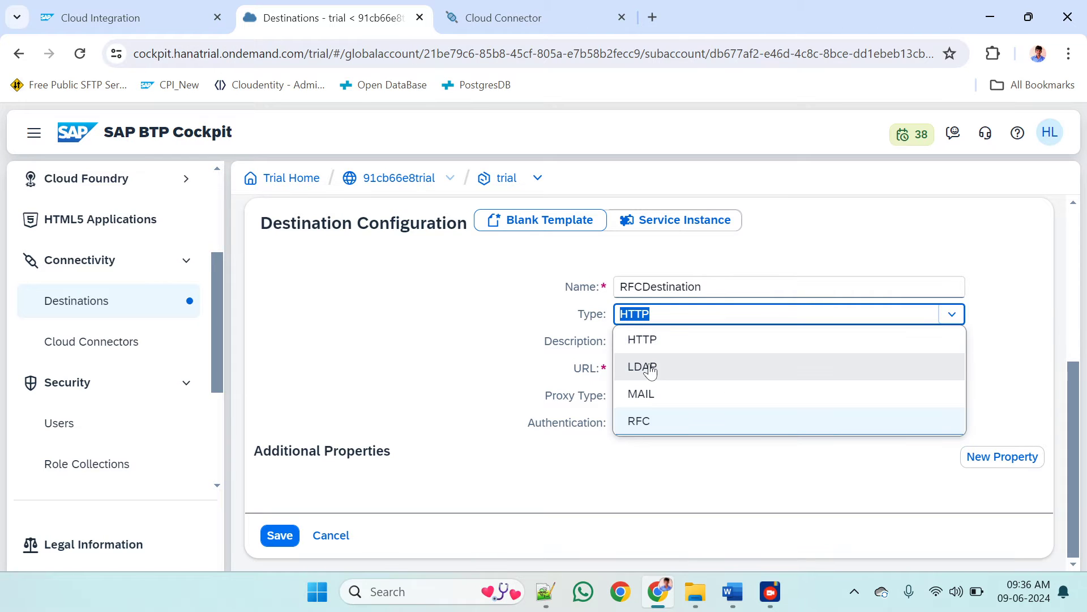
click(639, 421)
scroll(663, 382, down, 2)
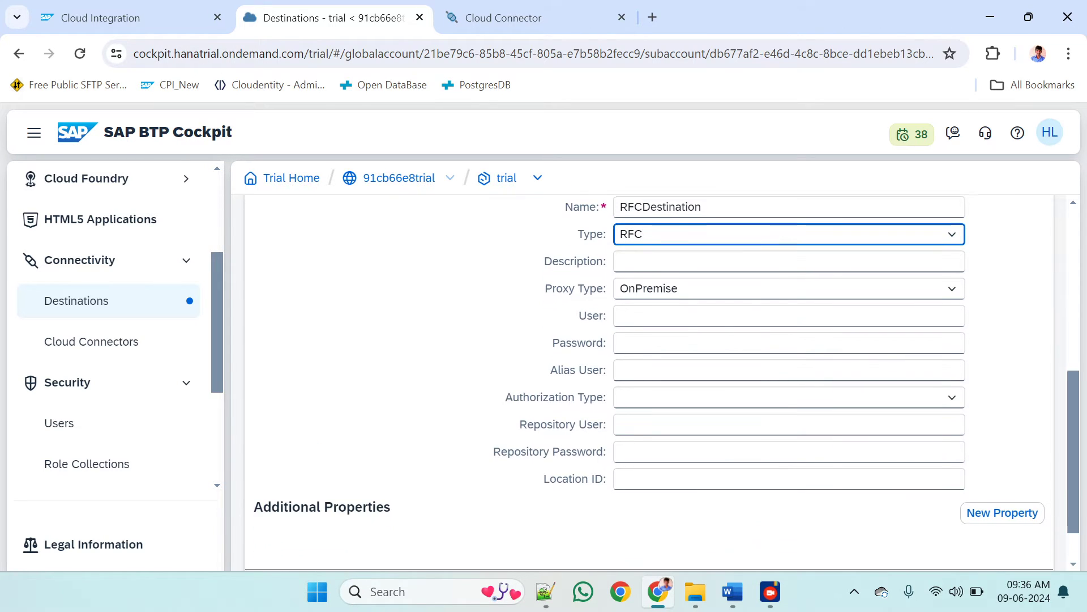
Enter "RFC connectivity between BTp and S4HANA" as the destination's description
key(Tab)
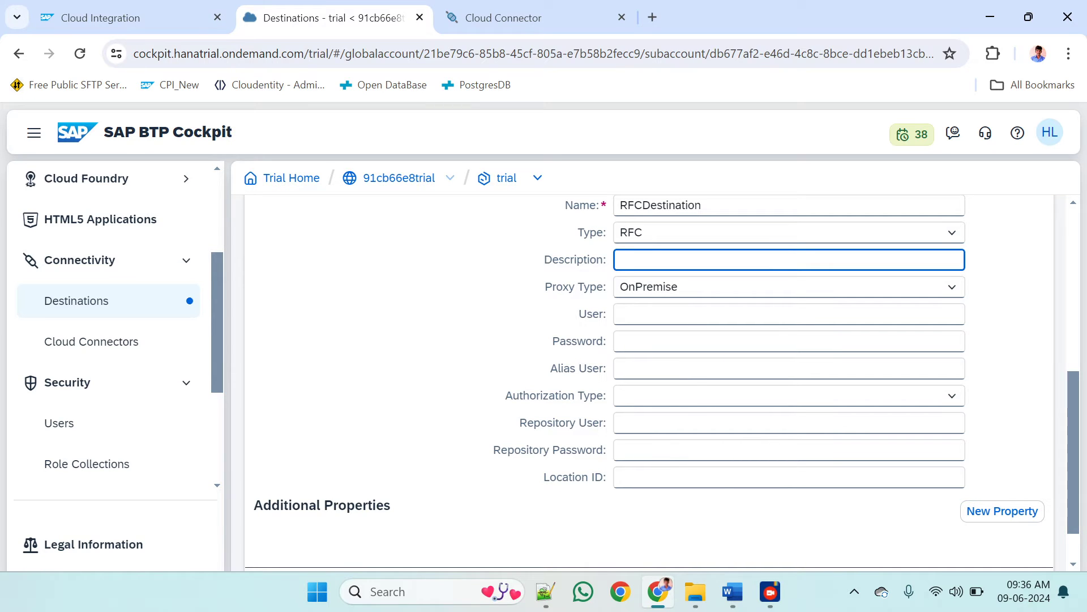
text(RFC connectivity between)
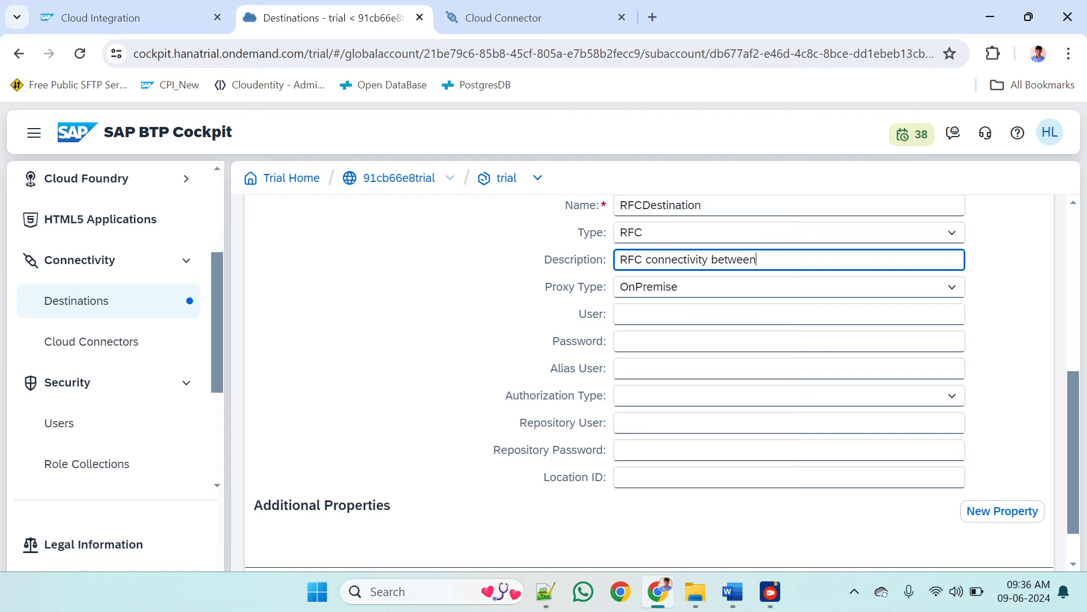
text( CPI and)
key(BackSpace)
key(BackSpace)
key(BackSpace)
key(BackSpace)
key(BackSpace)
key(BackSpace)
key(BackSpace)
text(BTp and S4Hana)
key(BackSpace)
key(BackSpace)
key(BackSpace)
text(ANA)
key(Tab)
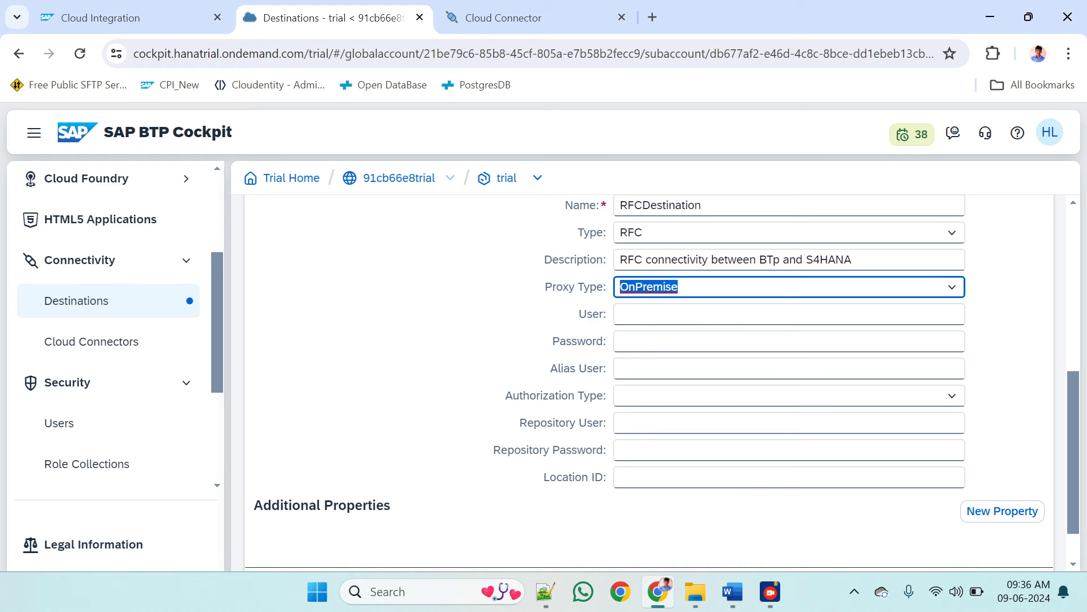
Set the destination's user to RFCCPIUser and enter the user's password
key(alt+Tab)
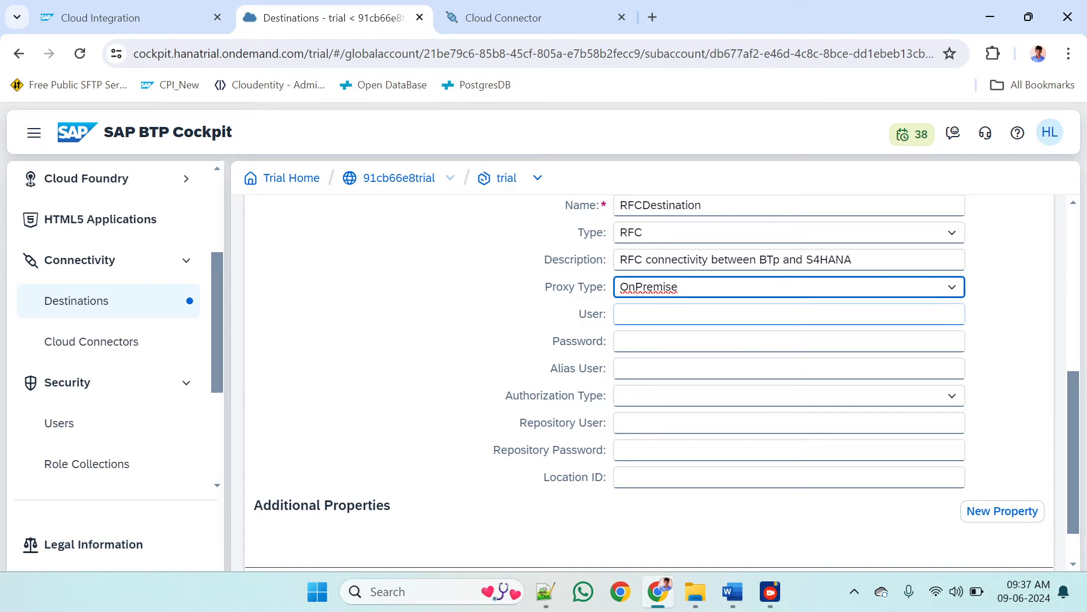
click(789, 314)
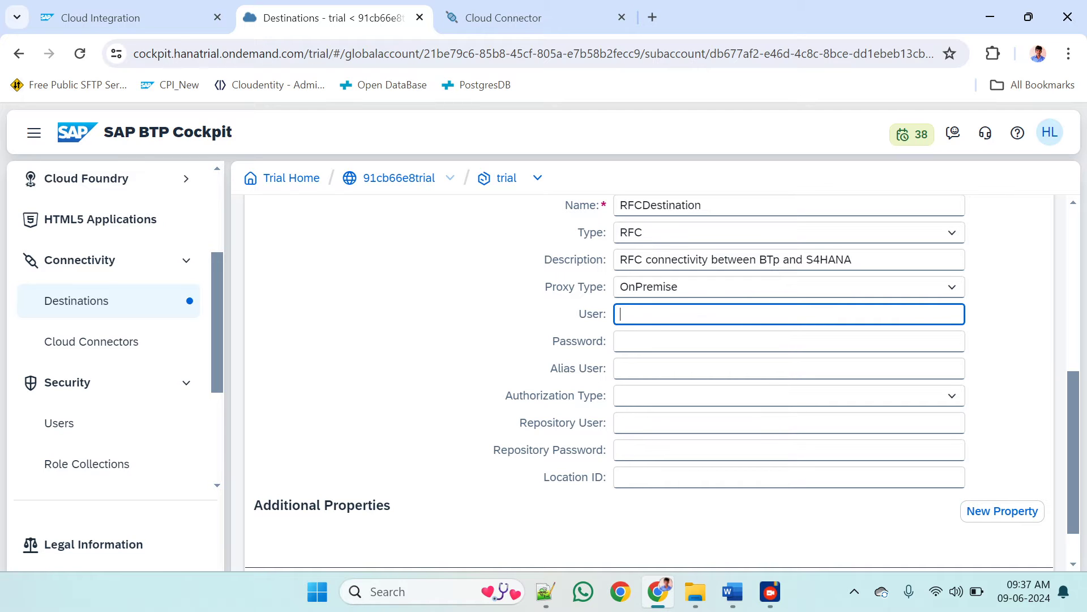
scroll(649, 374, up, 1)
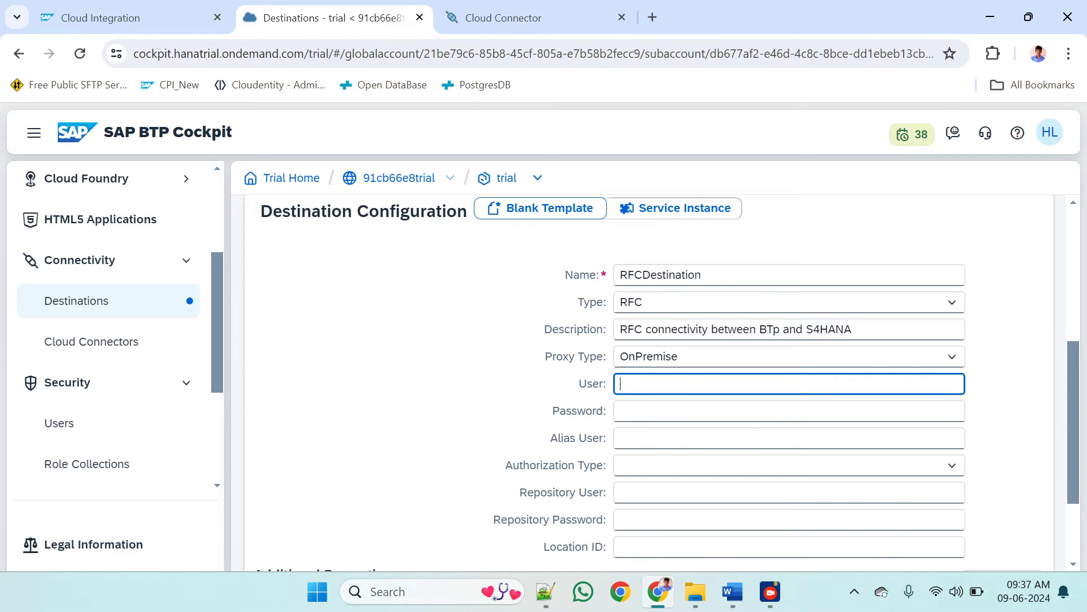
scroll(649, 373, down, 1)
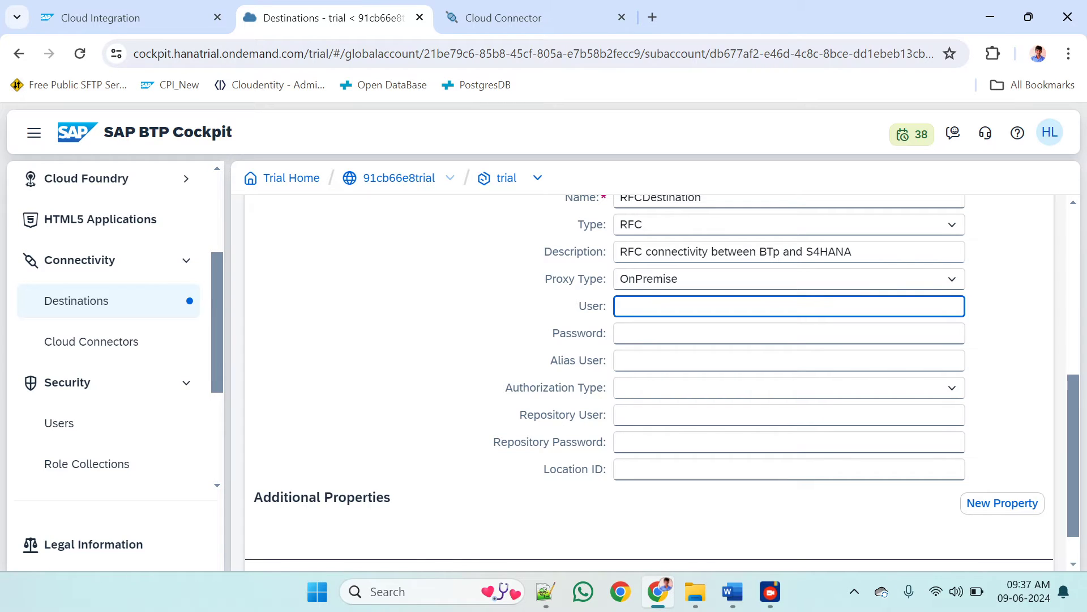
text(RFCCPIUser)
click(680, 333)
text(••••••••)
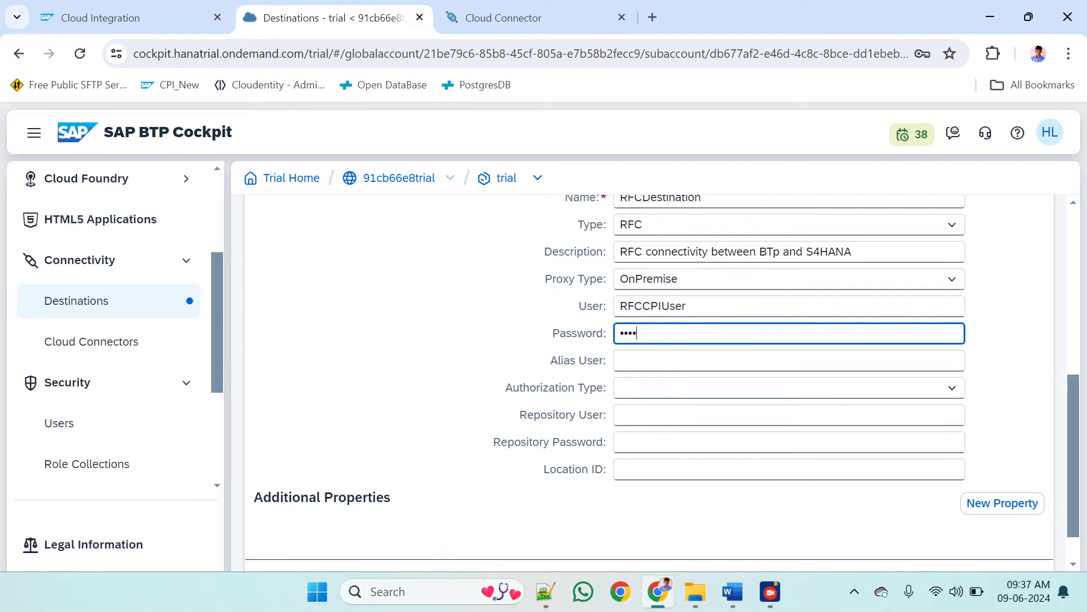
text(••)
Leave the alias user empty and set the destination's authorization type to CONFIGURED_USER
click(679, 361)
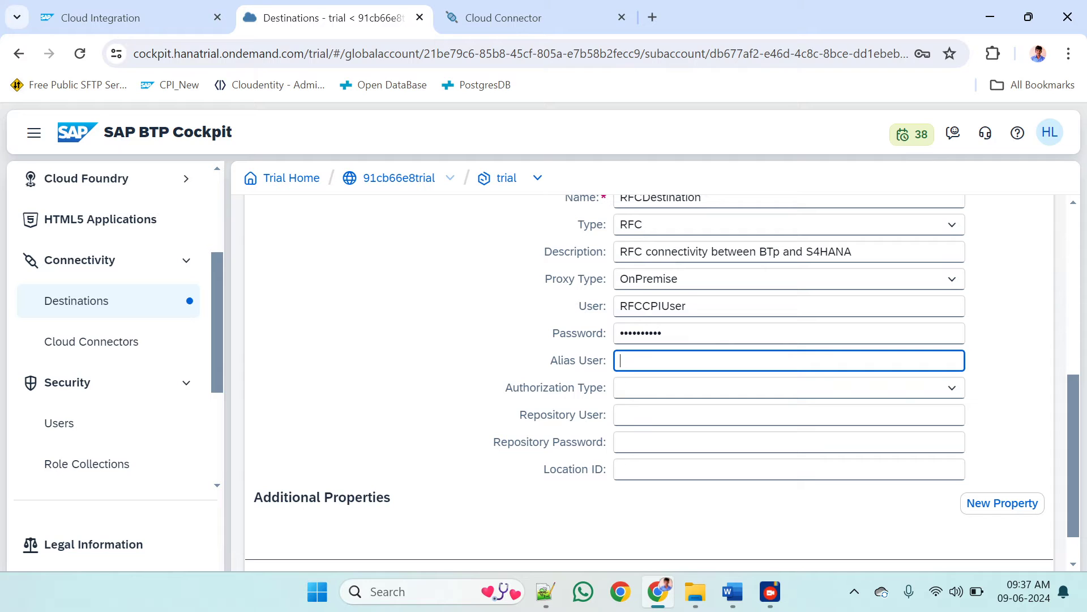
click(952, 388)
click(713, 416)
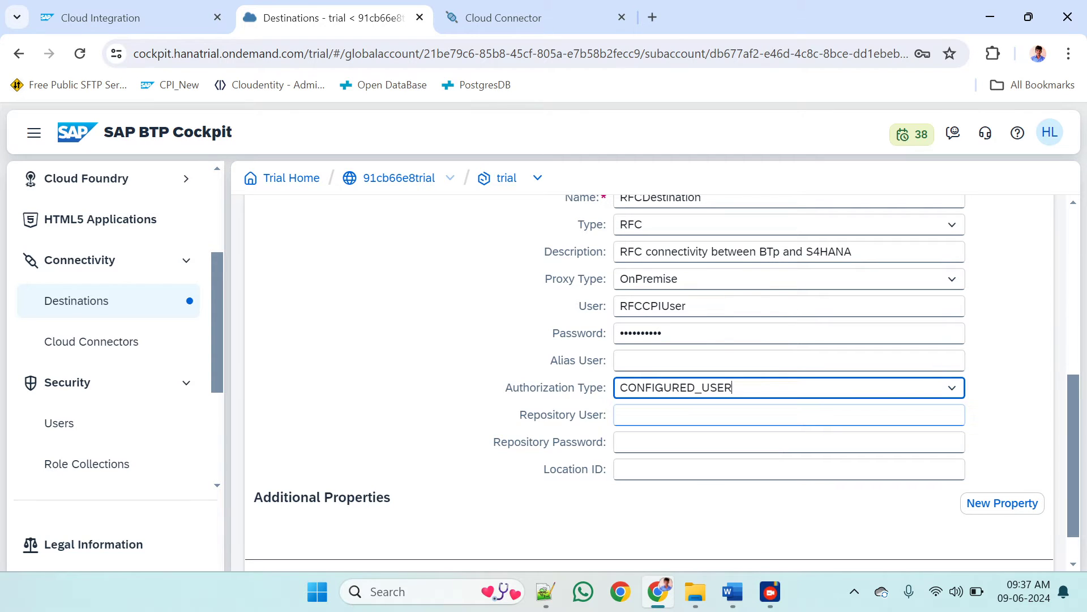
Set the repository user to REPRFCUser and enter the repository password
scroll(696, 413, down, 1)
click(637, 370)
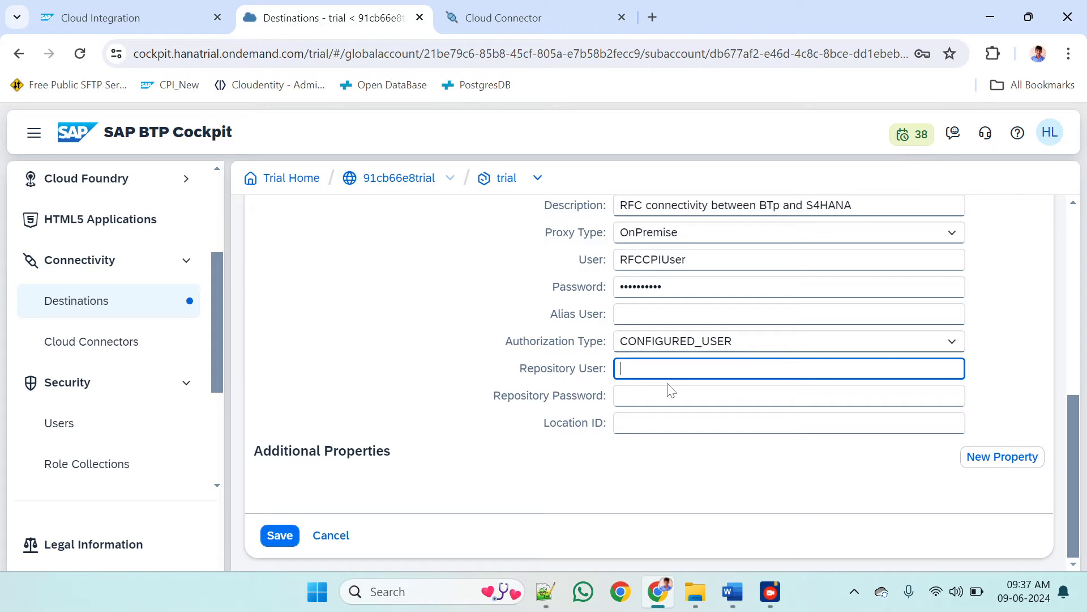
text(REPRFCUser)
key(ctrl+a)
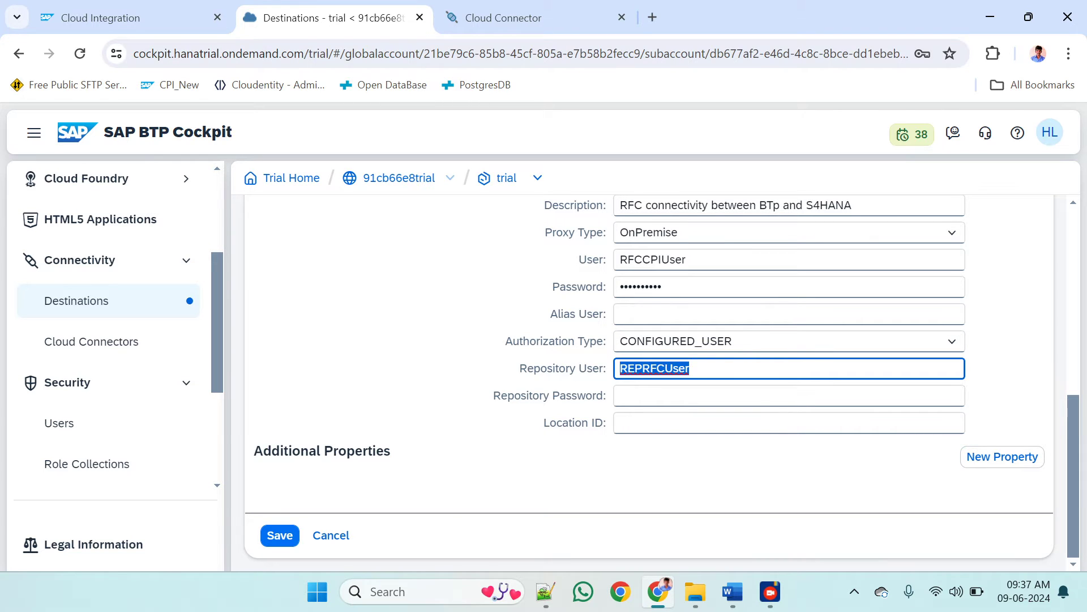
key(Tab)
text(••••)
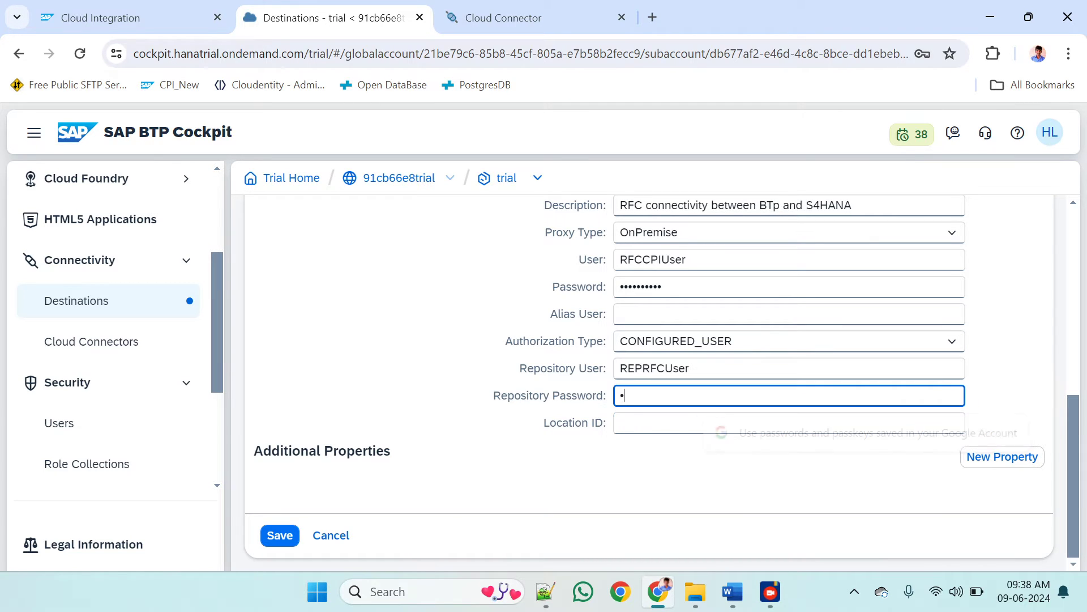
text(••••••)
Review the destination's fields, check the location ID in Cloud Connector Administration, and paste SAP_CPI as the destination's Location ID
scroll(485, 363, up, 2)
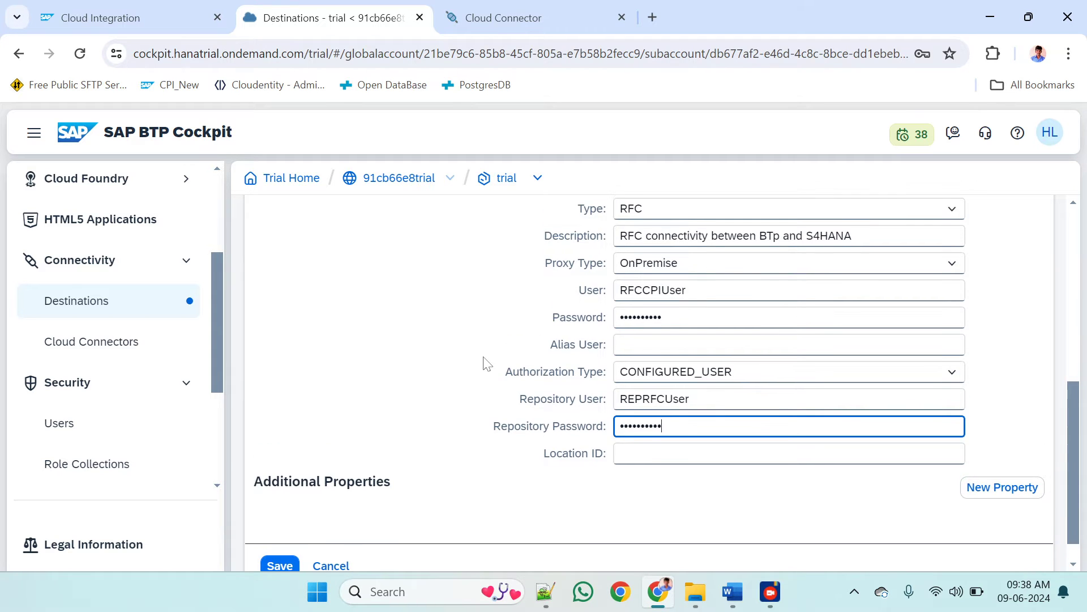
scroll(649, 383, up, 1)
scroll(649, 383, down, 2)
scroll(649, 383, up, 1)
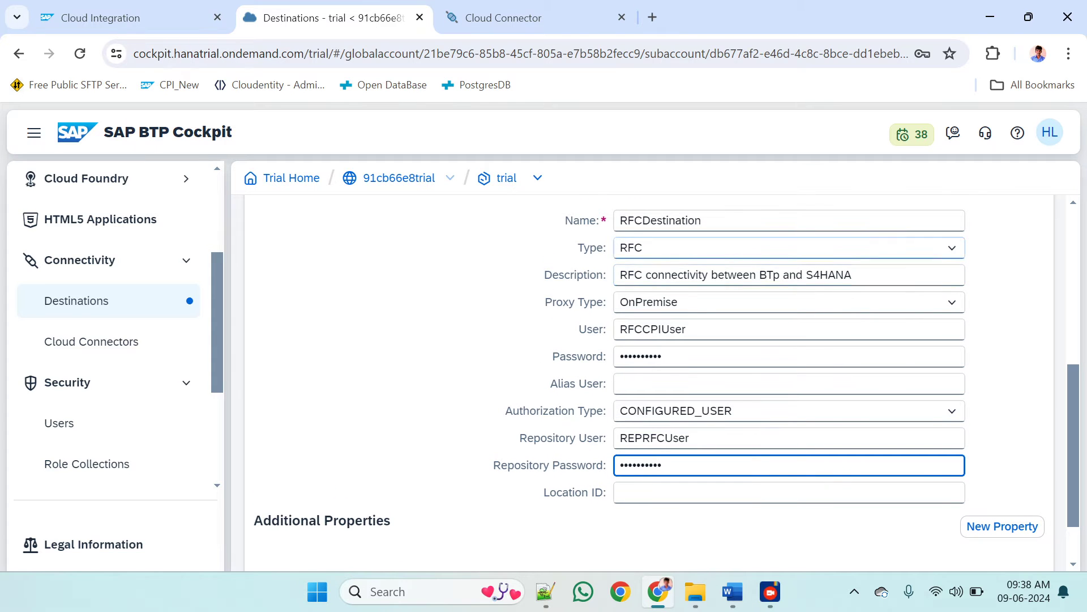
scroll(666, 382, up, 1)
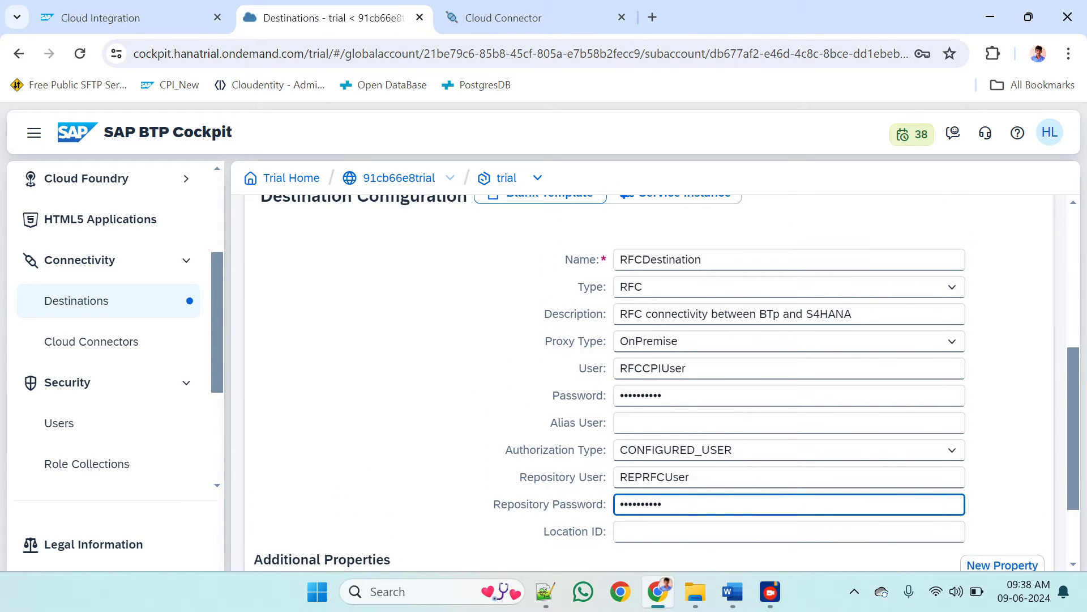
scroll(667, 382, down, 1)
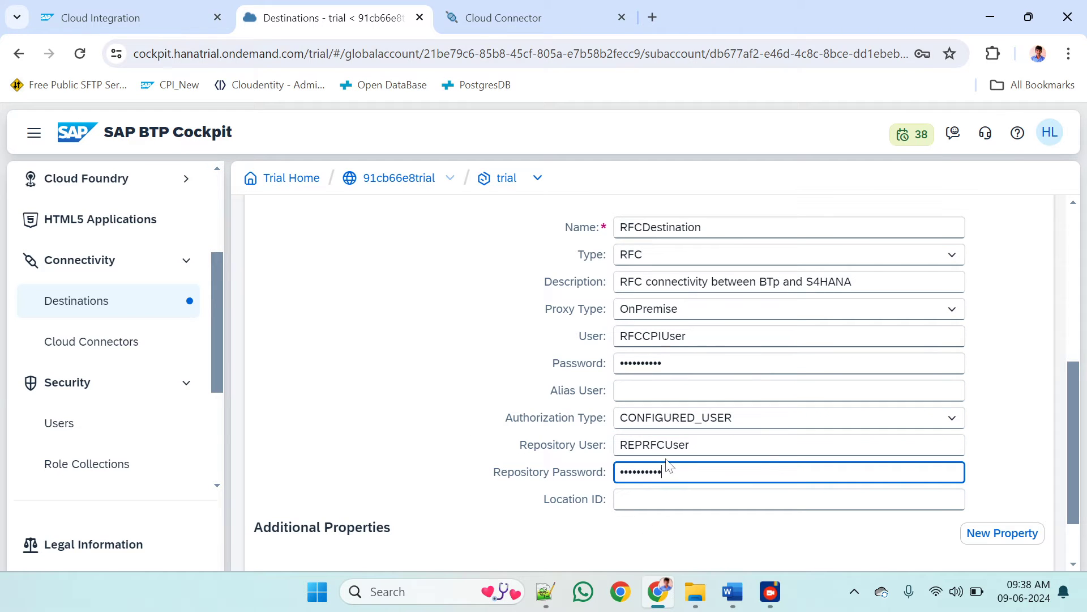
scroll(663, 519, down, 2)
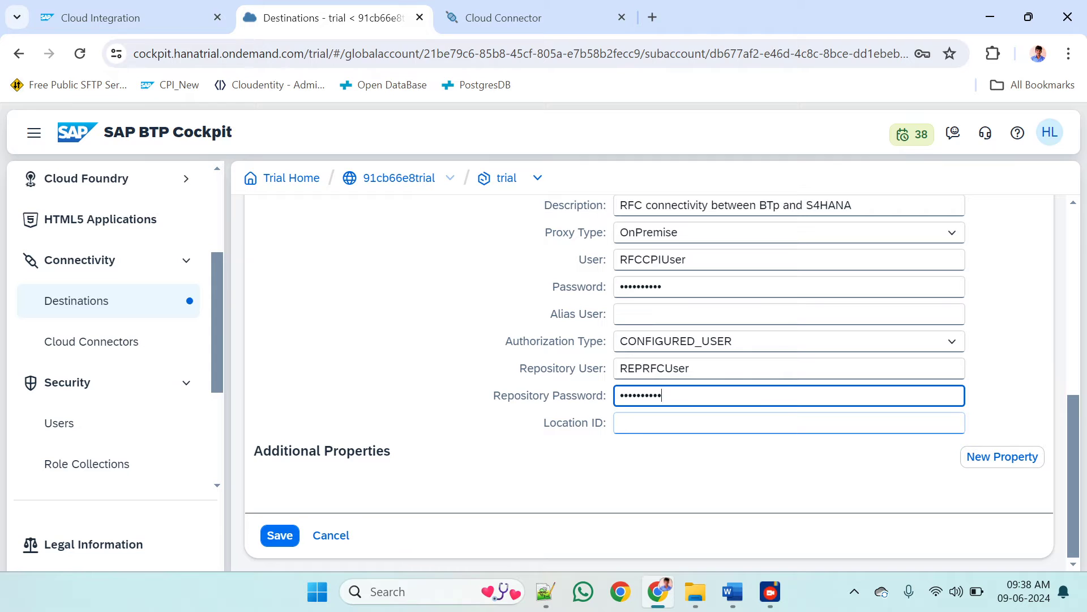
click(664, 423)
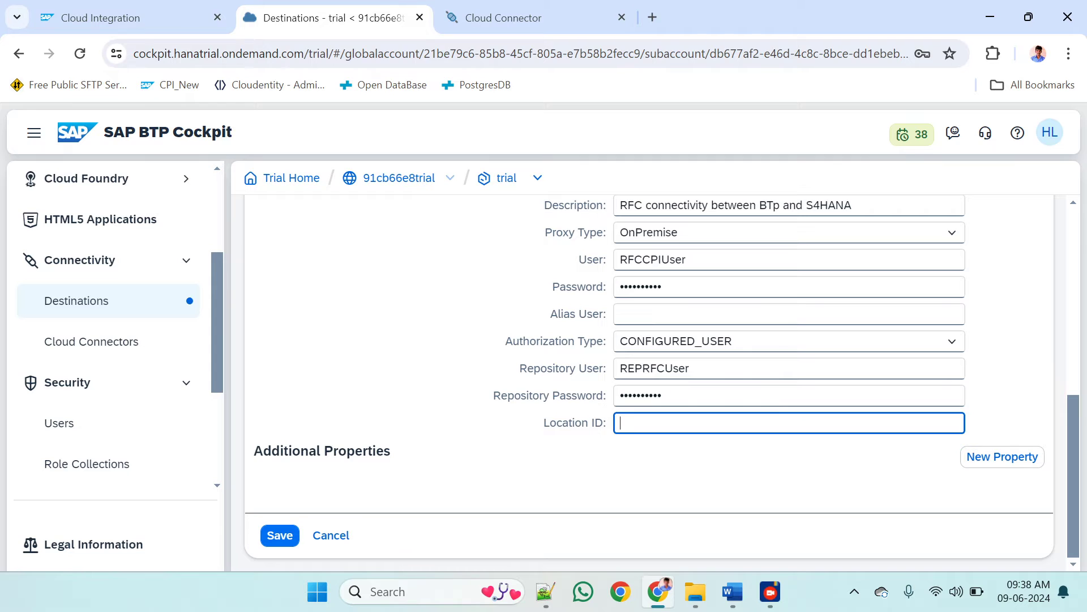
click(513, 16)
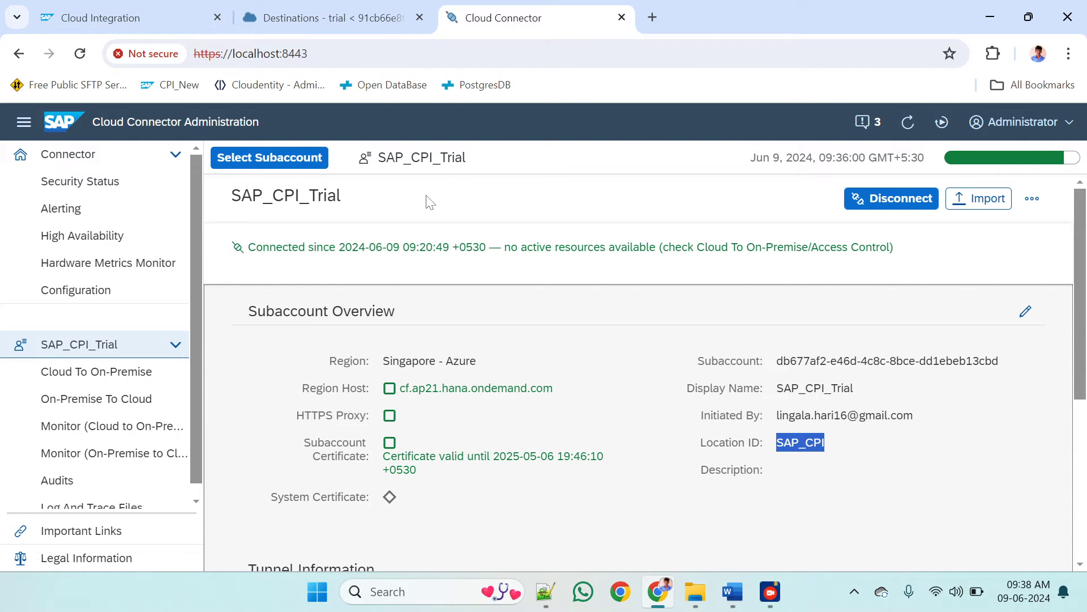
click(348, 8)
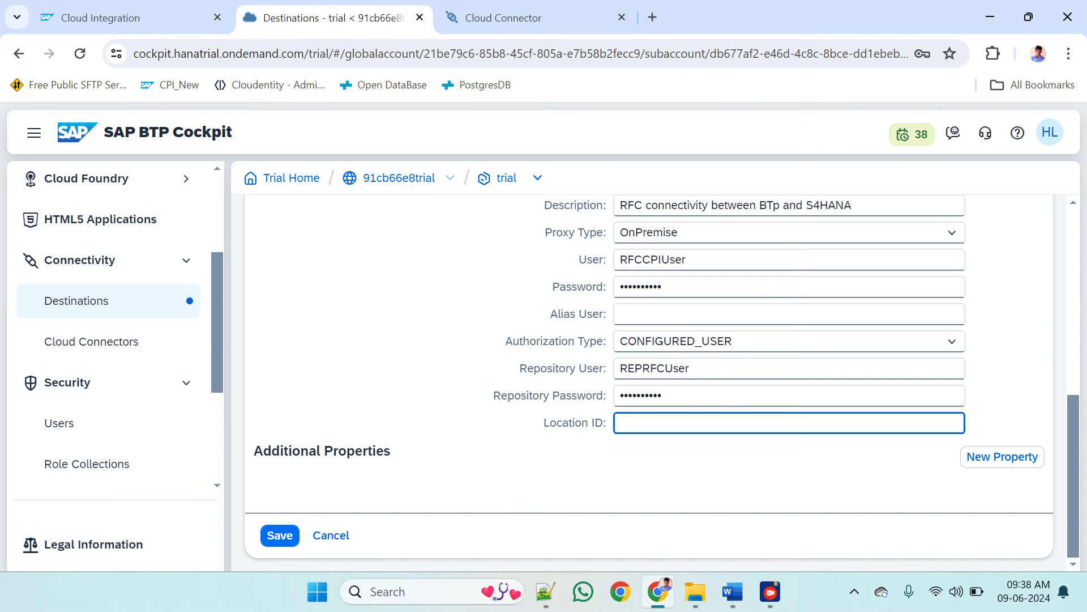
text(SAP_CPI)
scroll(547, 482, up, 3)
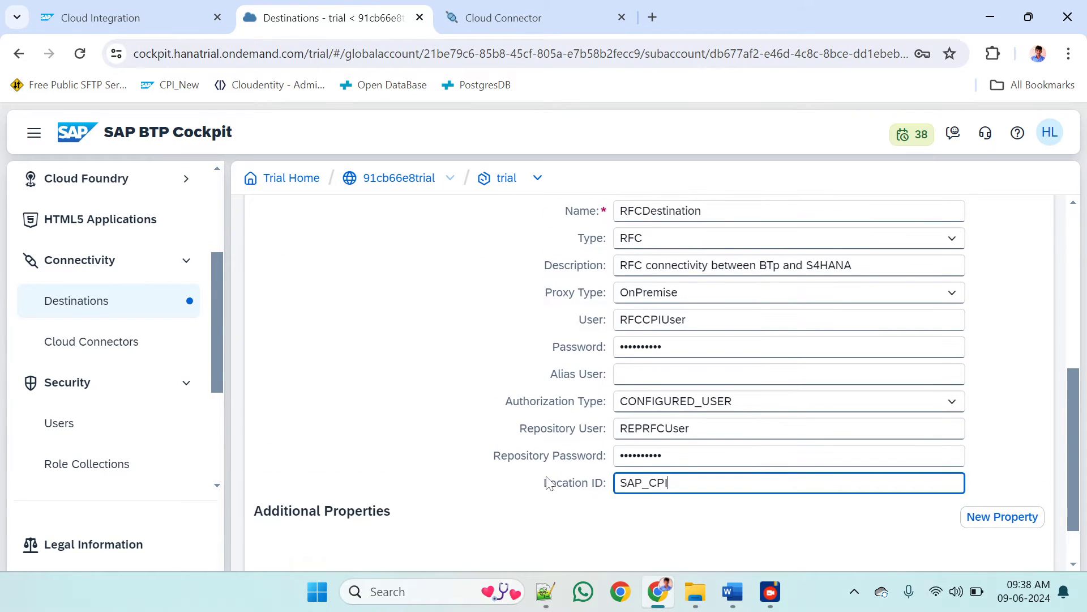
Add four new rows to the destination's additional properties
scroll(547, 481, down, 3)
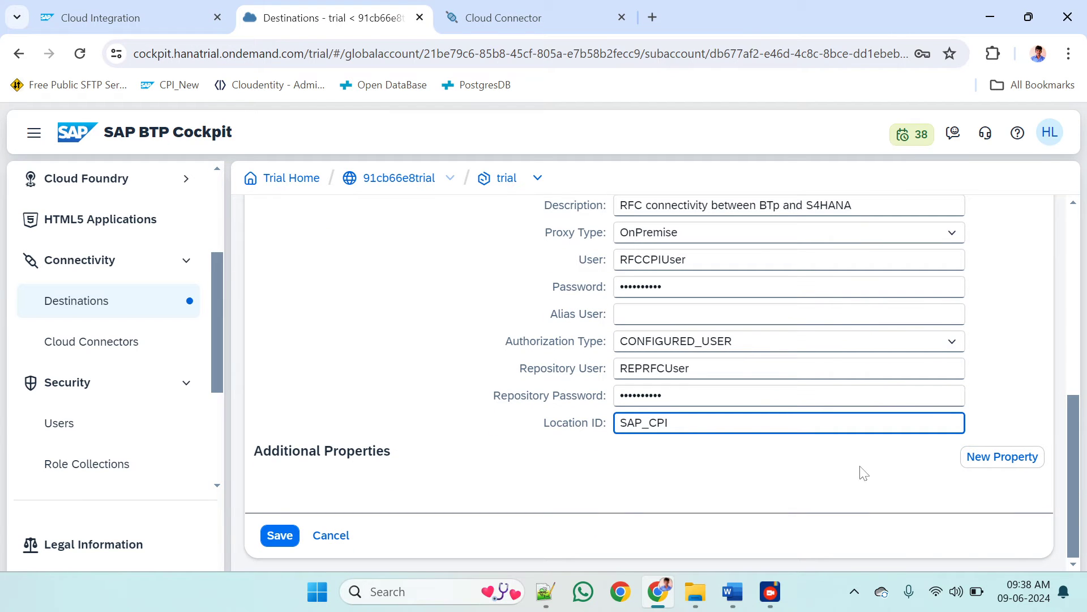
click(1016, 461)
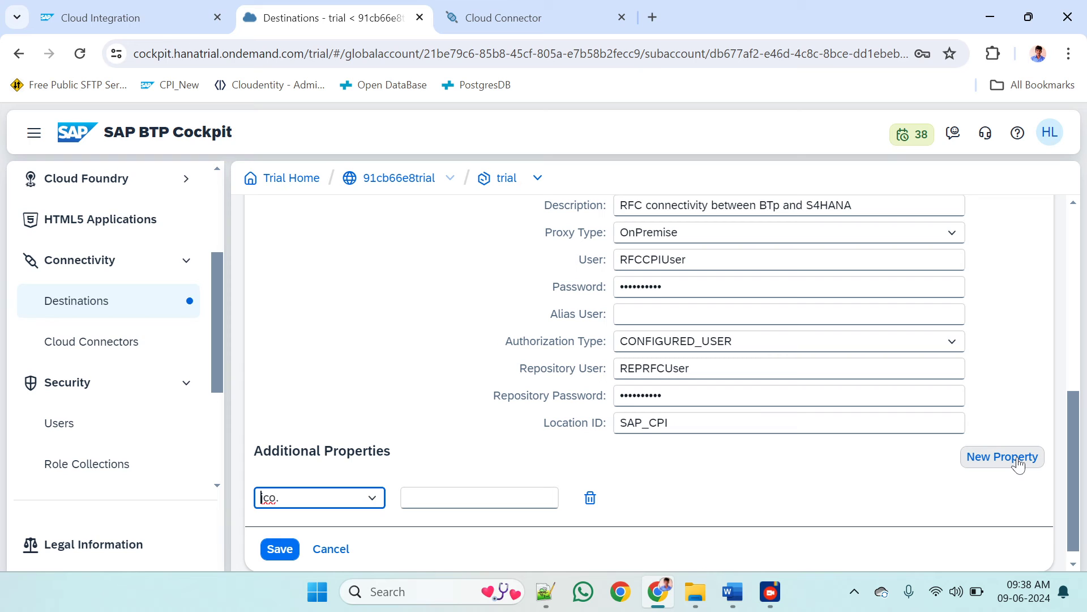
click(1015, 461)
click(1016, 462)
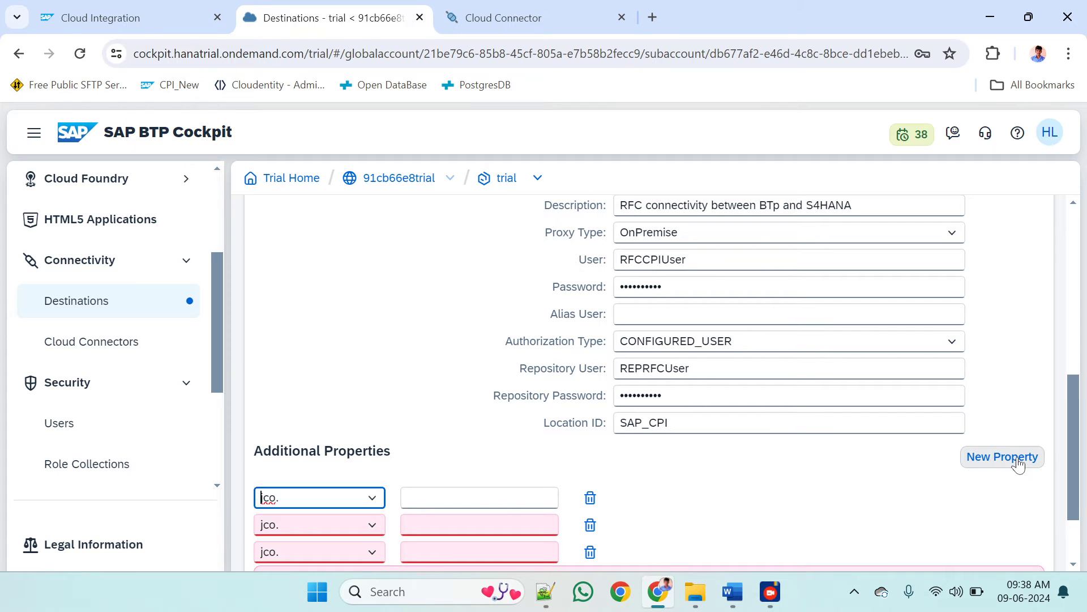
click(1018, 462)
scroll(563, 451, down, 3)
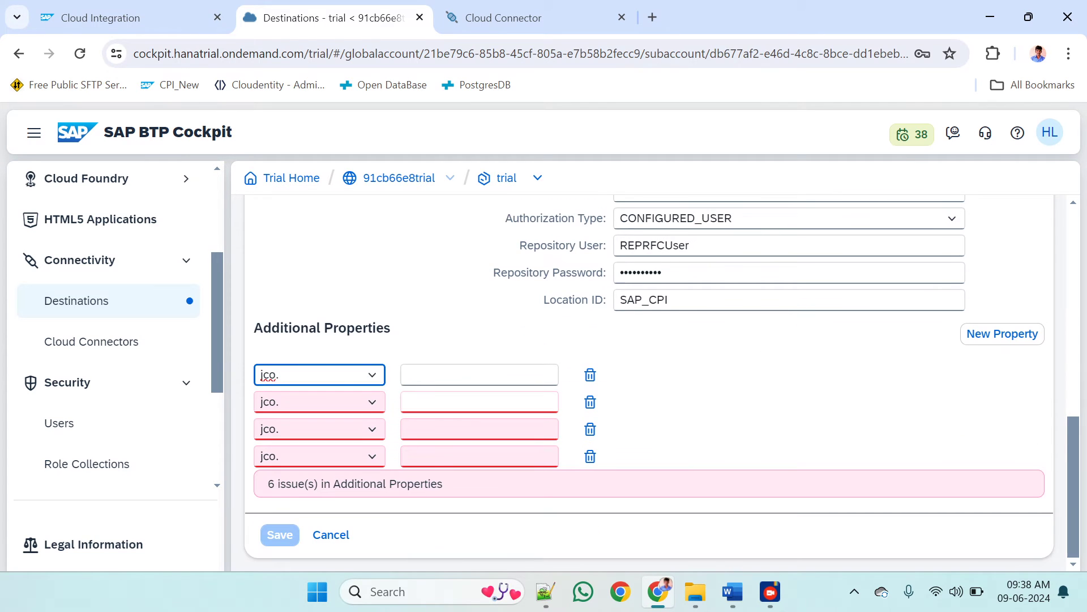
Name the first three additional properties jco.client.ashost, jco.client.client and jco.client.sysnr
click(373, 380)
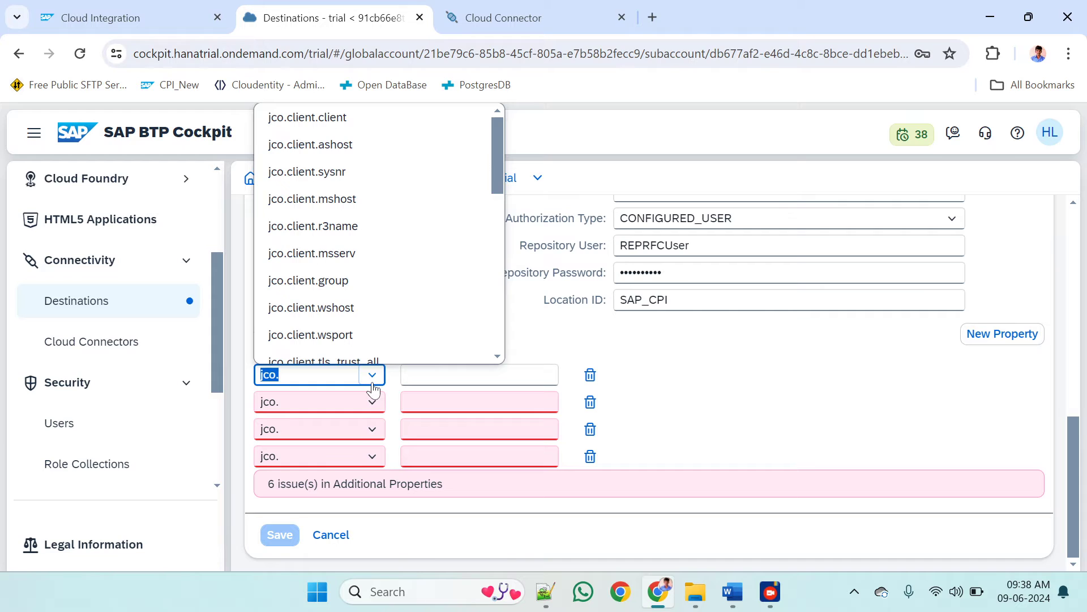
click(331, 146)
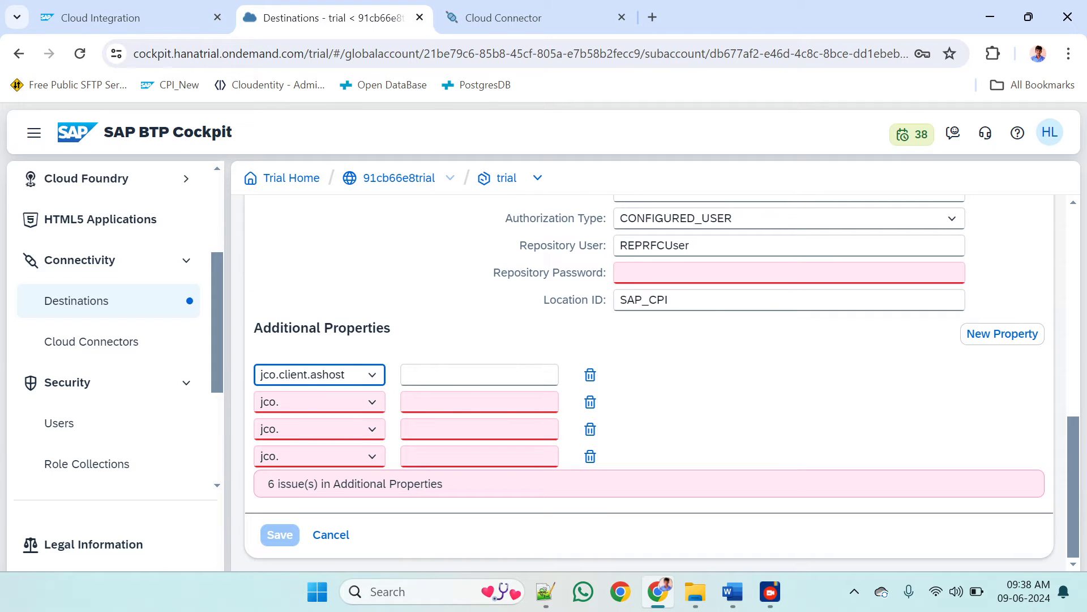
click(372, 402)
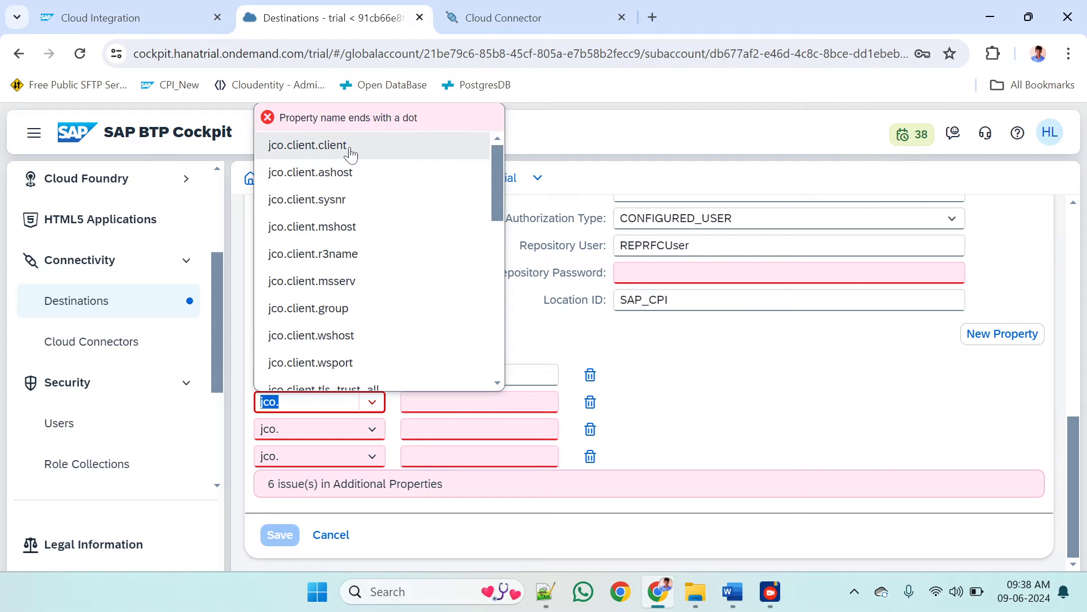
click(350, 148)
click(372, 429)
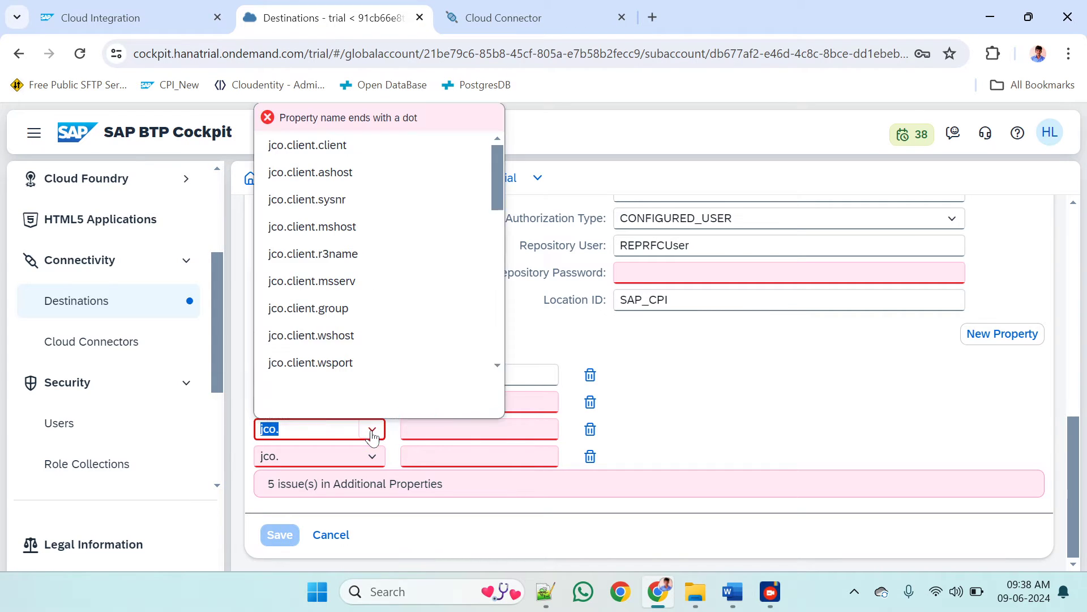
click(347, 206)
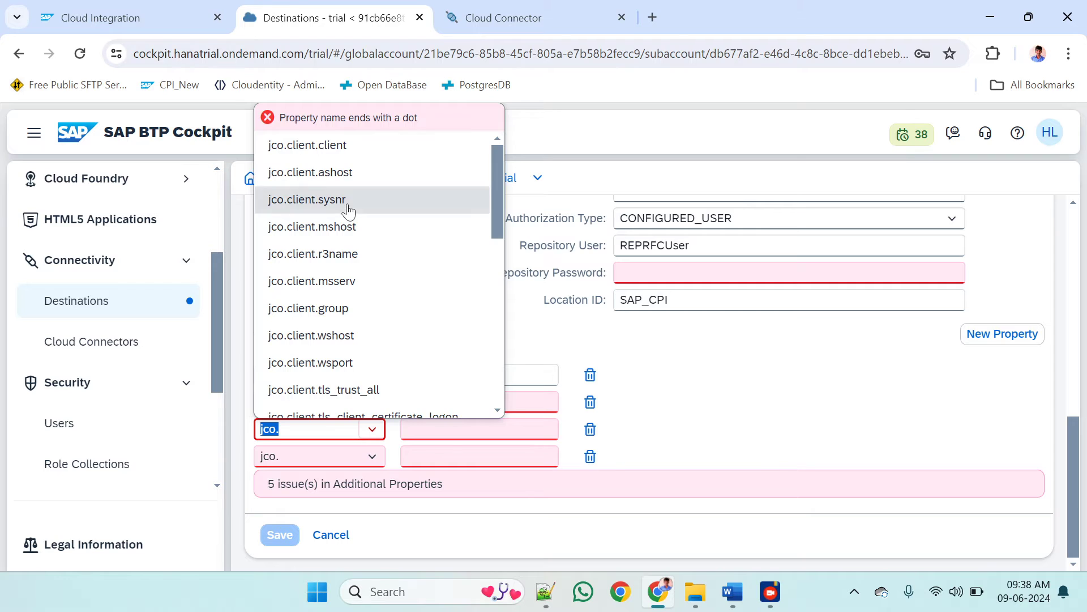
Name the fourth additional property jco.client.lang
click(372, 460)
scroll(362, 296, down, 1)
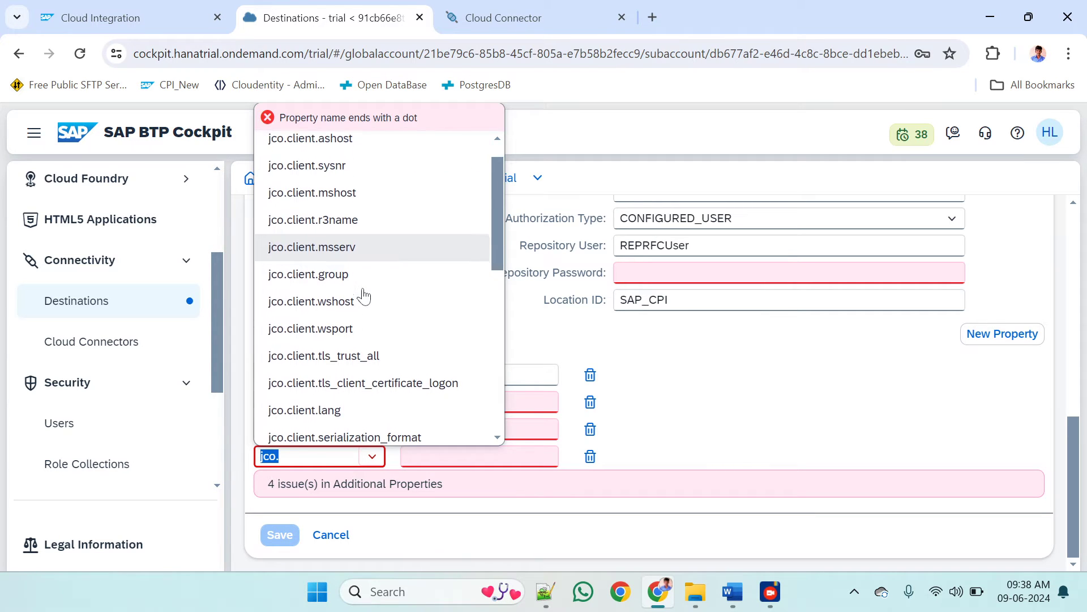
scroll(363, 296, up, 1)
scroll(363, 295, down, 3)
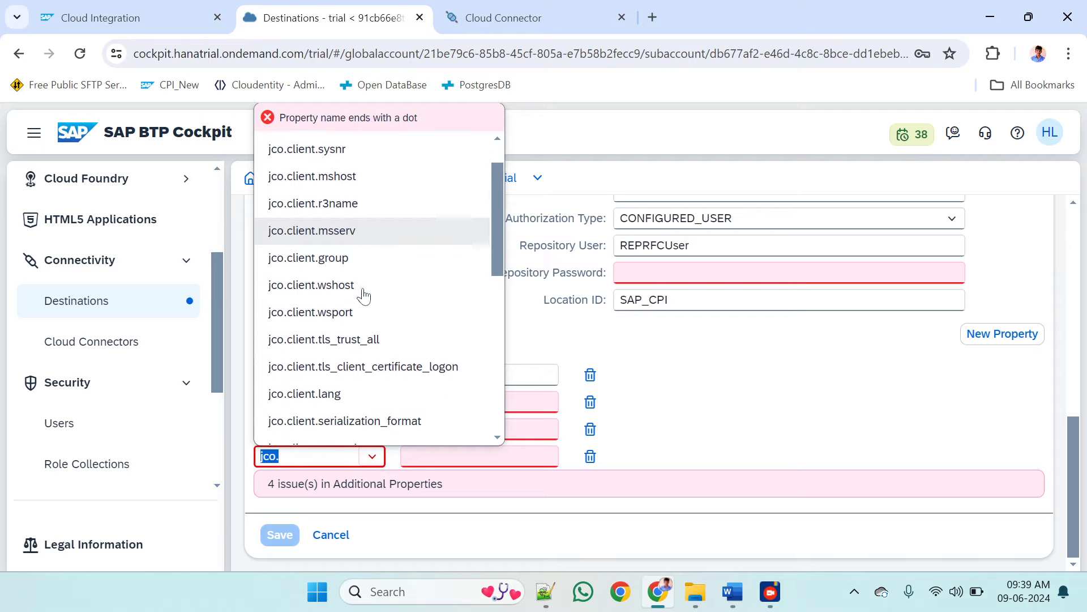
scroll(362, 292, down, 1)
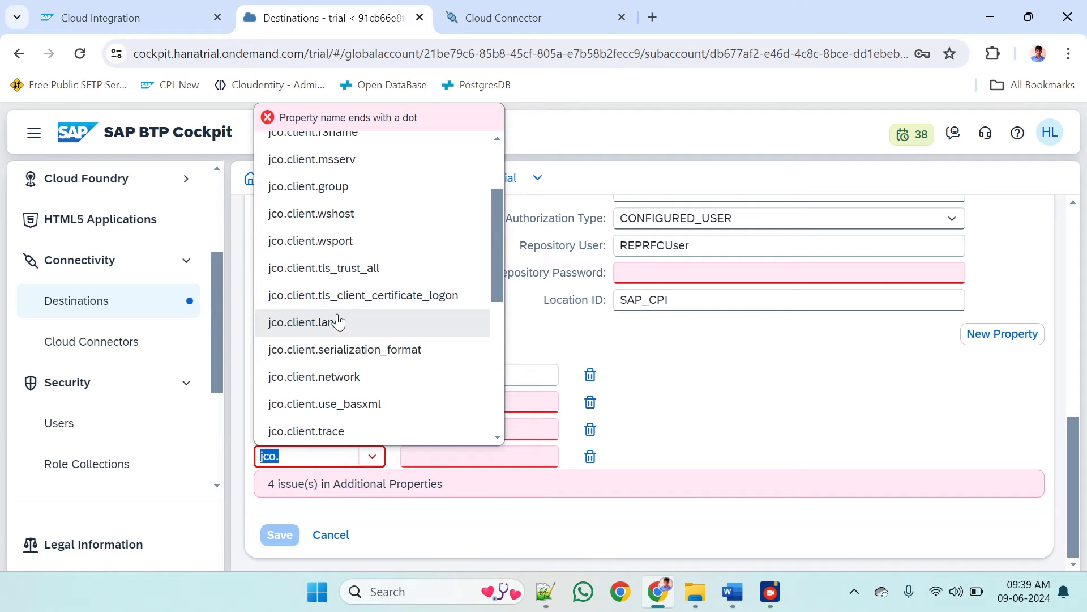
click(343, 319)
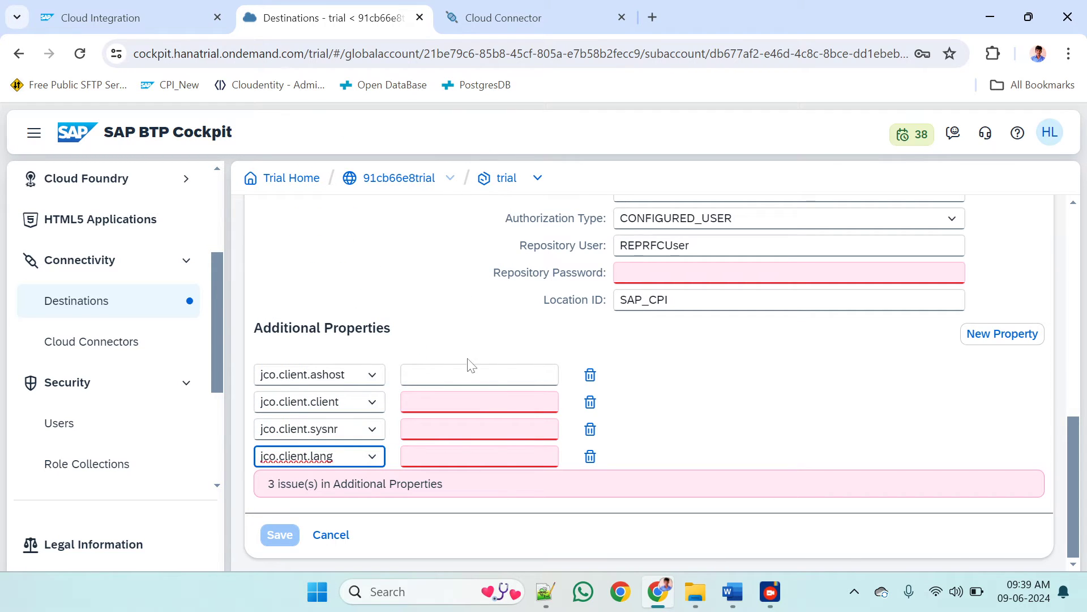
Copy the internal host name sapeccqa from Cloud Connector's RFC mapping and paste it as the destination's jco.client.ashost value
click(479, 375)
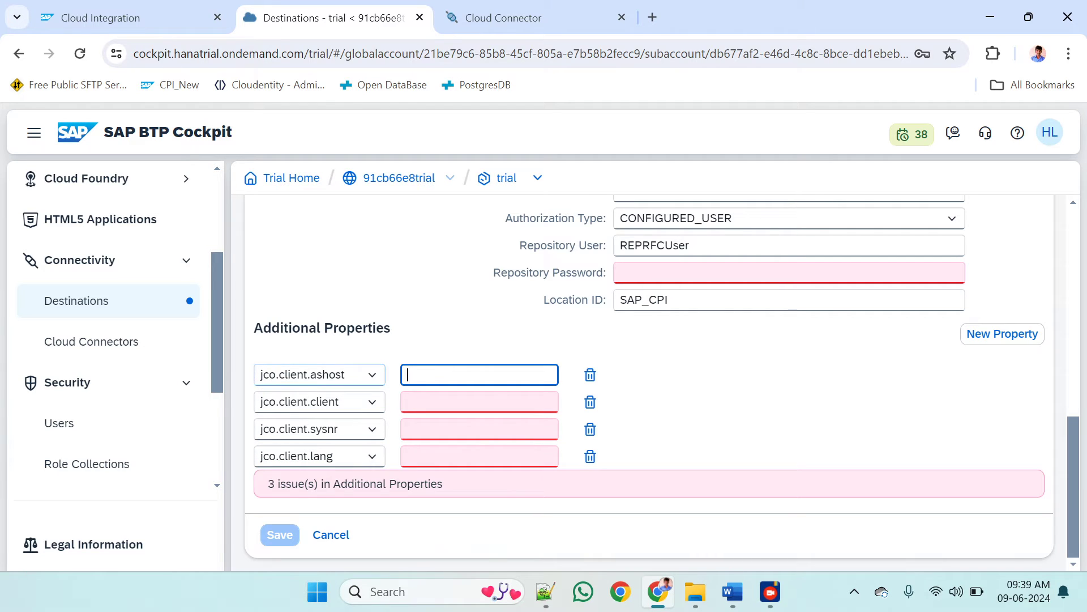
key(alt+Tab)
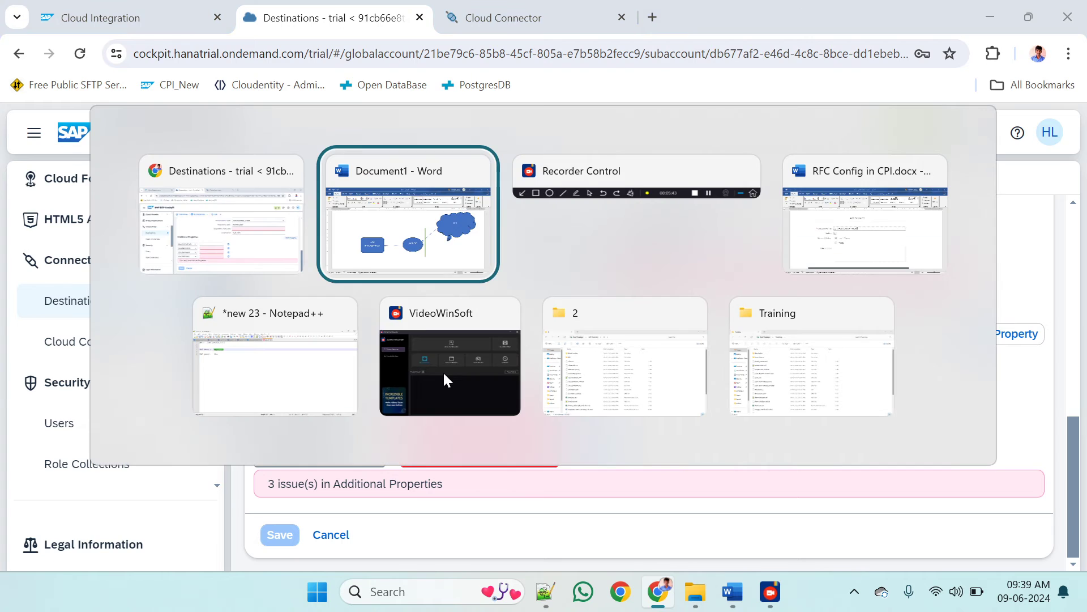
key(alt+Tab)
click(568, 28)
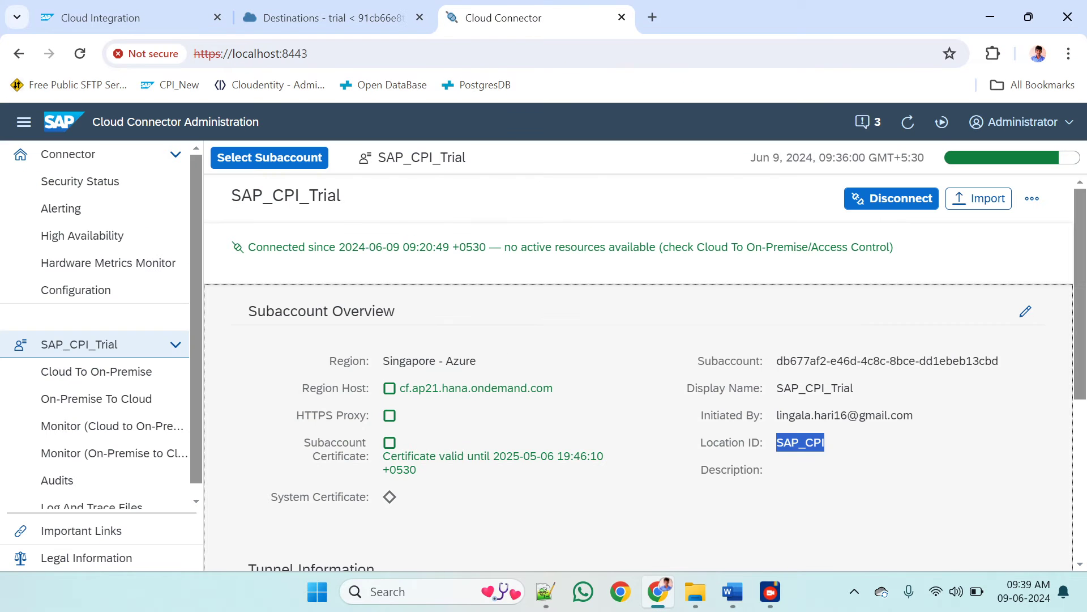
click(102, 371)
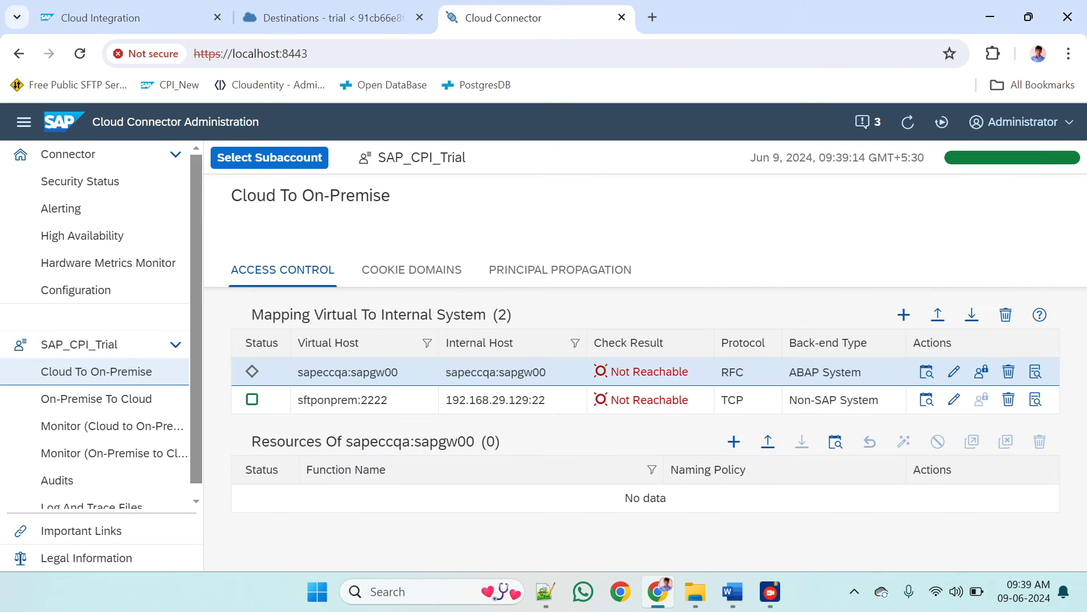
drag(496, 372, 446, 372)
key(ctrl+c)
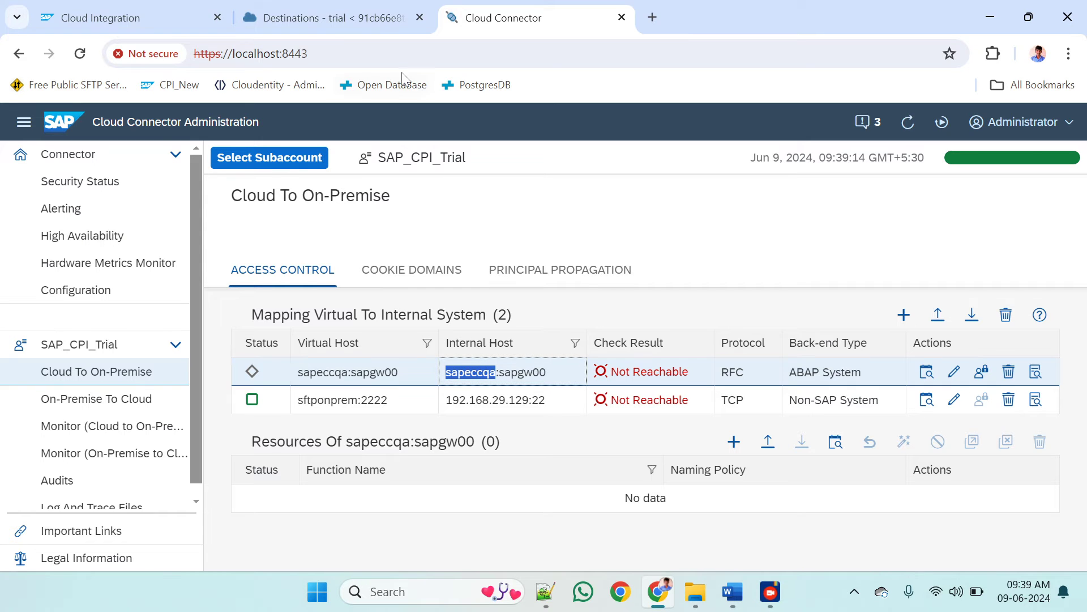
click(335, 18)
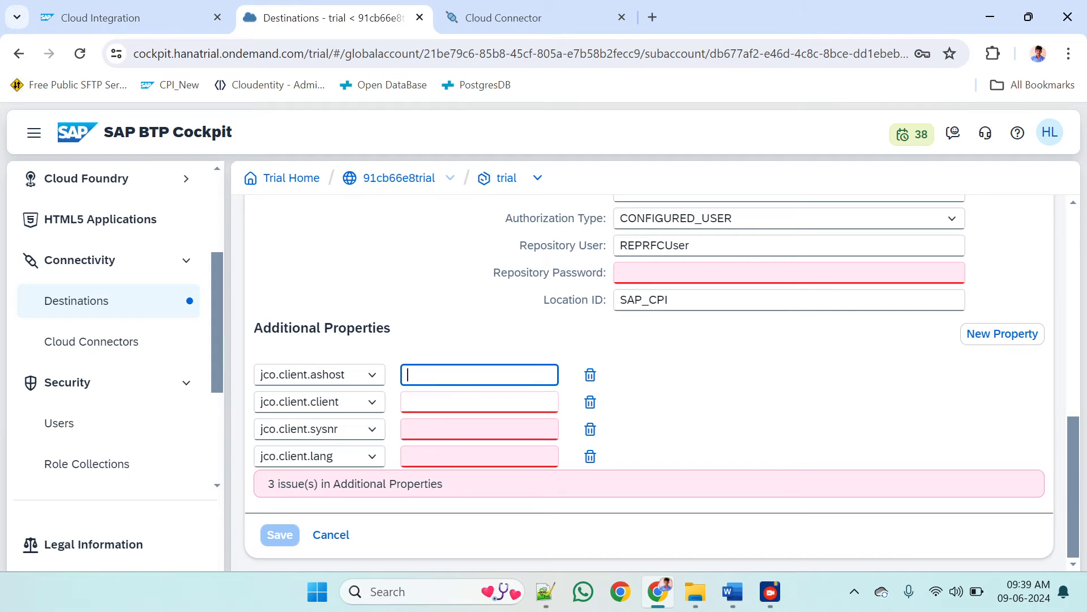
key(ctrl+v)
Set the jco.client.client property to 100
click(464, 402)
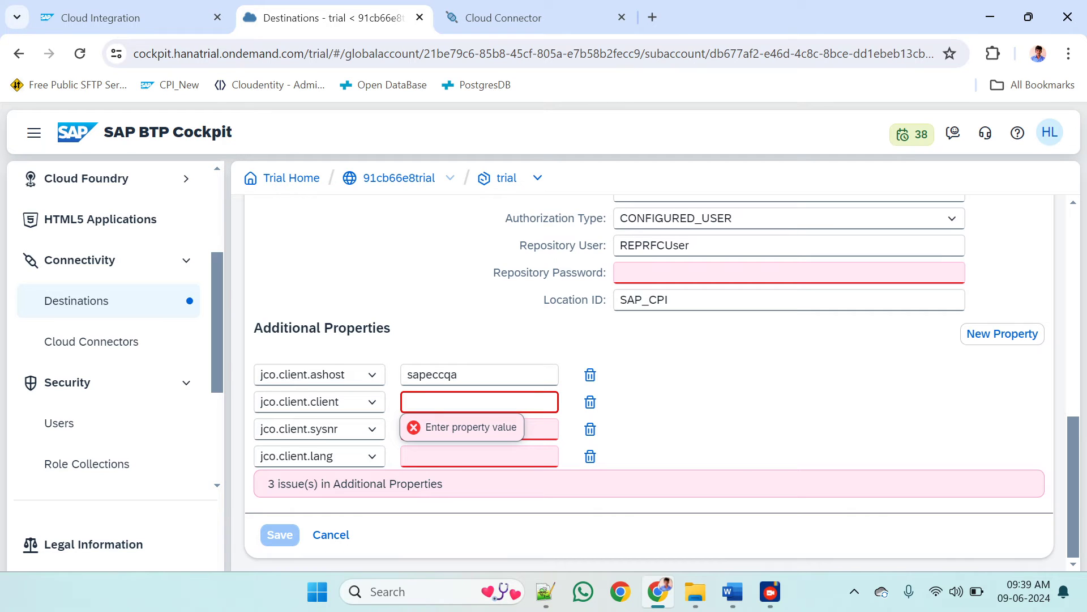
text(1000)
key(BackSpace)
key(alt+Tab)
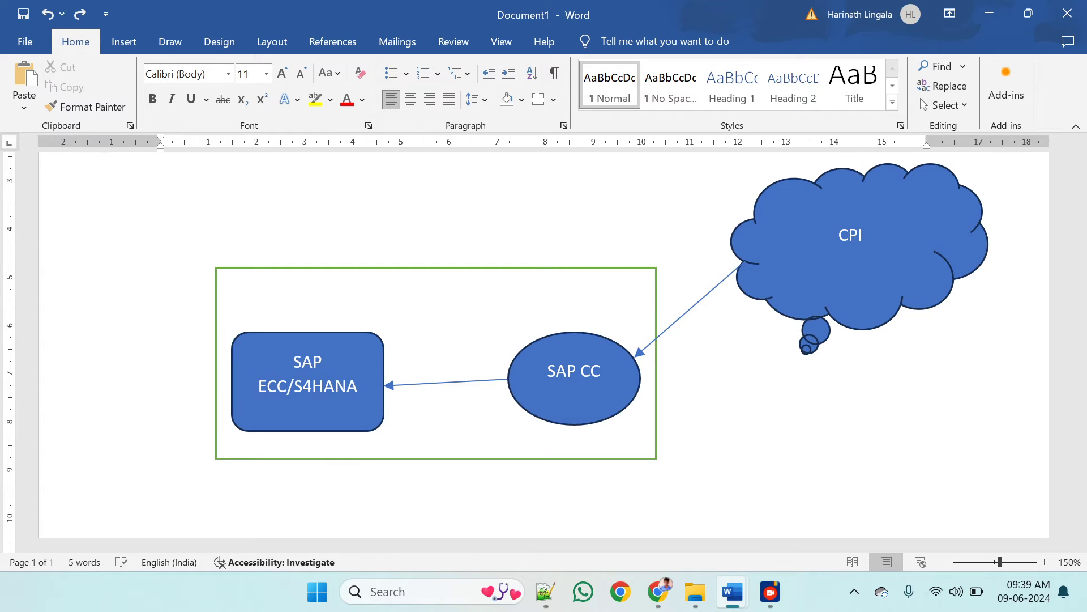
key(alt+Tab)
double_click(435, 401)
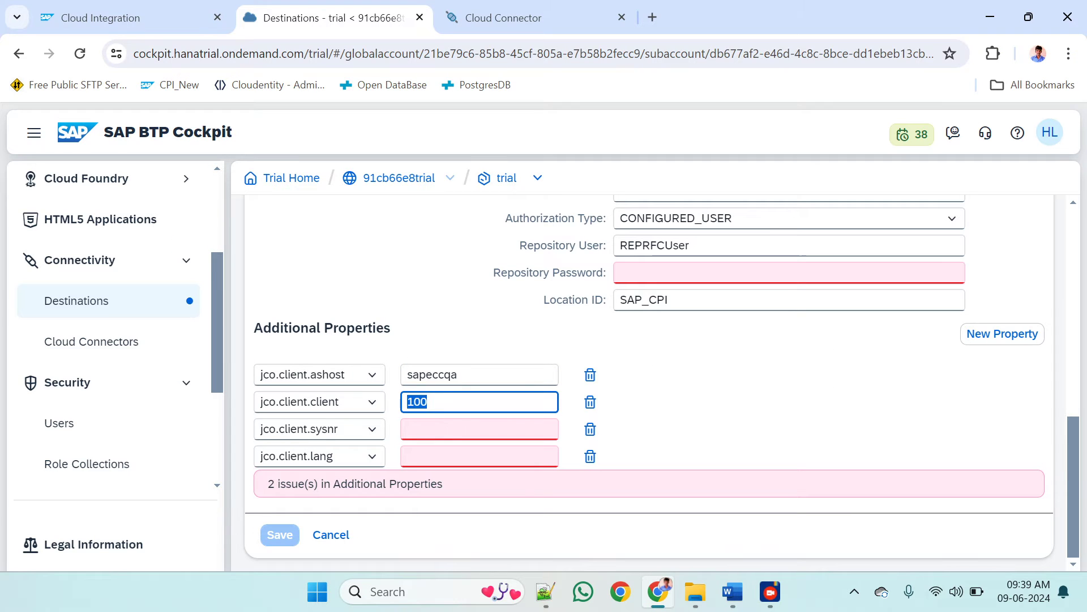
Set the jco.client.sysnr property to 01 and check the RFC system mapping in Cloud Connector
click(442, 429)
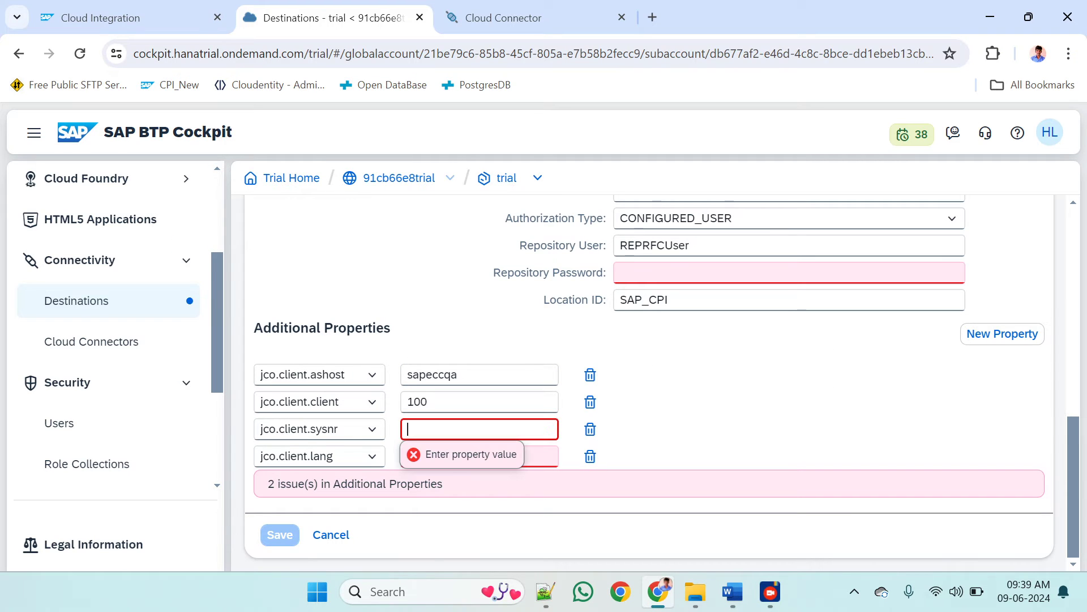
text(01)
key(alt+Tab)
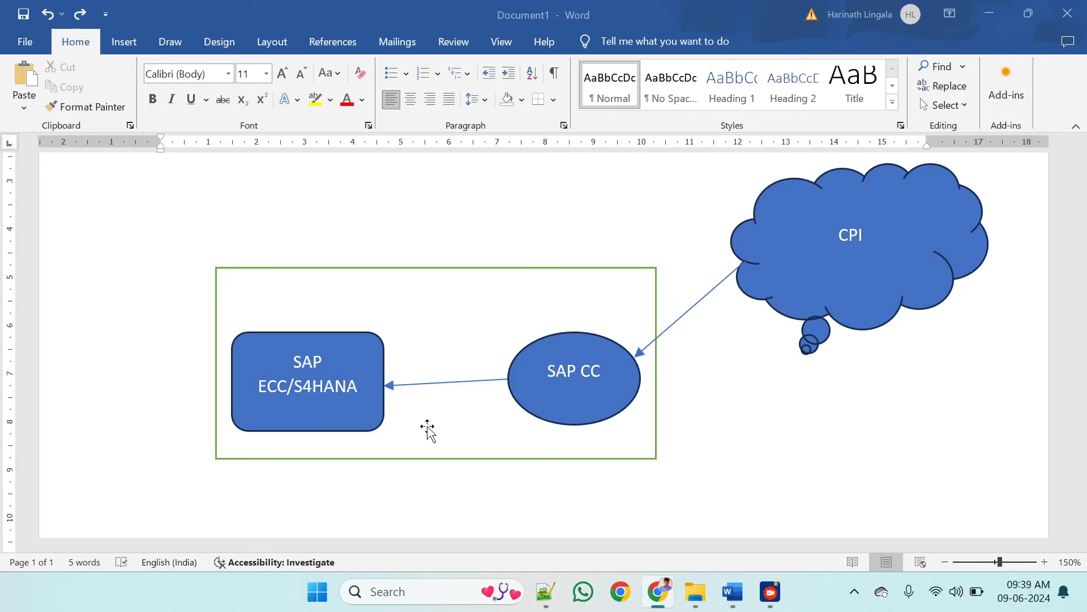
key(alt+Tab)
click(544, 8)
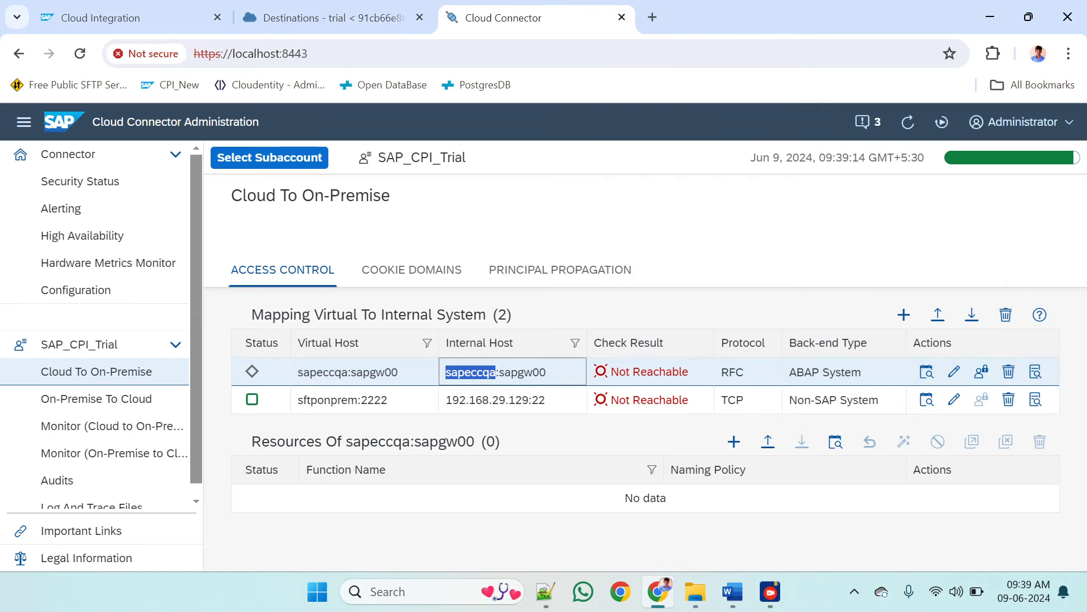
click(292, 27)
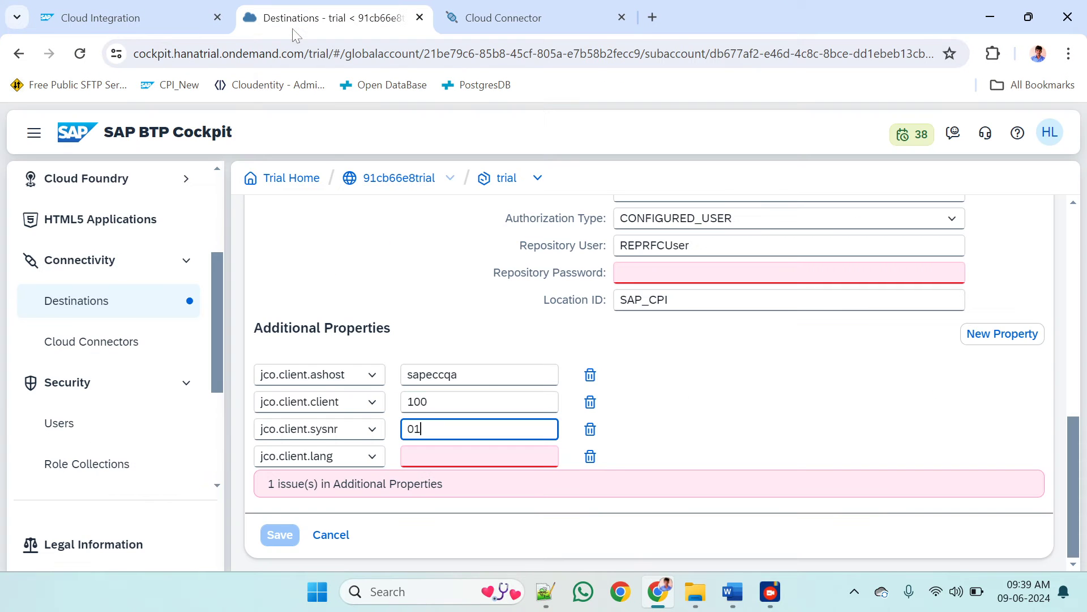
Set the jco.client.lang property to EN
click(464, 457)
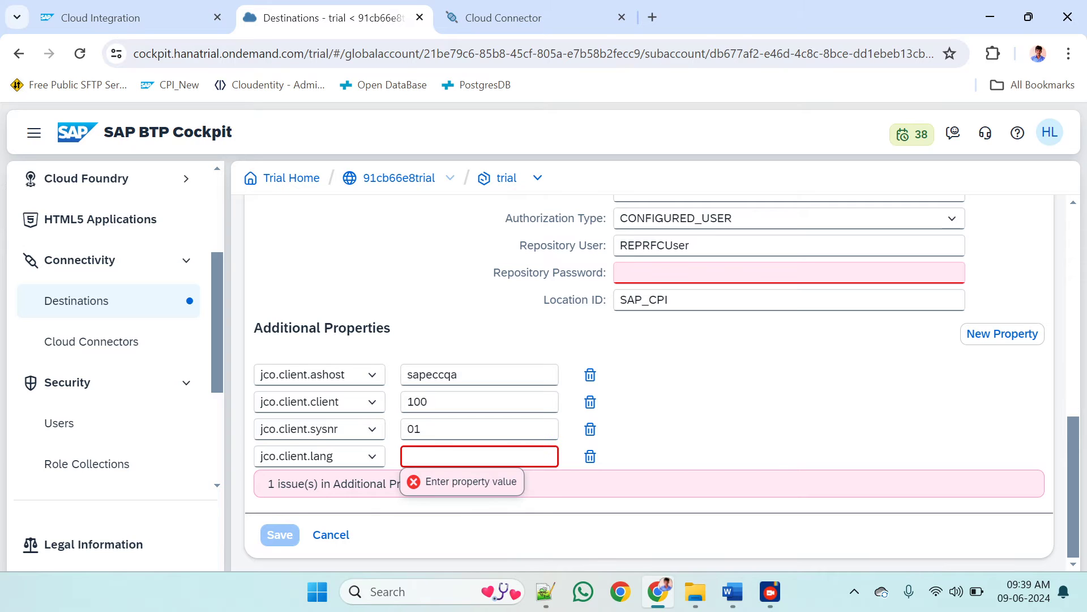
text(EN)
click(877, 402)
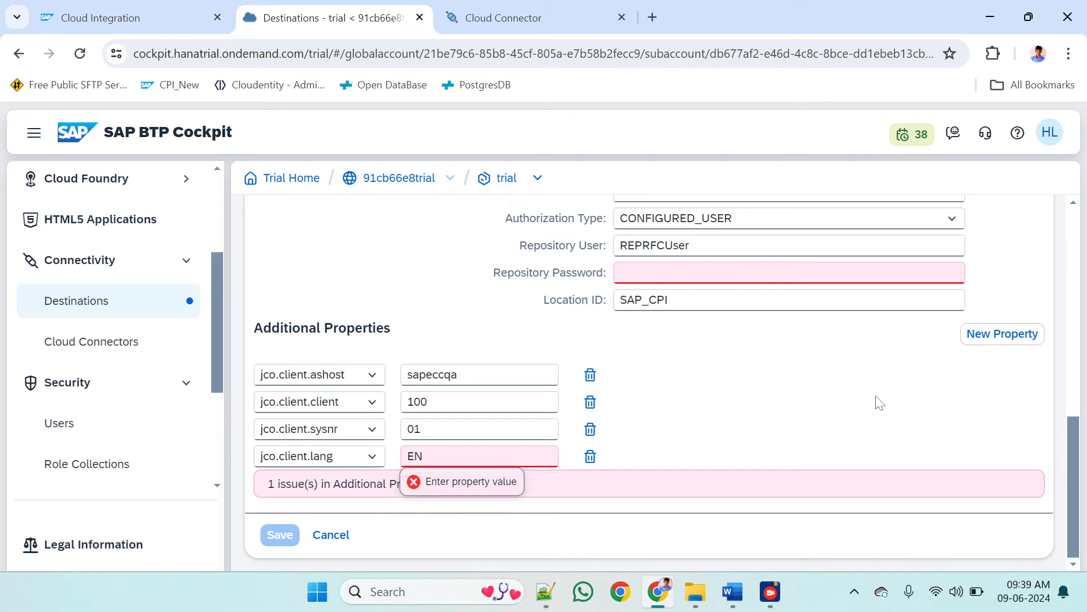
Re-enter the destination's user password and repository password
scroll(879, 402, up, 3)
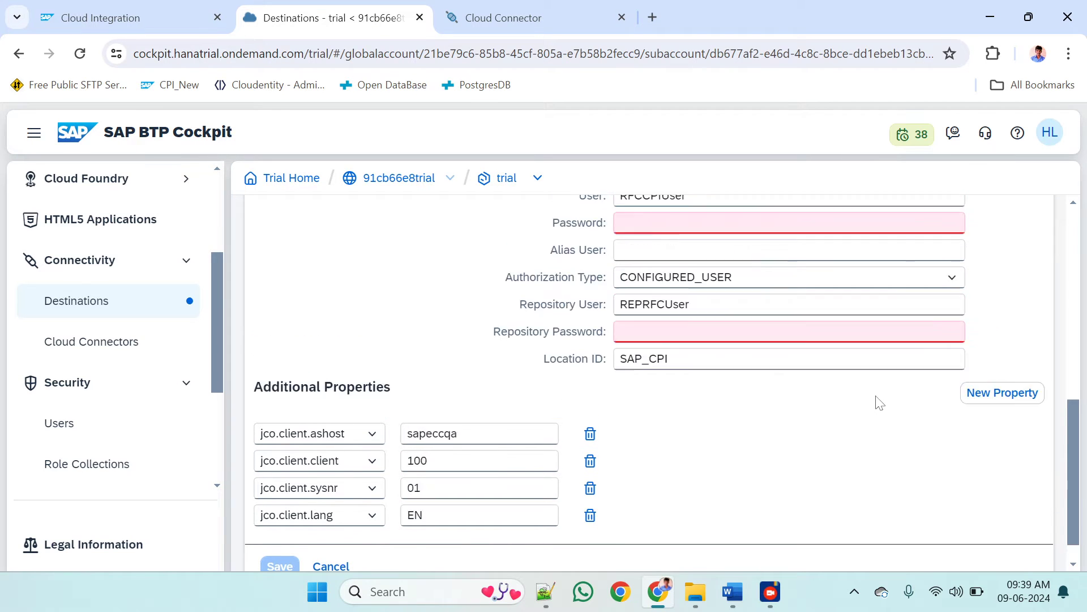
click(793, 341)
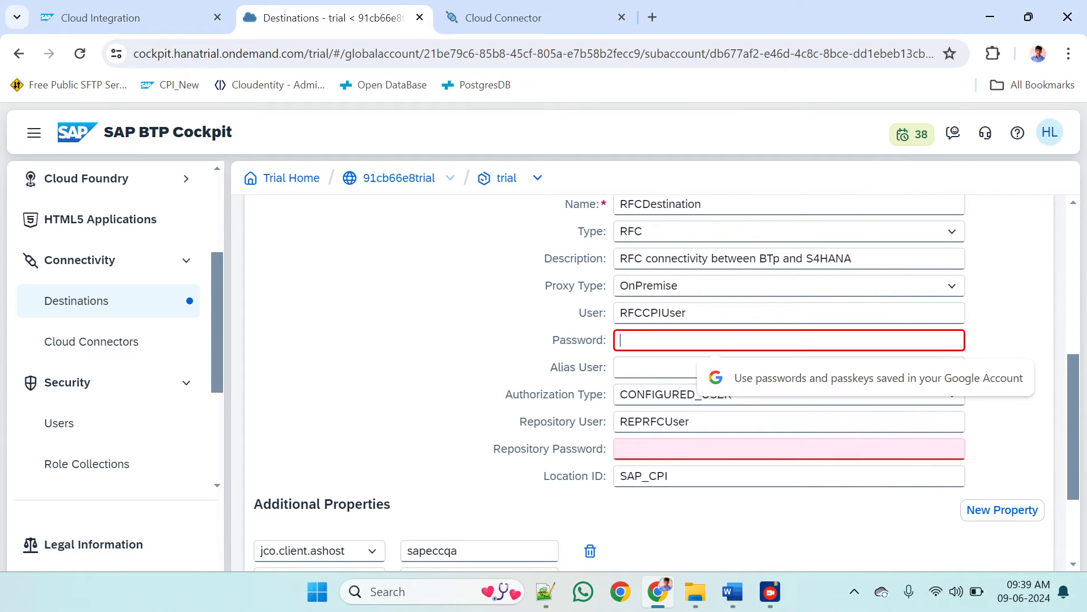
text(•••••••)
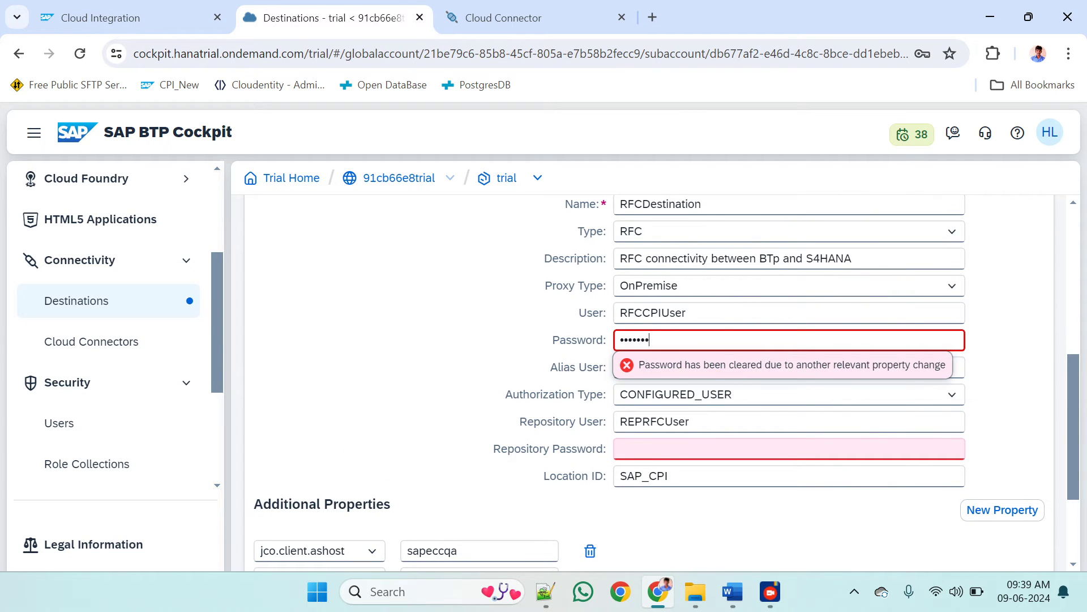
text(•••)
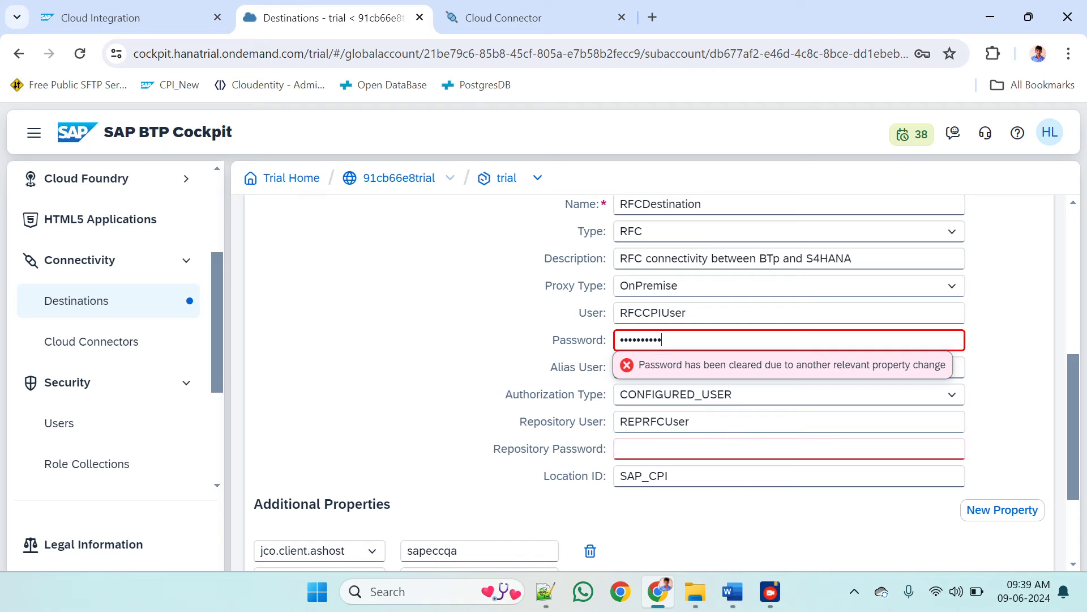
click(674, 449)
text(•••••••)
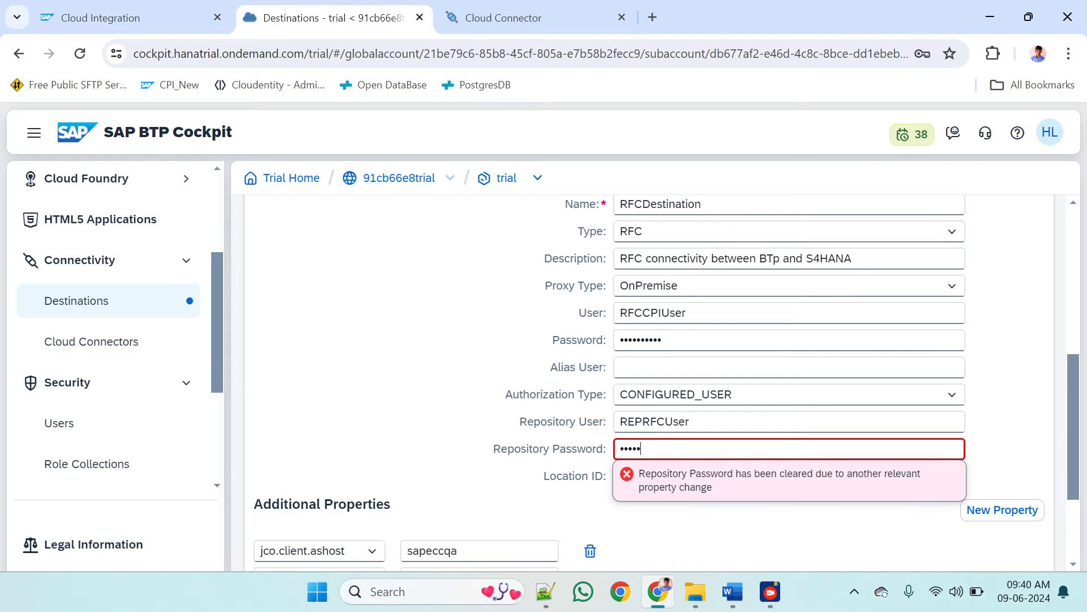
text(•••)
click(343, 289)
Correct the destination's description to read "RFC connectivity between BTP and S4HANA" and review the remaining fields and additional properties
scroll(343, 289, up, 1)
double_click(660, 247)
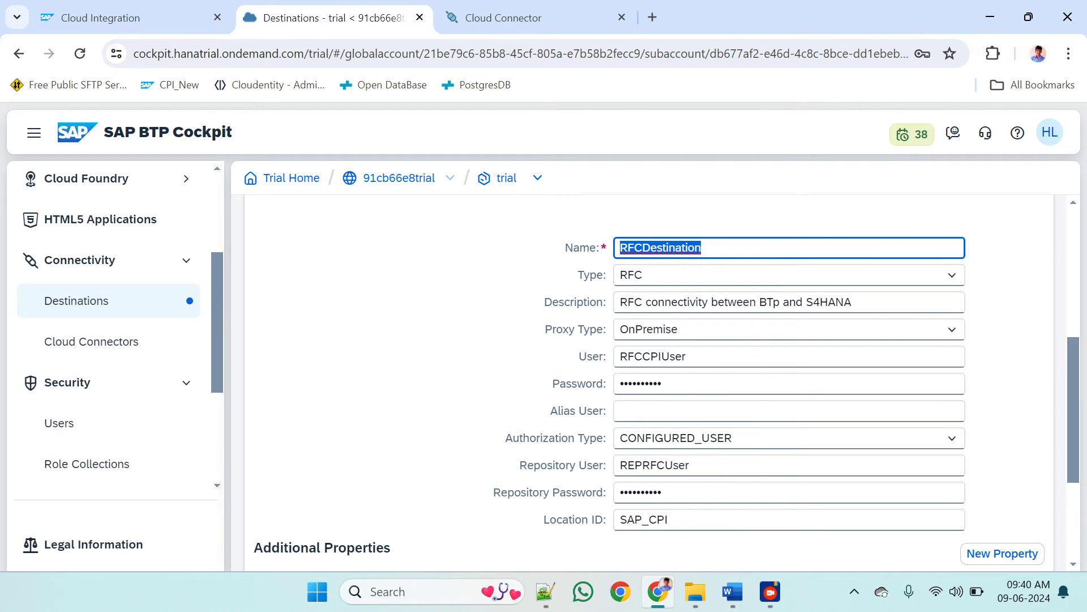
scroll(737, 340, down, 1)
double_click(734, 236)
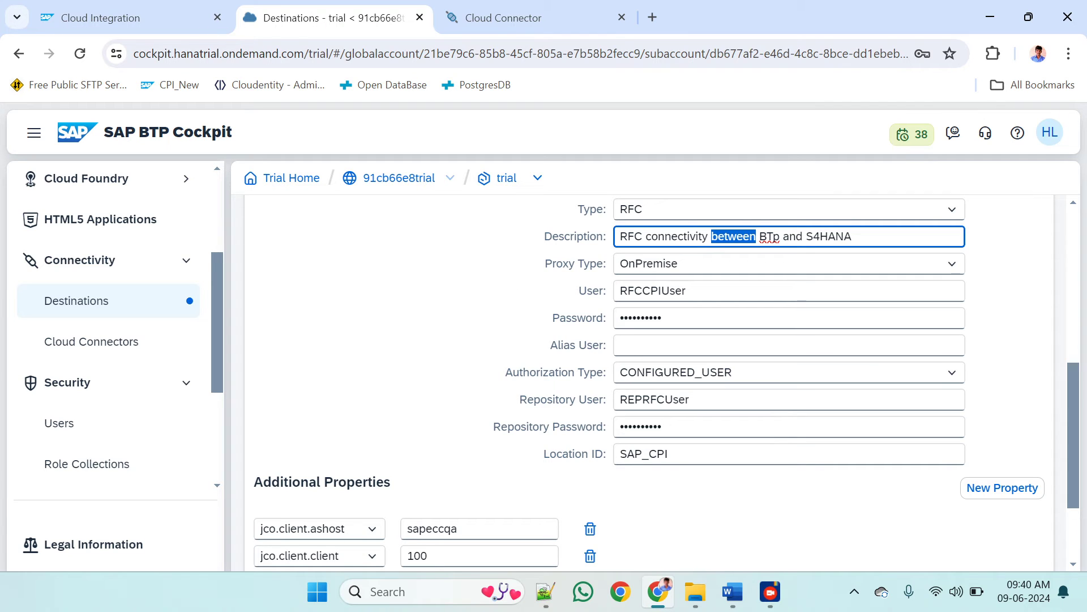
click(780, 236)
key(BackSpace)
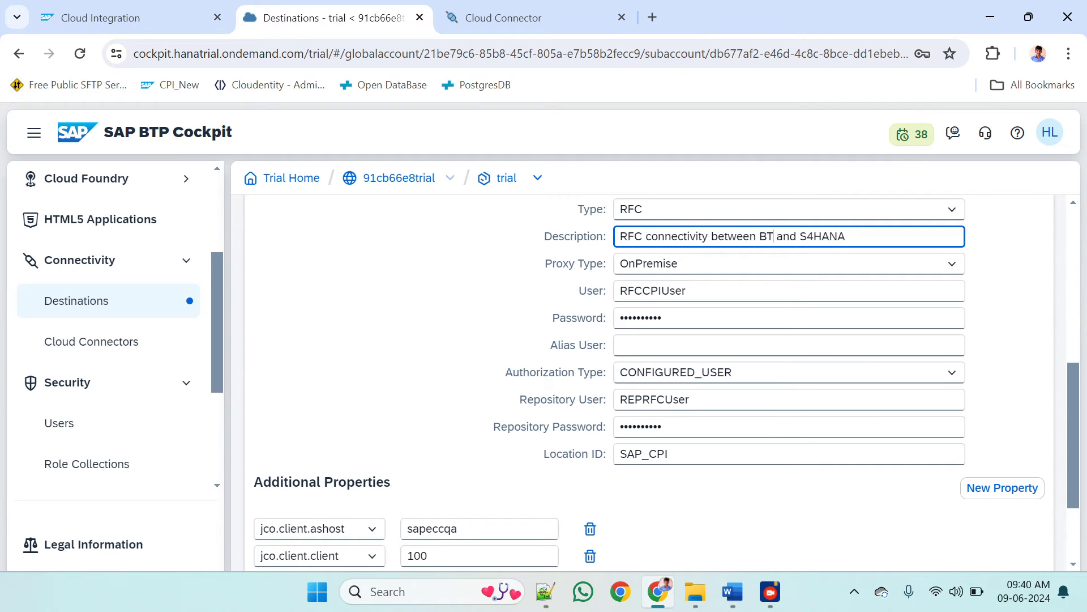
text(P)
scroll(485, 308, down, 1)
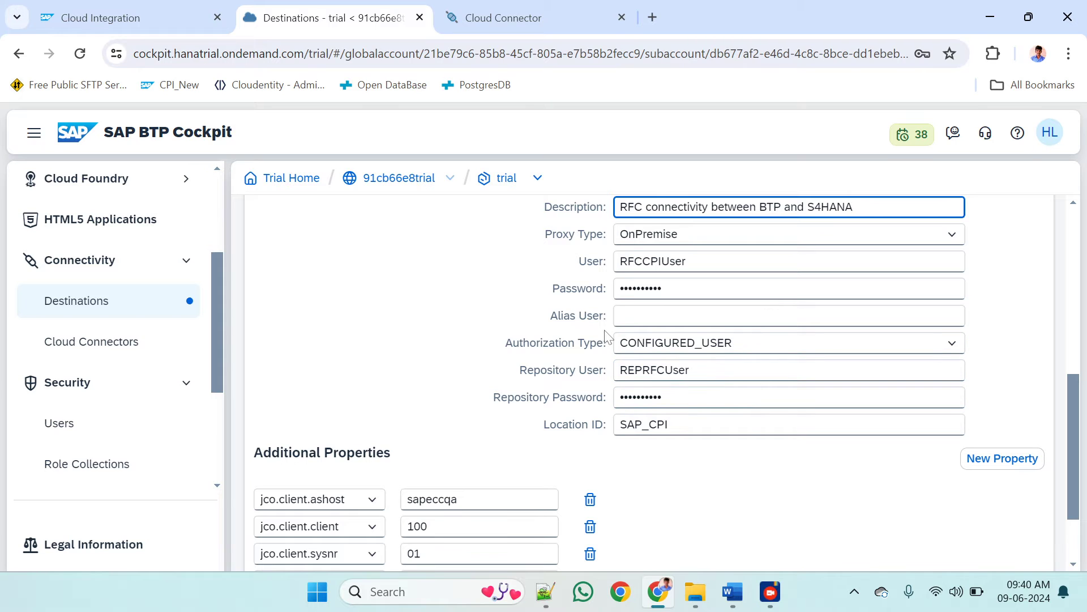
scroll(434, 312, down, 1)
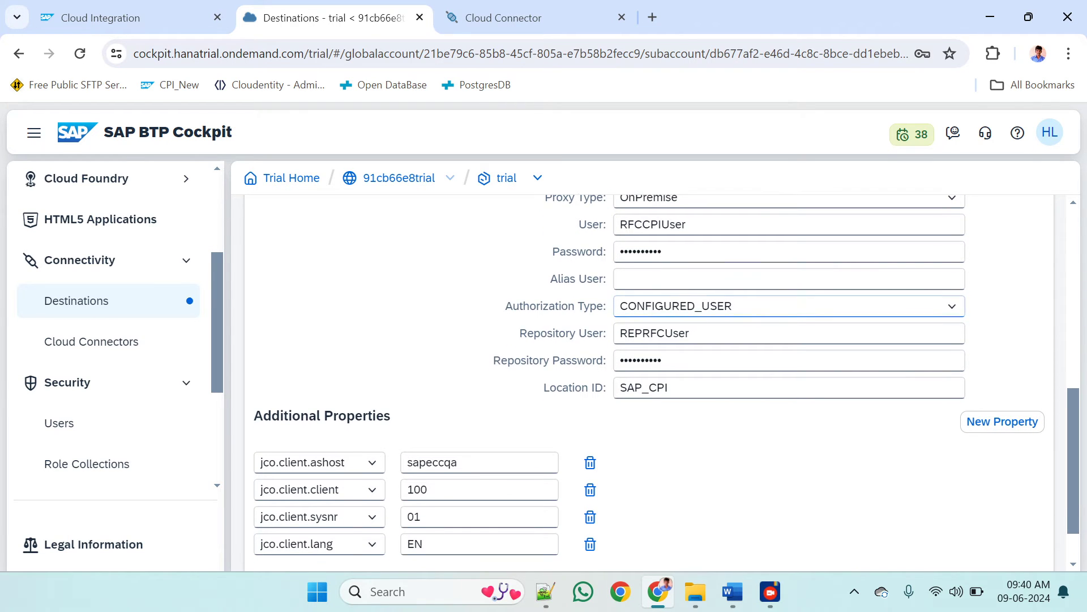
scroll(482, 371, down, 1)
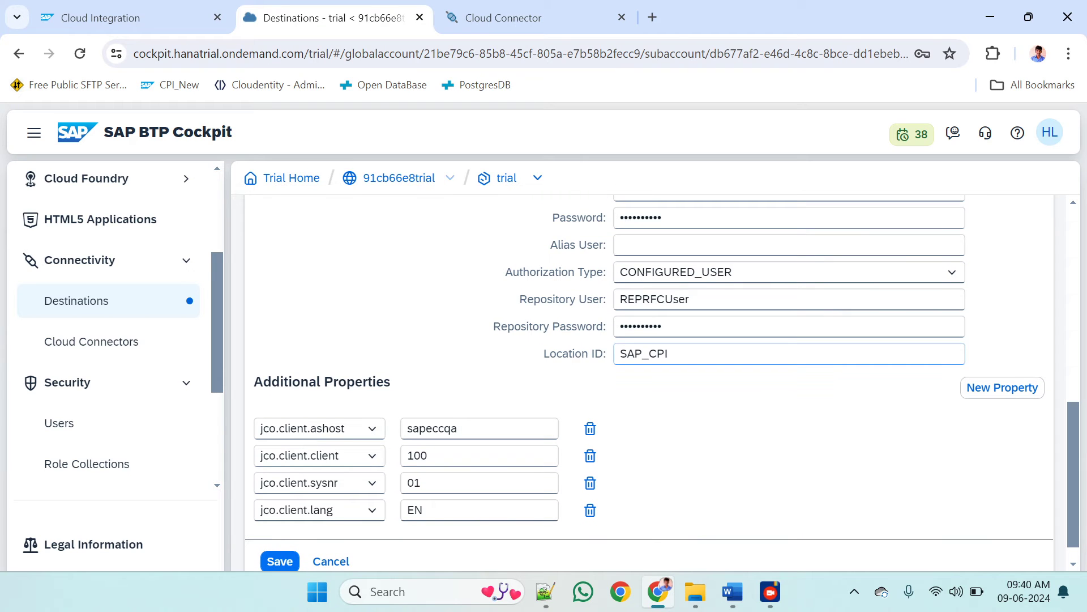
Recheck the SAP_CPI location ID, glance at the mapping in Cloud Connector, and save the RFC destination in BTP Cockpit
double_click(644, 353)
click(487, 18)
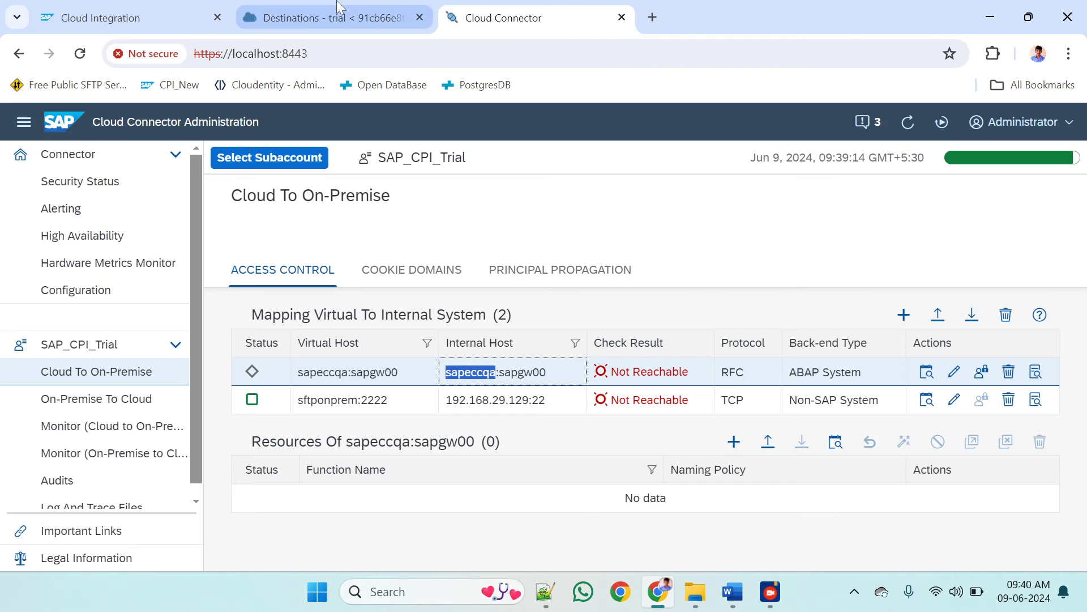
click(340, 8)
scroll(478, 311, down, 1)
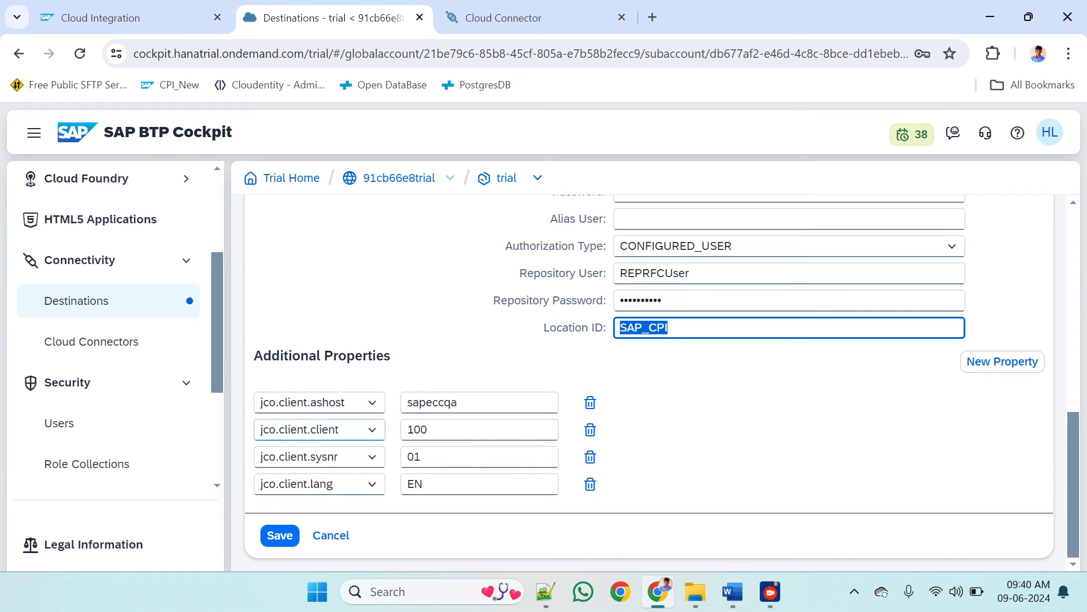
click(288, 536)
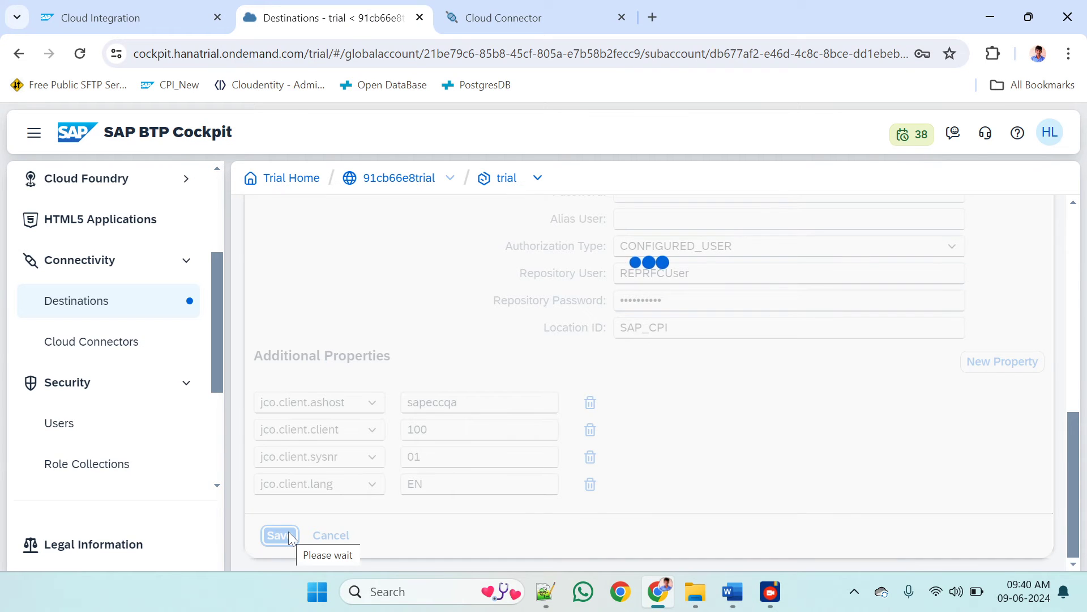
Review the saved RFCDestination configuration and check its connection
scroll(289, 538, down, 4)
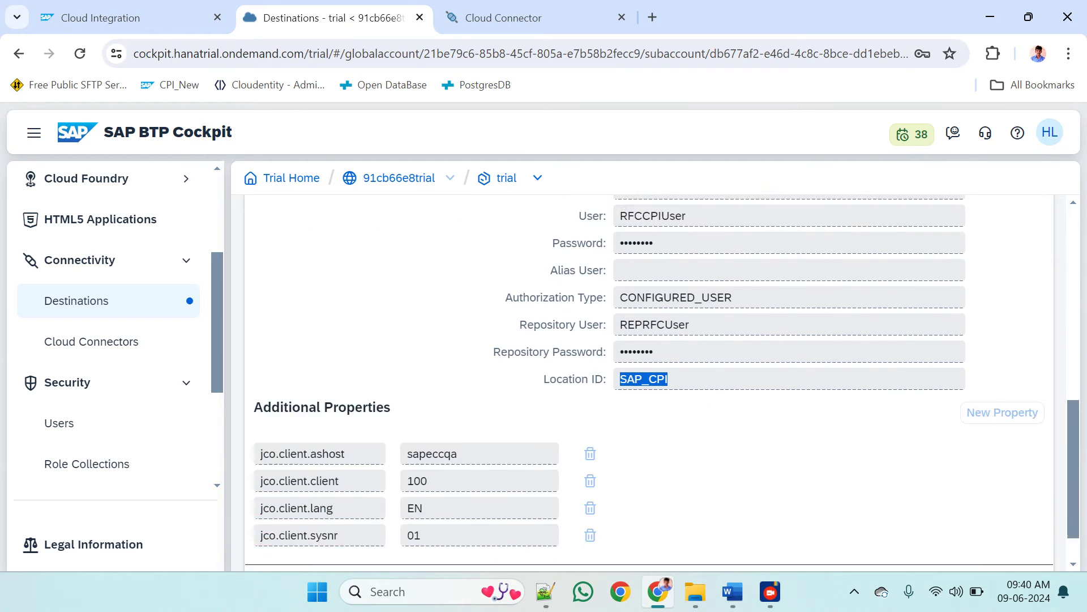
scroll(749, 396, up, 5)
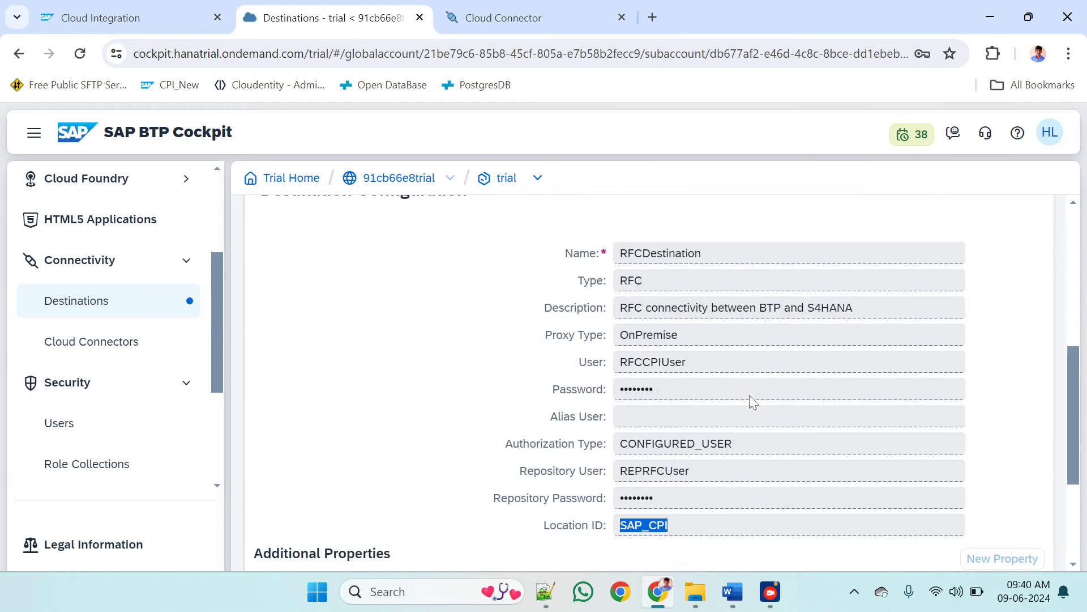
scroll(750, 397, down, 4)
click(749, 396)
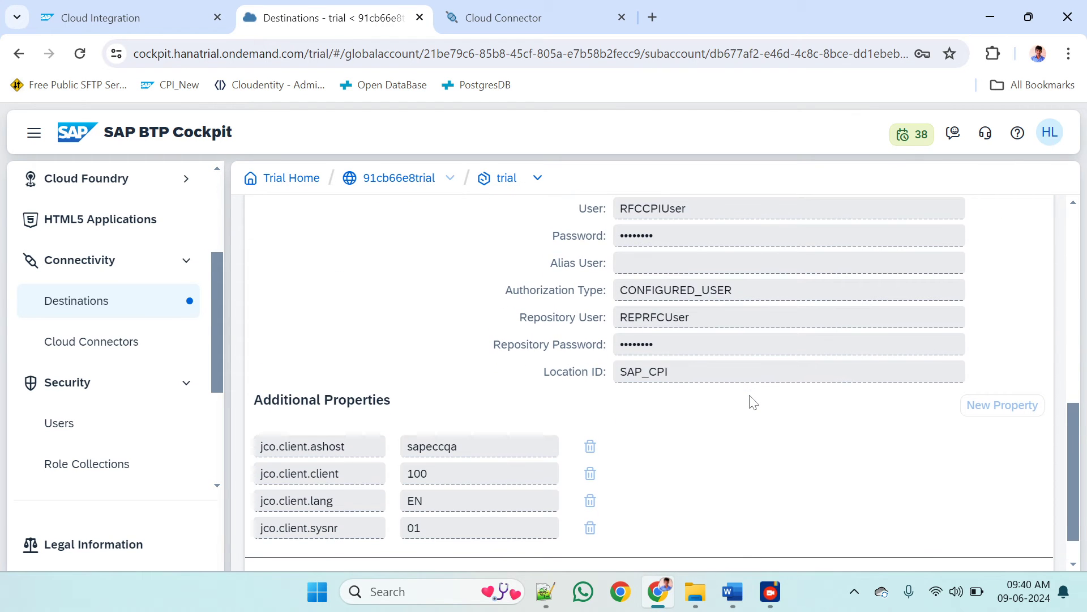
scroll(753, 401, down, 1)
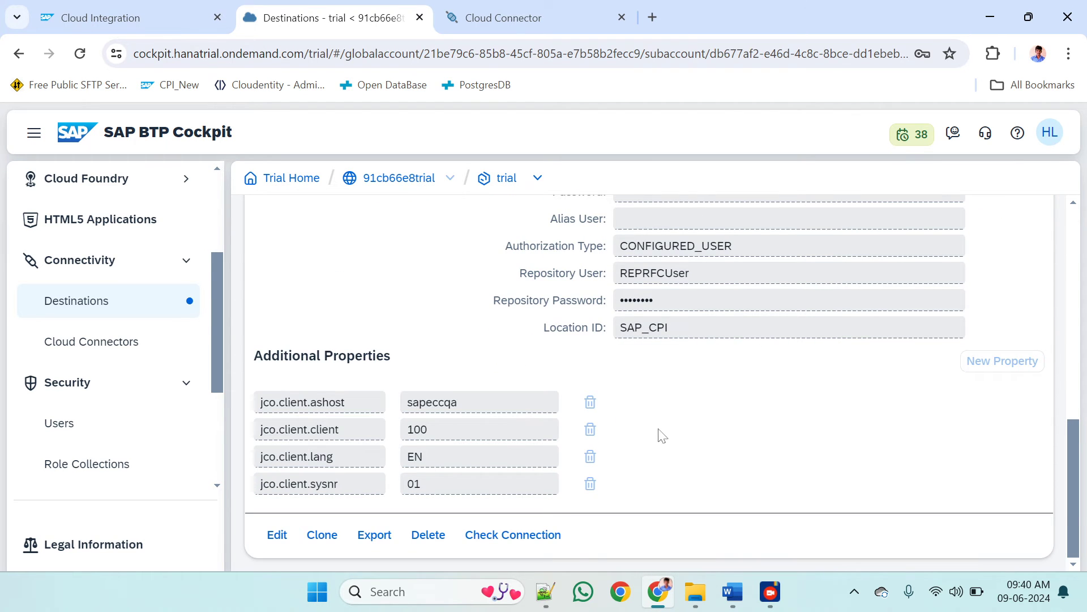
click(503, 538)
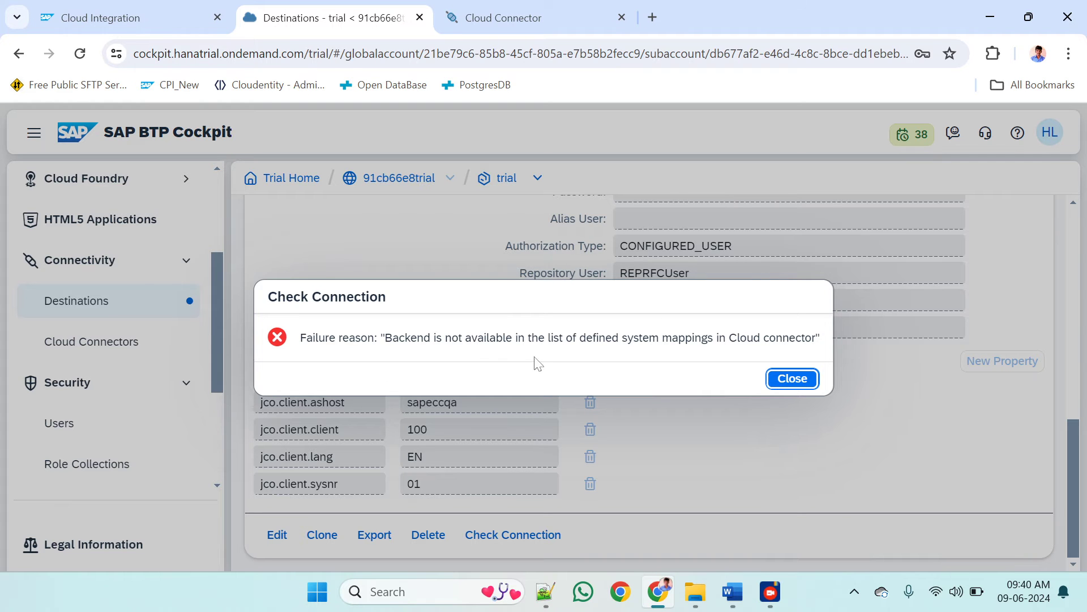
Compare the connection check with the example in the Word document RFC Config in CPI.docx, then return to BTP Cockpit and dismiss the check result
mouse_move(732, 591)
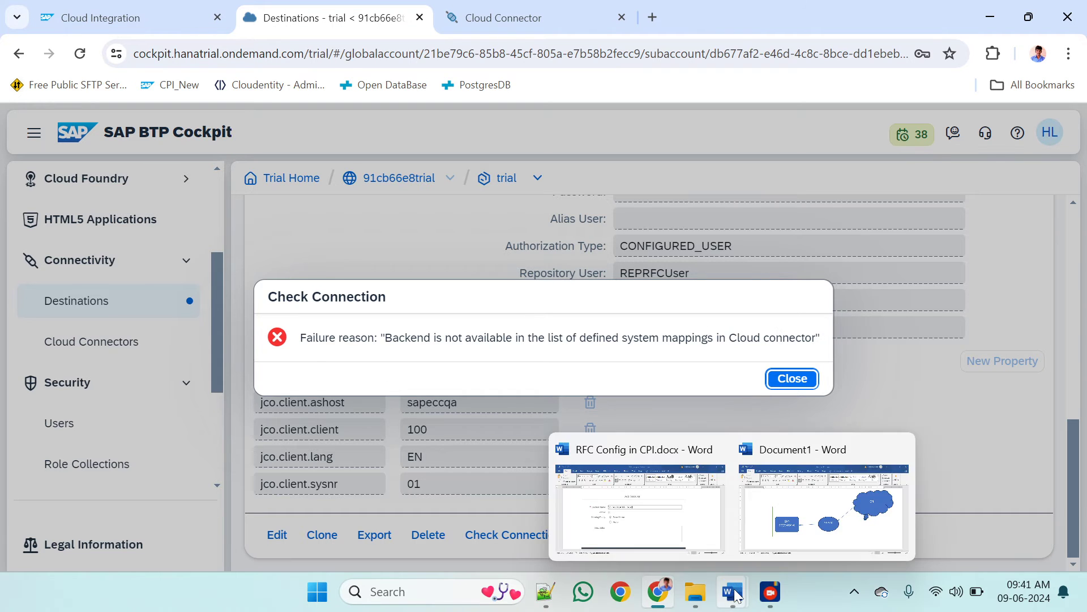
click(670, 539)
scroll(537, 406, down, 10)
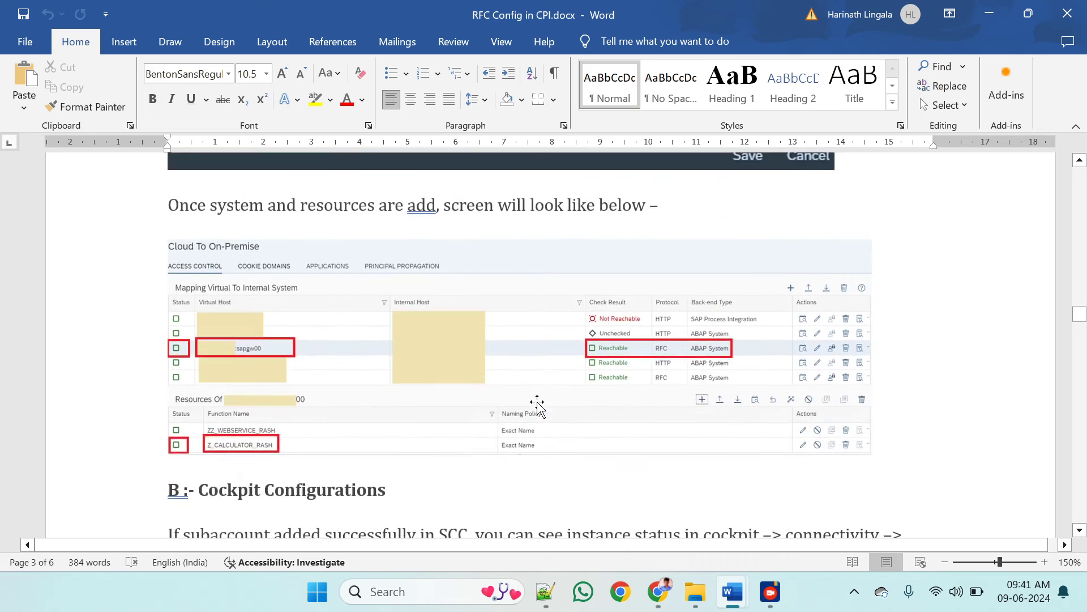
scroll(537, 405, down, 20)
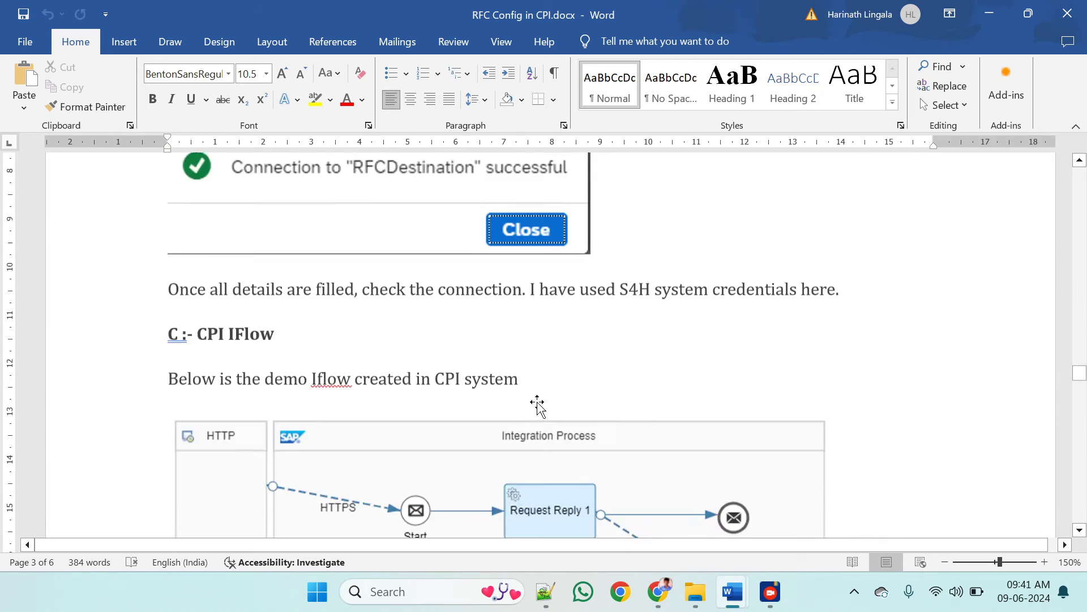
scroll(537, 405, up, 10)
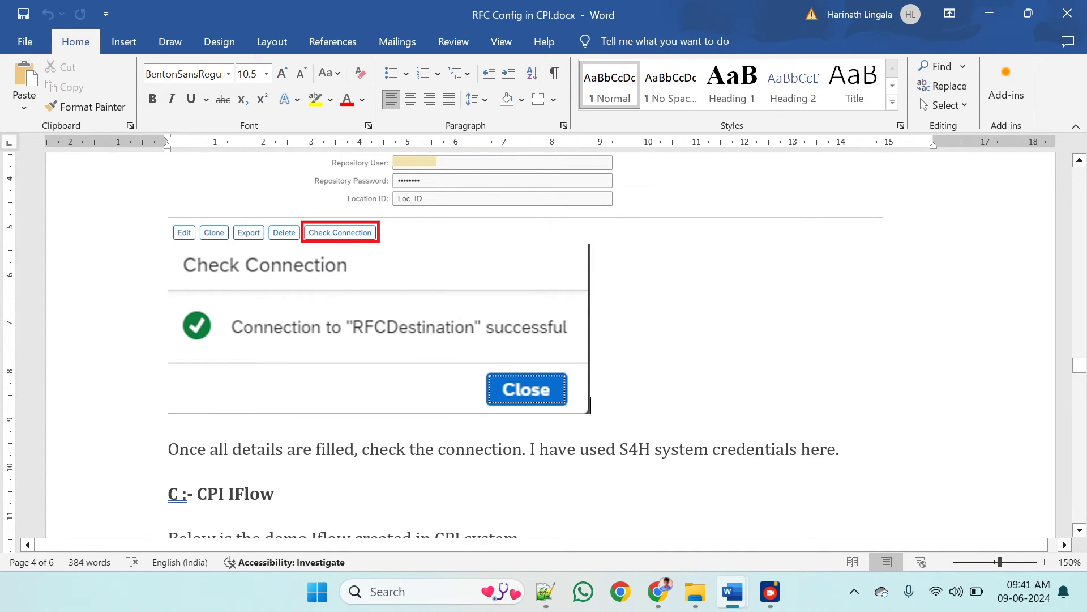
key(alt+Tab)
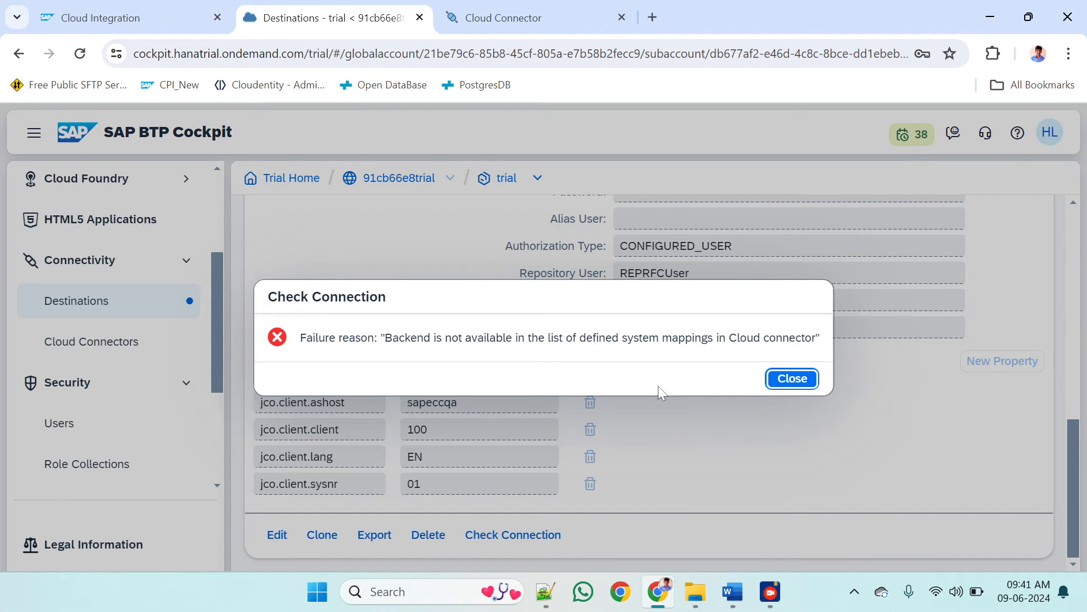
click(795, 380)
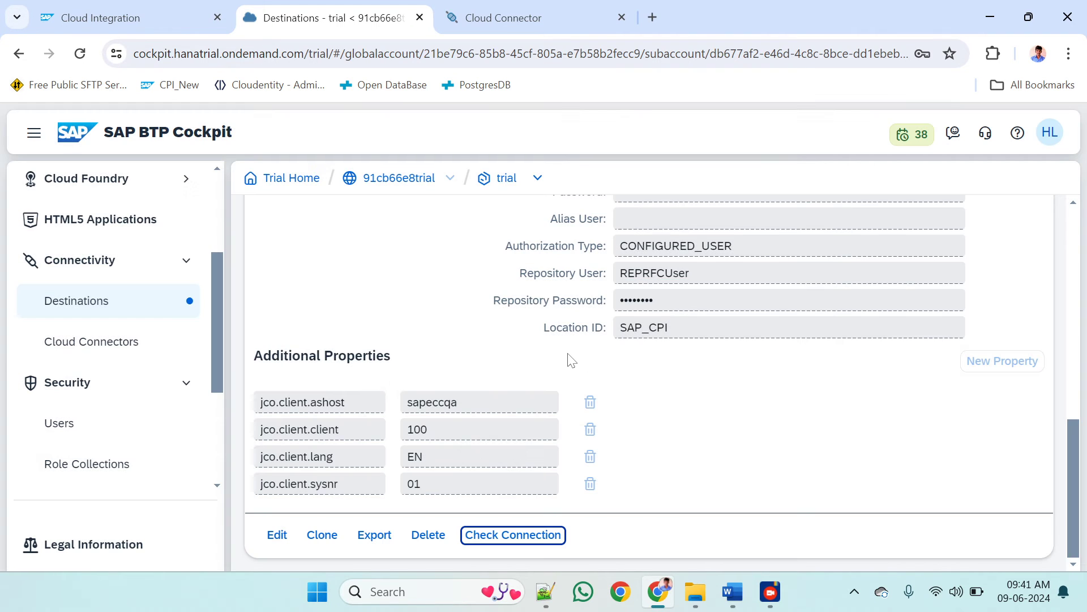
Review RFCDestination's fields and additional properties against the CPI, SAP CC and SAP ECC/S4HANA landscape diagram in Word
scroll(566, 360, up, 5)
scroll(563, 362, down, 3)
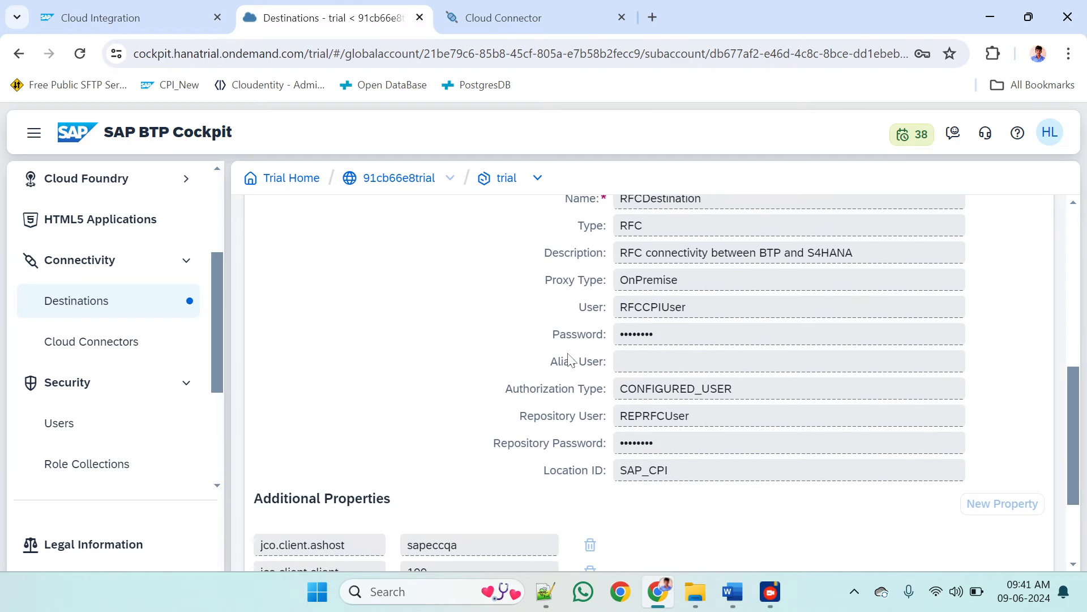
key(alt+Tab)
key(alt+Tab)
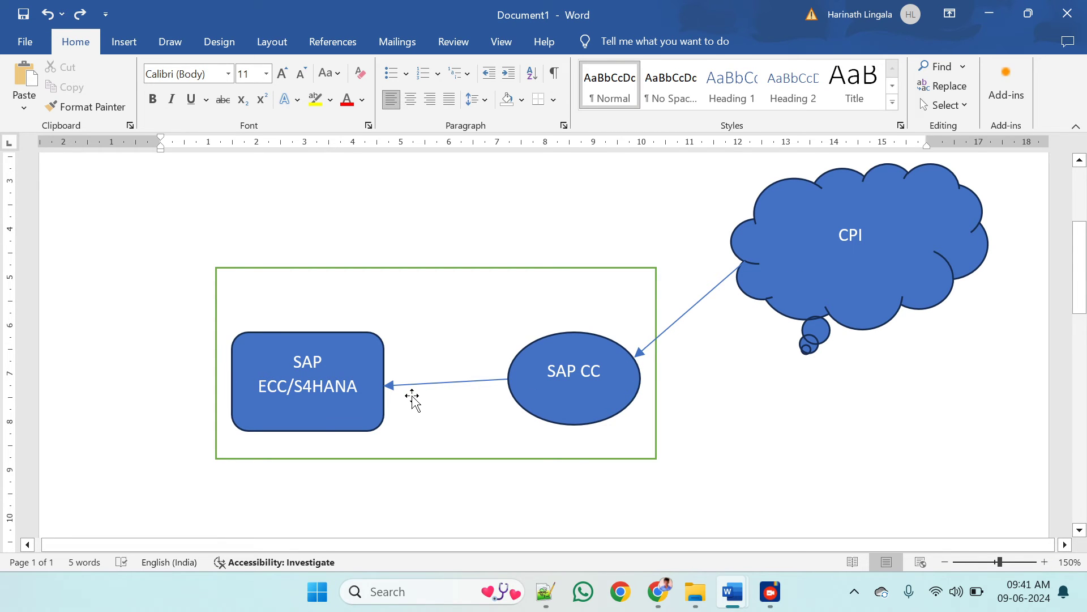
key(alt+Tab)
scroll(416, 402, down, 2)
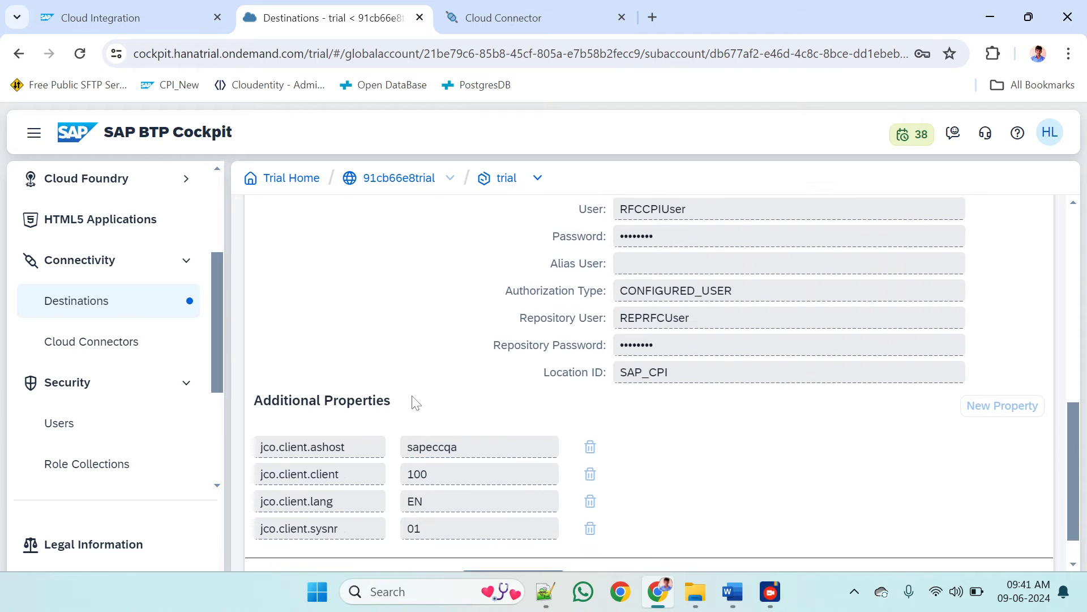
scroll(413, 401, up, 3)
scroll(413, 401, down, 4)
scroll(415, 403, up, 5)
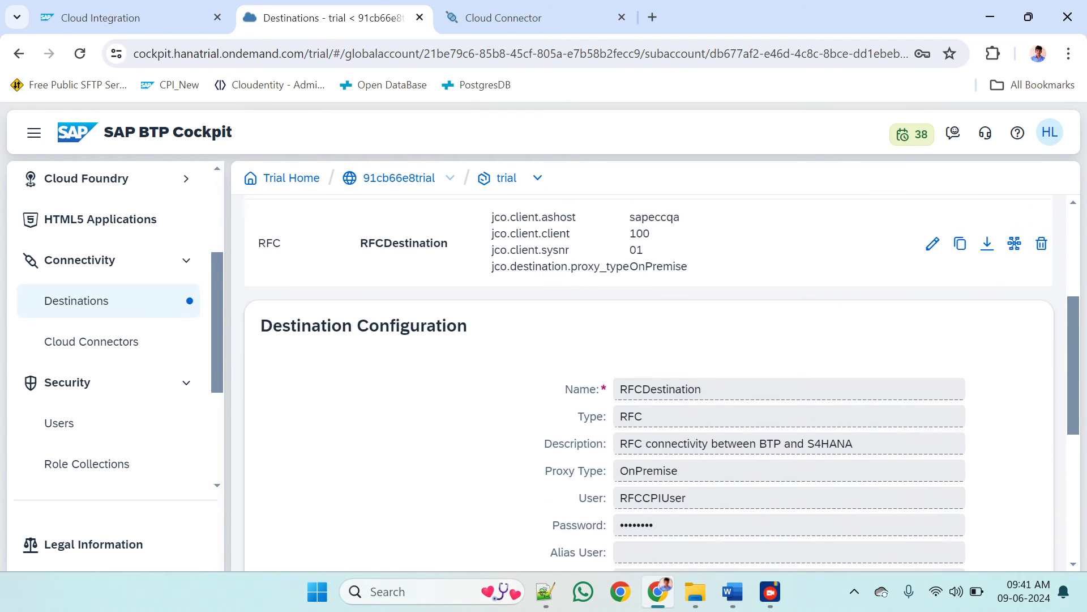
scroll(417, 402, down, 3)
scroll(416, 402, down, 4)
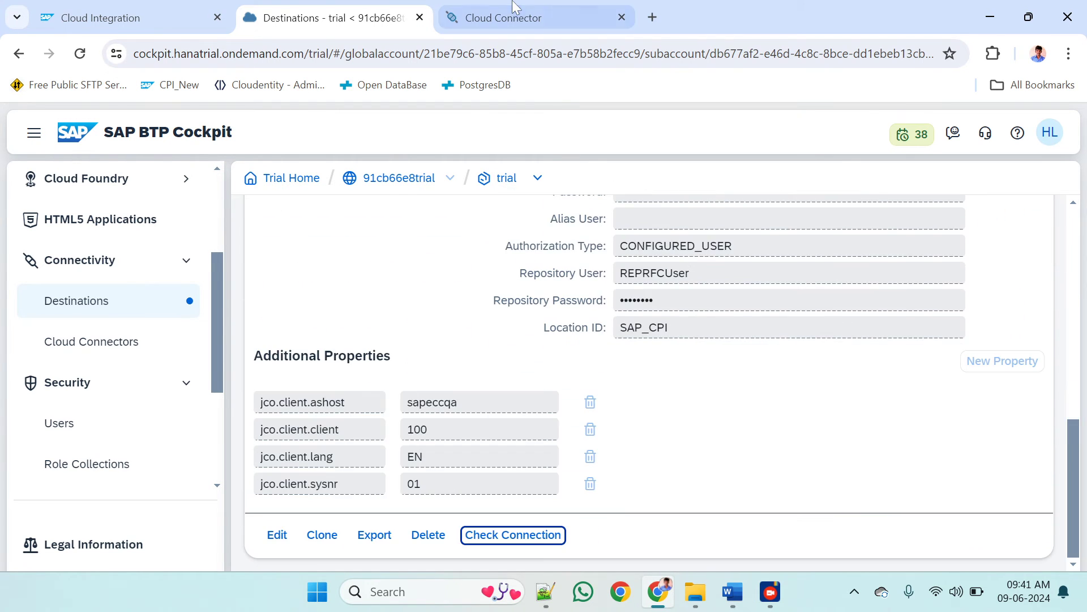
In Cloud Connector, add ZGET_ORDER_LIST, copied from the Notepad++ notes, as an active exact-name function resource of the sapeccqa:sapgw00 mapping
click(513, 17)
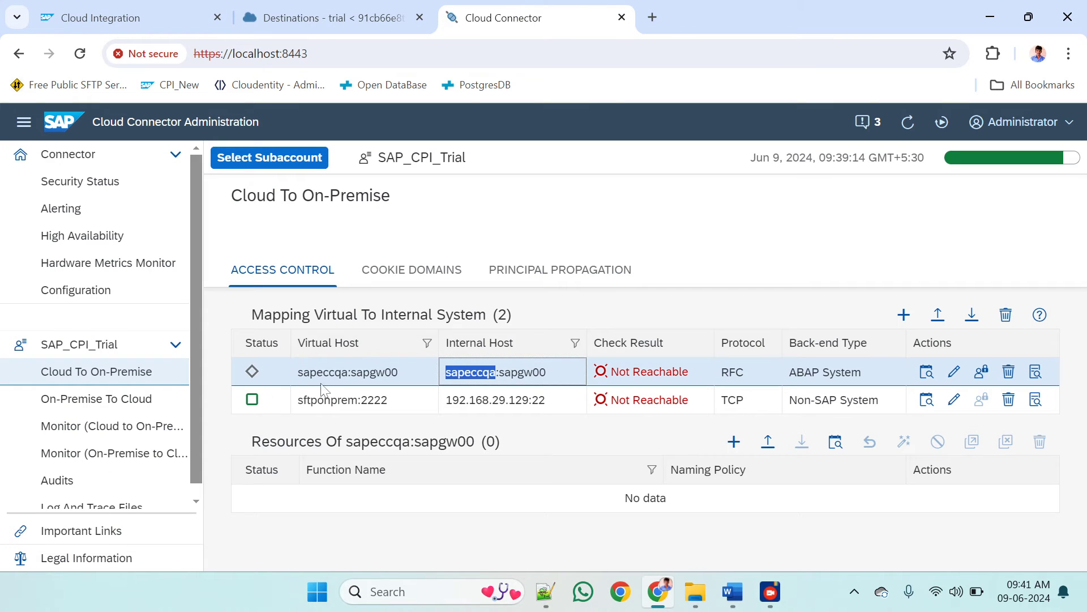
click(734, 442)
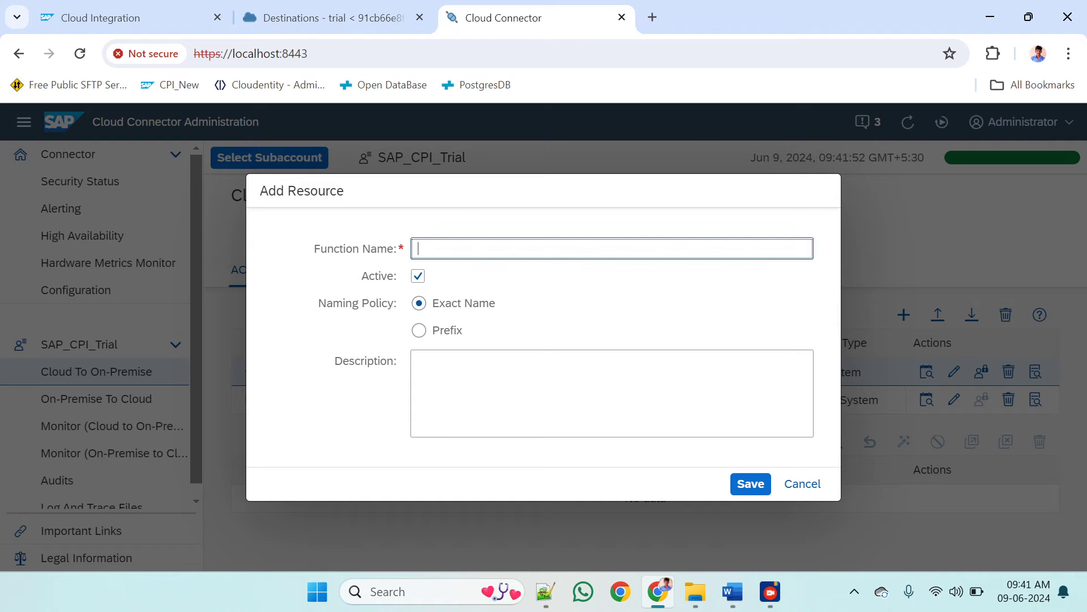
key(alt+Tab)
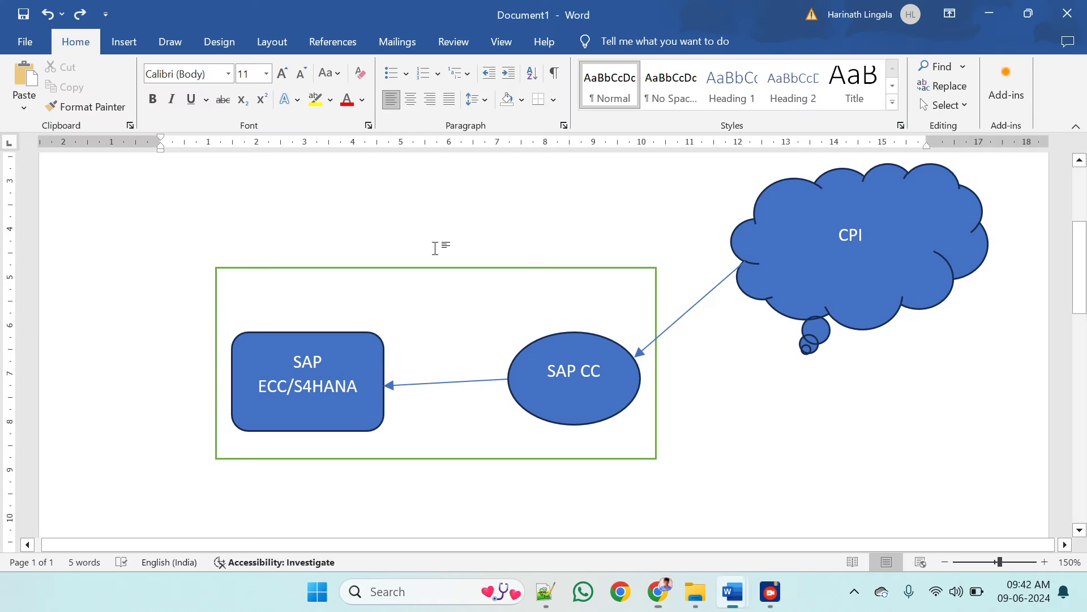
key(alt+Tab)
key(alt+Tab)
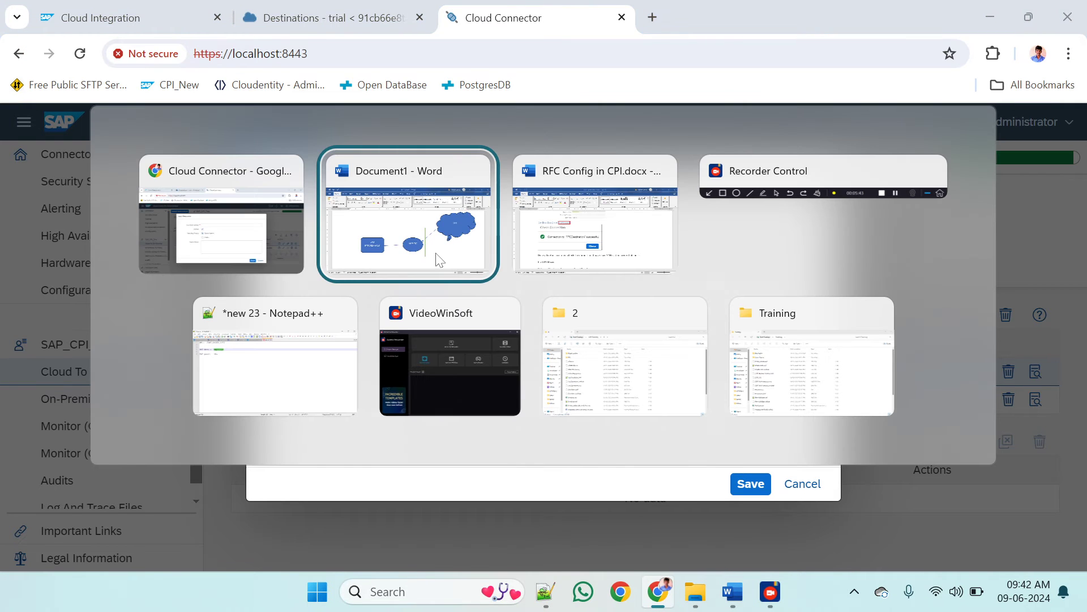
key(Tab)
key(Tab)
key(Tab)
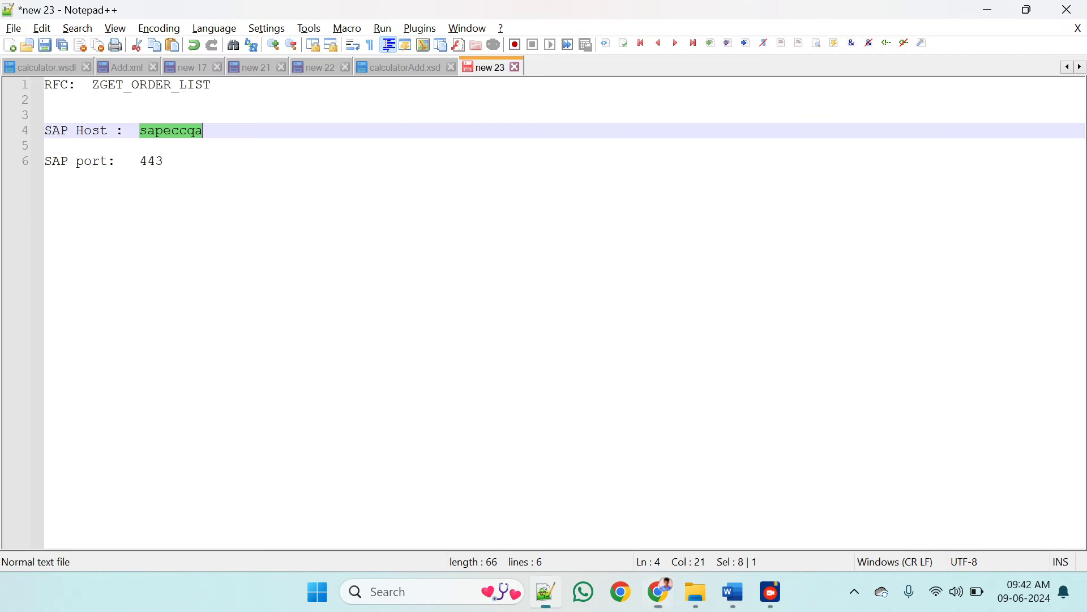
drag(212, 85, 93, 85)
key(ctrl+c)
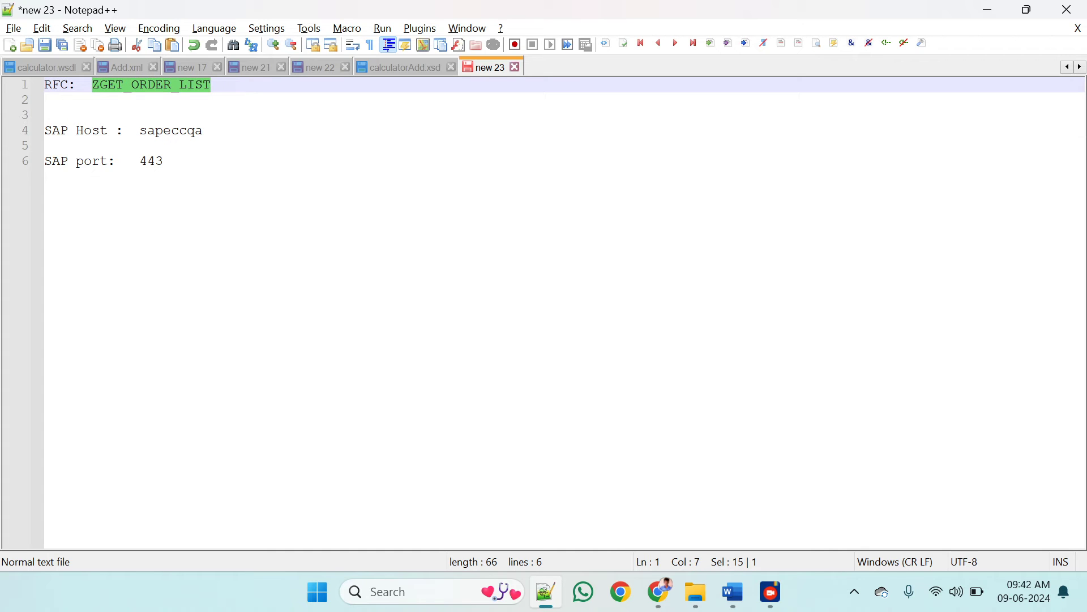
key(alt+Tab)
key(ctrl+v)
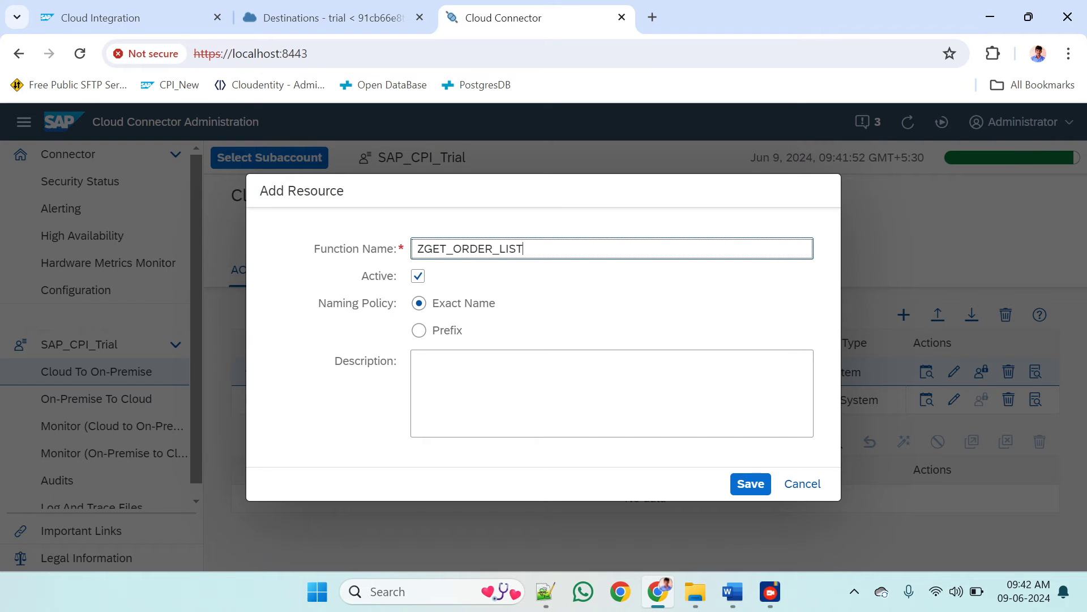
click(742, 484)
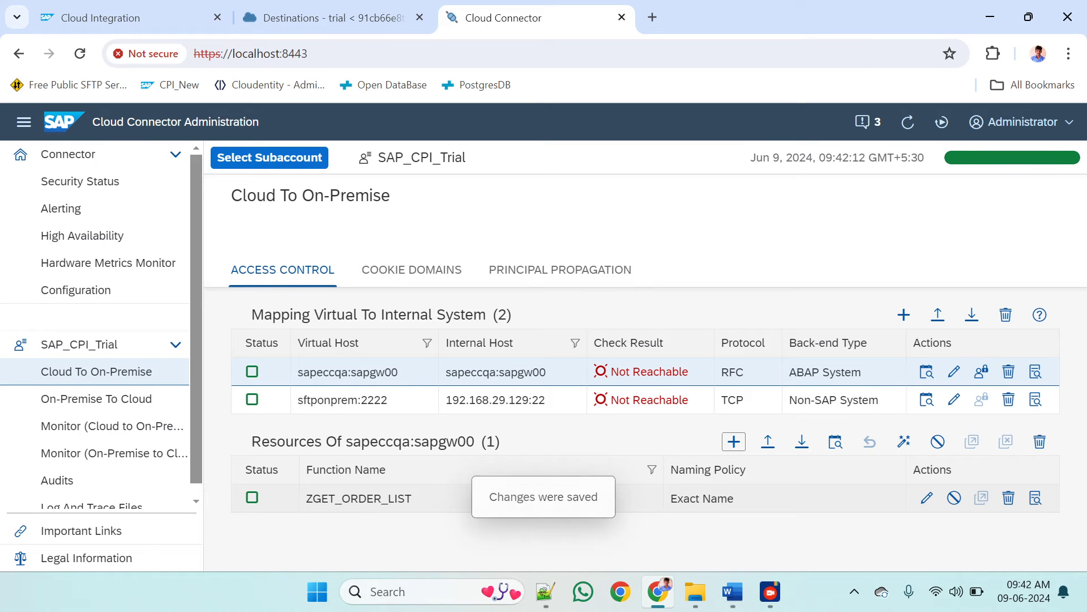
Review the ZGET_ORDER_LIST resource in Cloud Connector alongside the user and connection settings of RFCDestination in BTP Cockpit
click(374, 498)
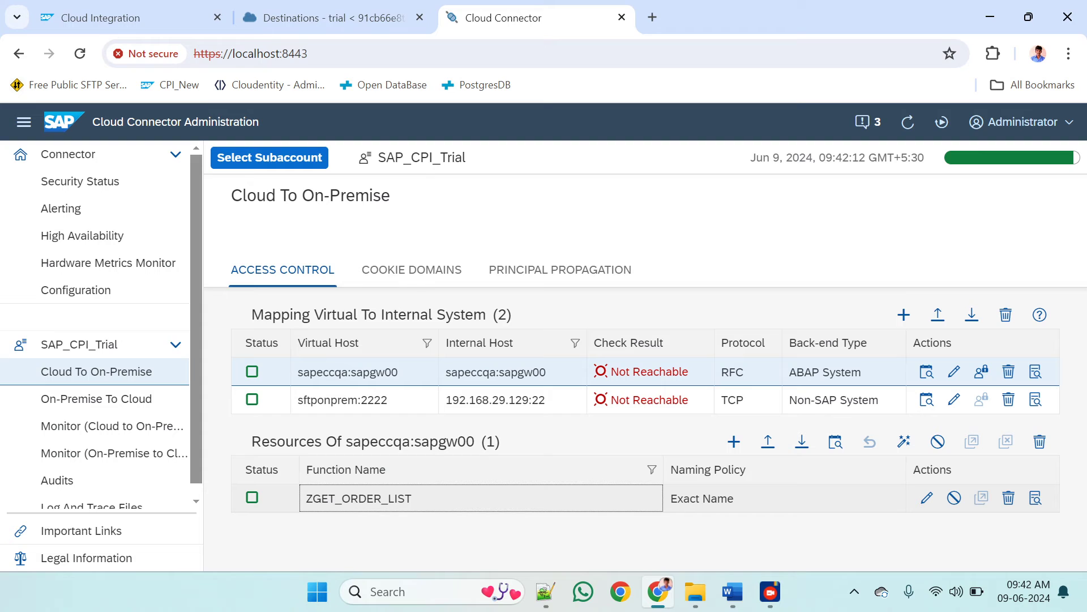
double_click(307, 504)
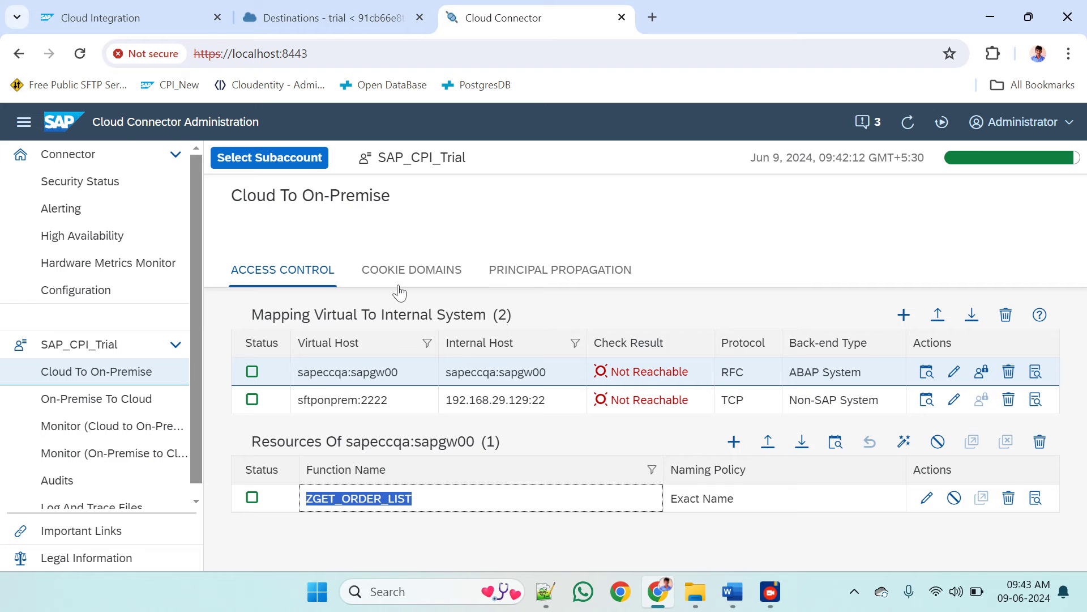
click(324, 13)
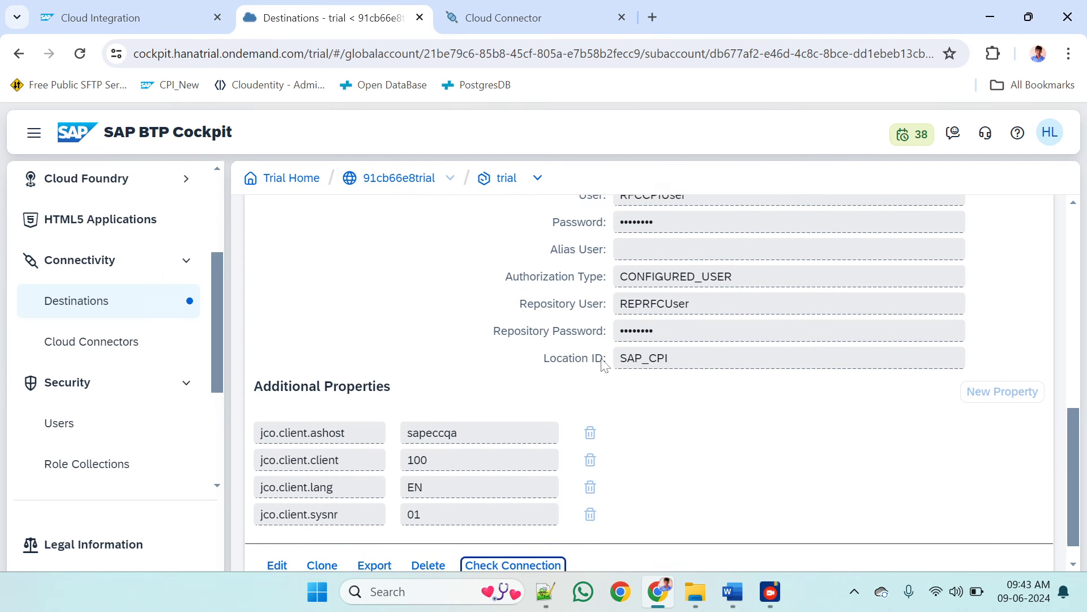
scroll(604, 366, up, 2)
scroll(604, 365, down, 2)
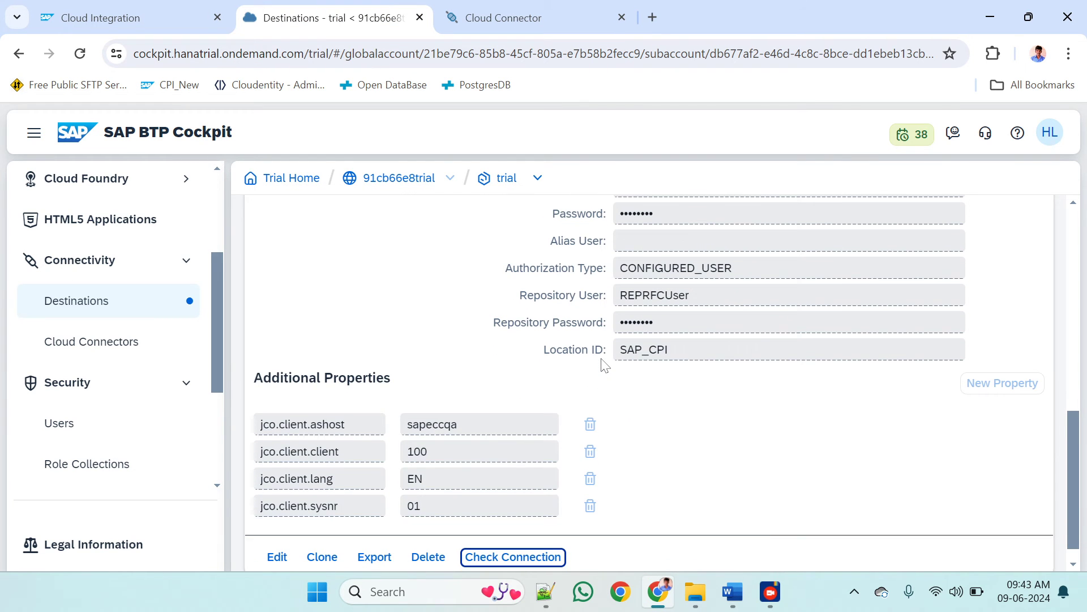
scroll(604, 365, up, 3)
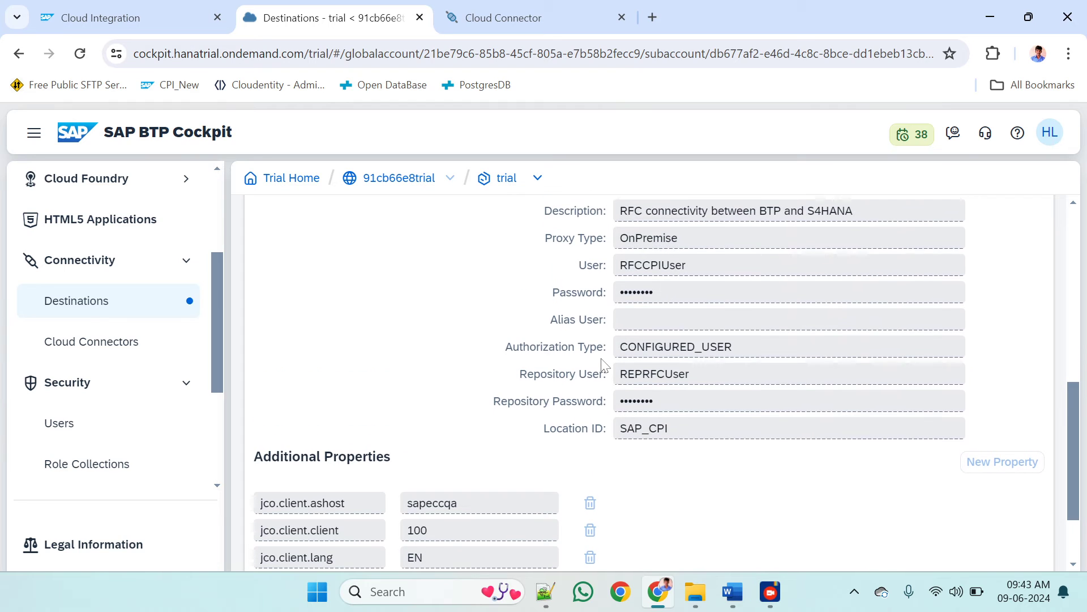
double_click(653, 270)
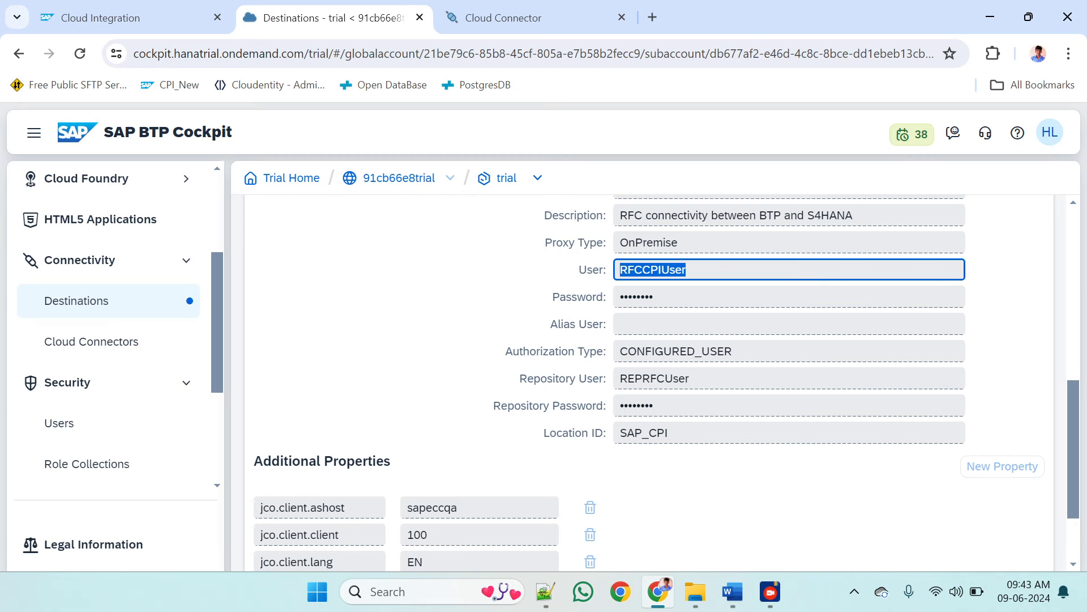
click(546, 6)
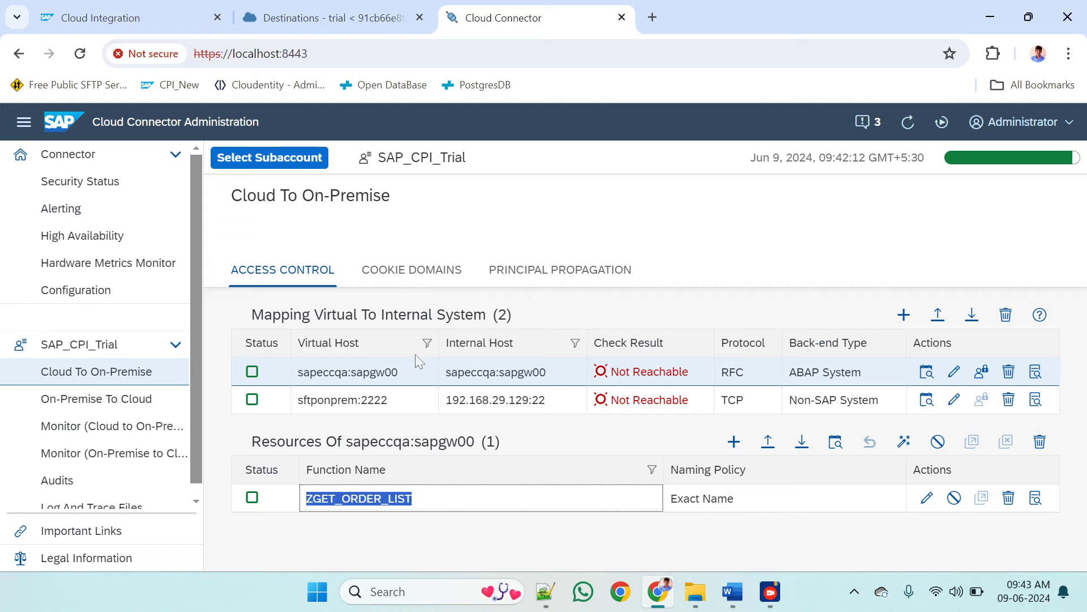
click(573, 478)
click(456, 504)
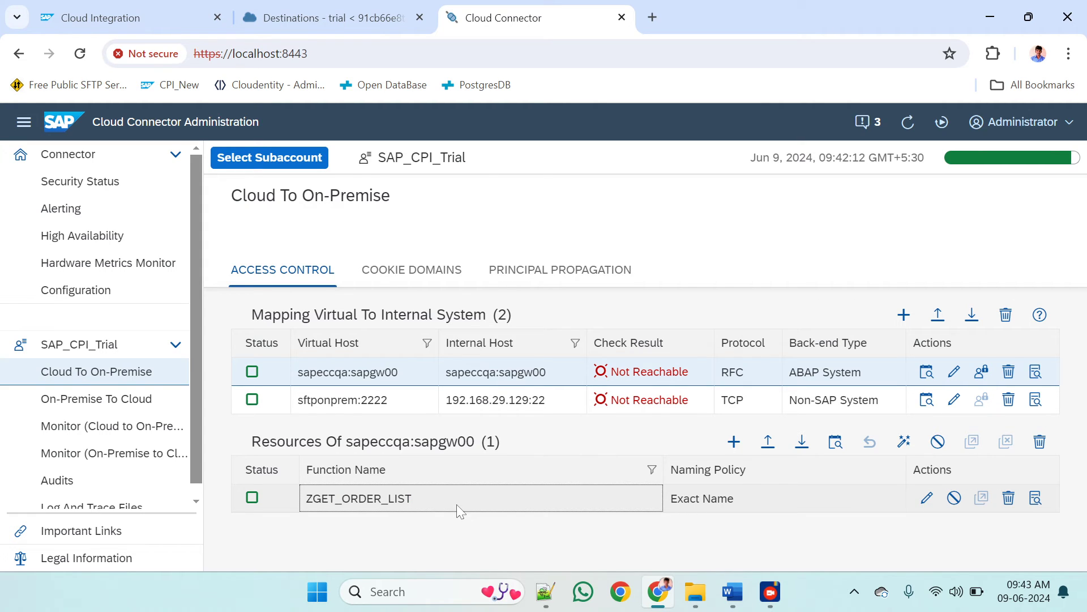
Switch to SAP Integration Suite and open the list of integration packages in the design area
click(176, 5)
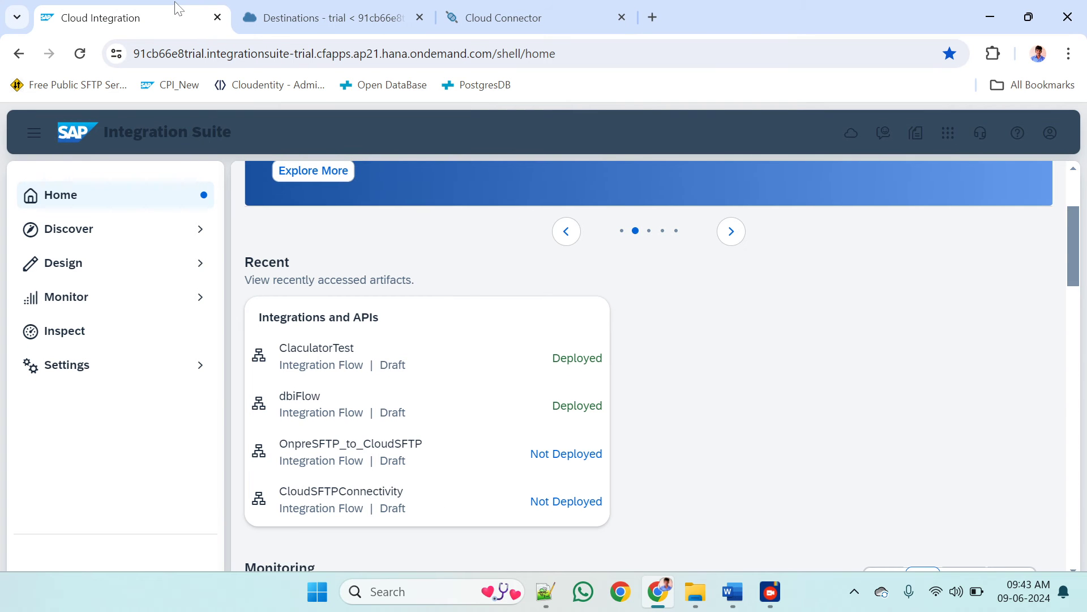
click(109, 276)
click(80, 294)
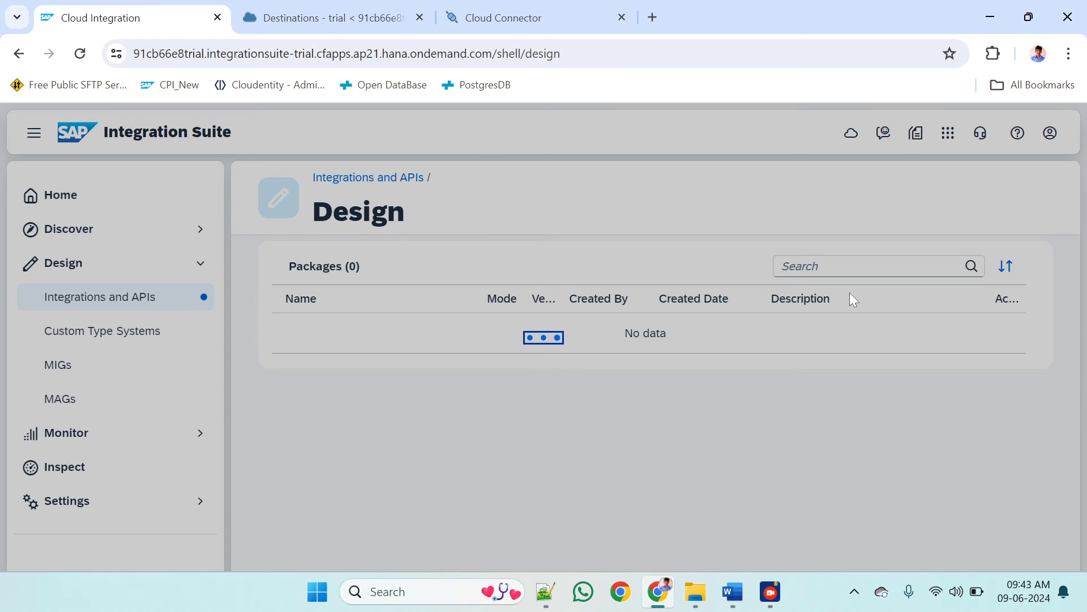
mouse_move(770, 592)
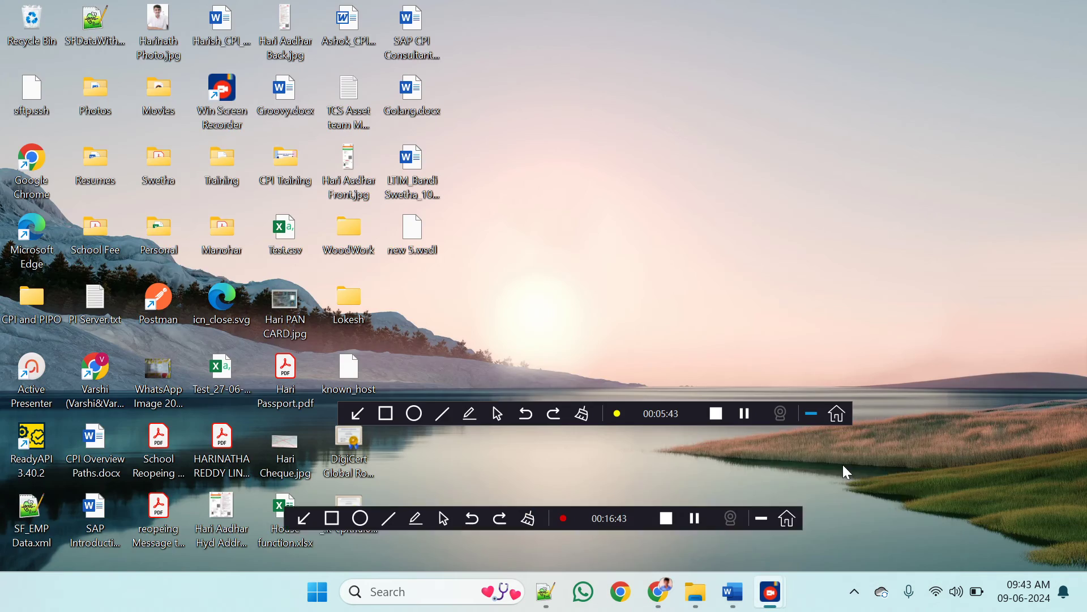
click(843, 466)
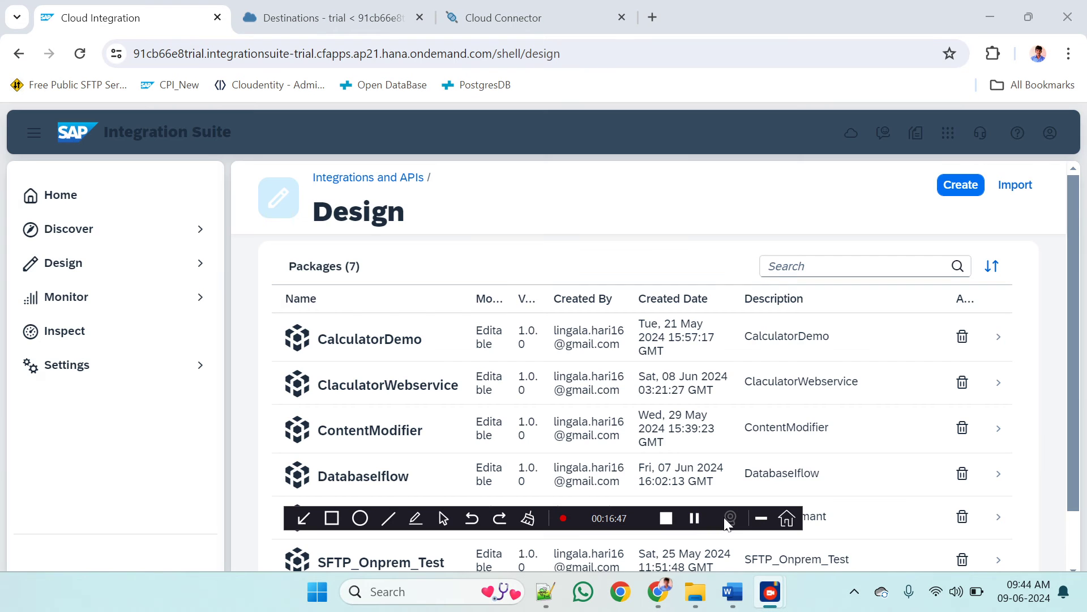
click(761, 518)
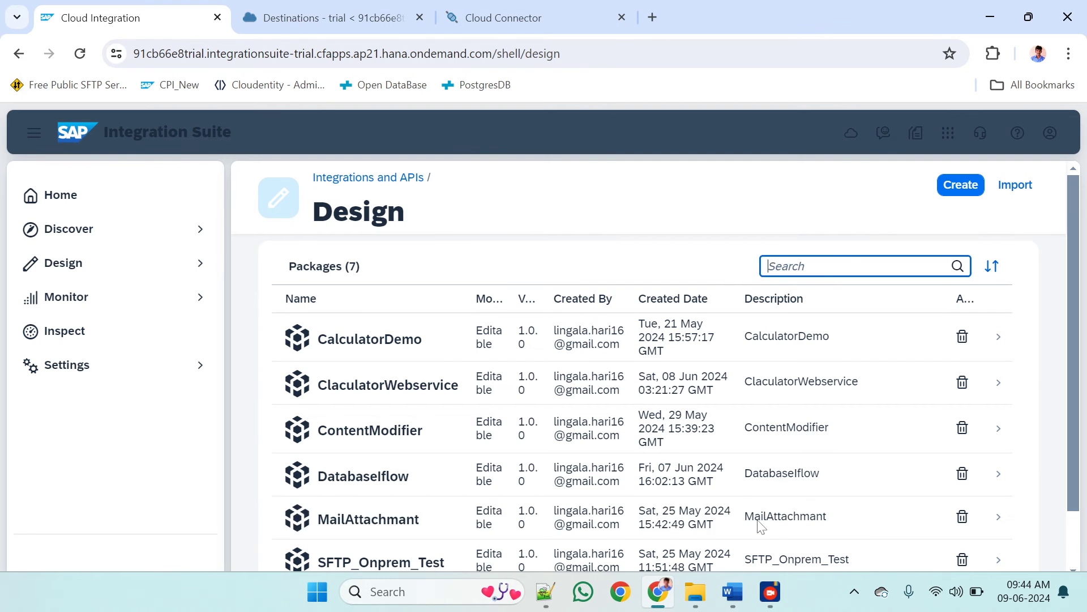
Create and save an integration package with RFCConnectivity as its name, technical name and short description
click(958, 185)
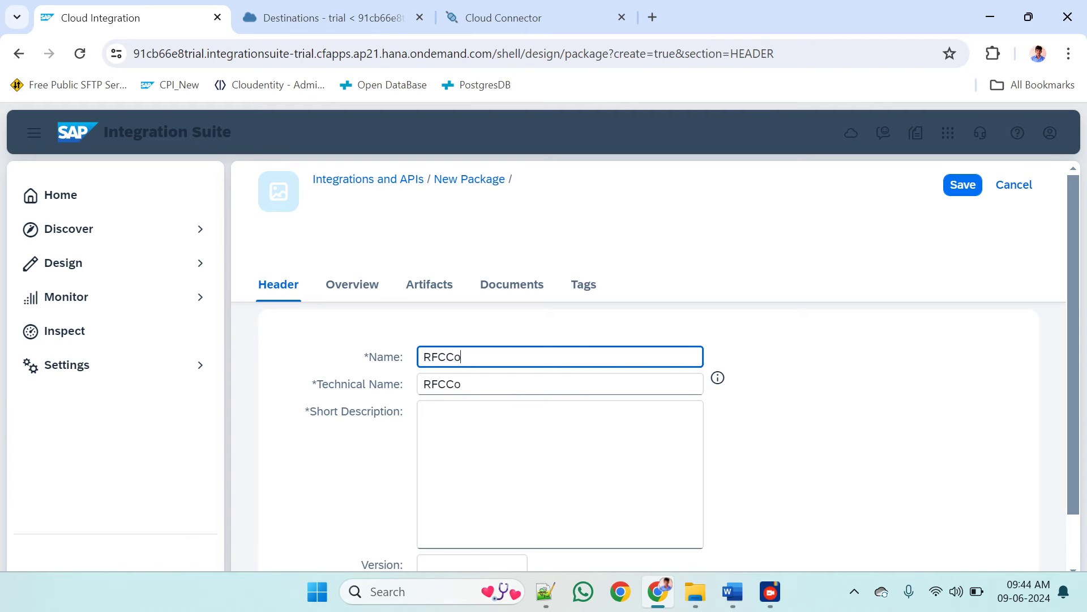
text(nnectivity)
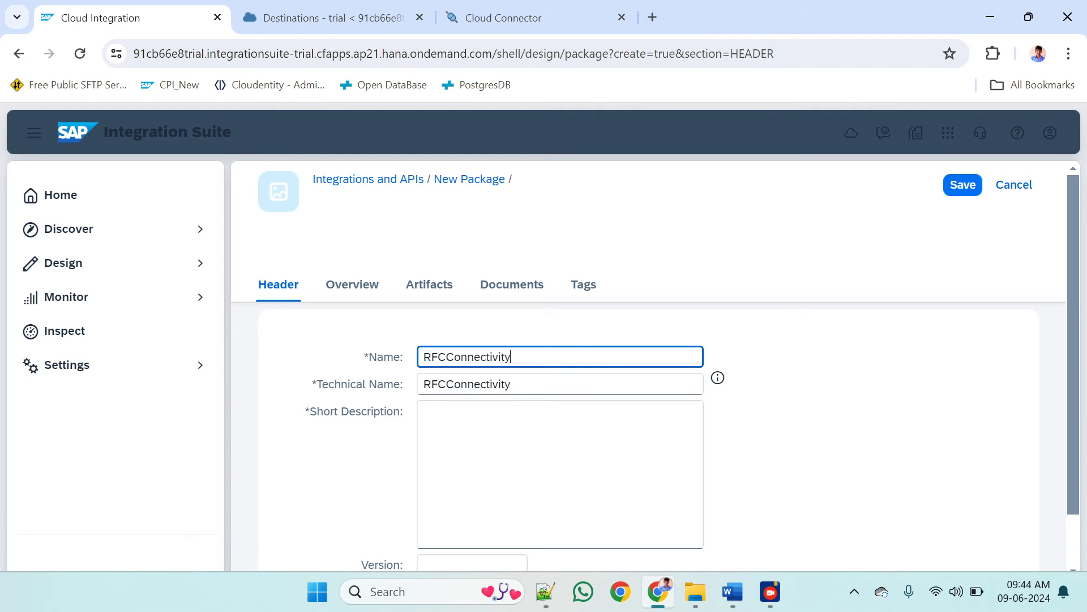
click(522, 383)
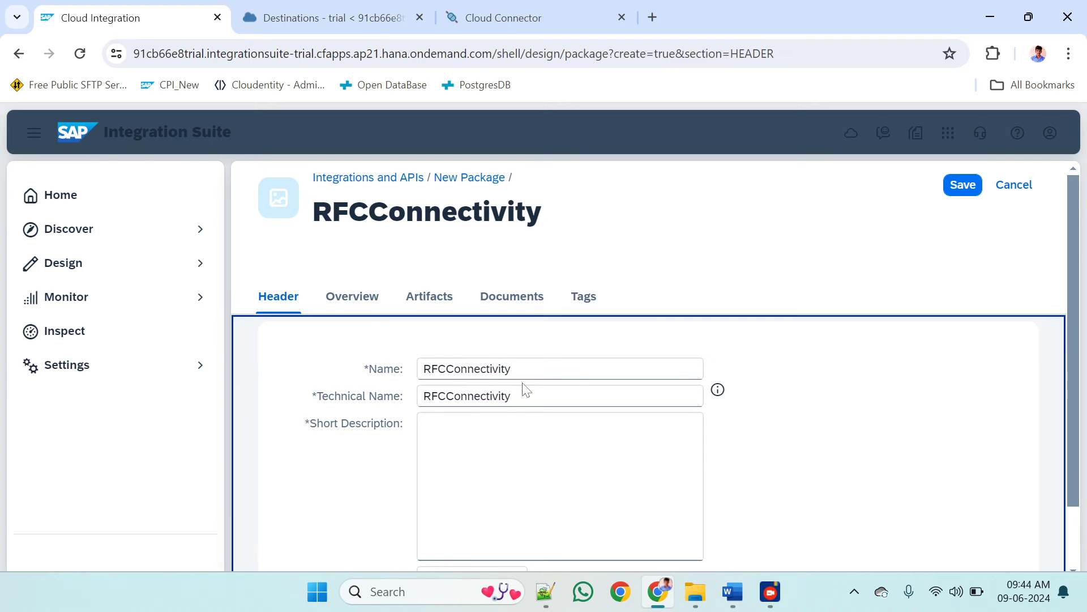
double_click(522, 395)
key(ctrl+c)
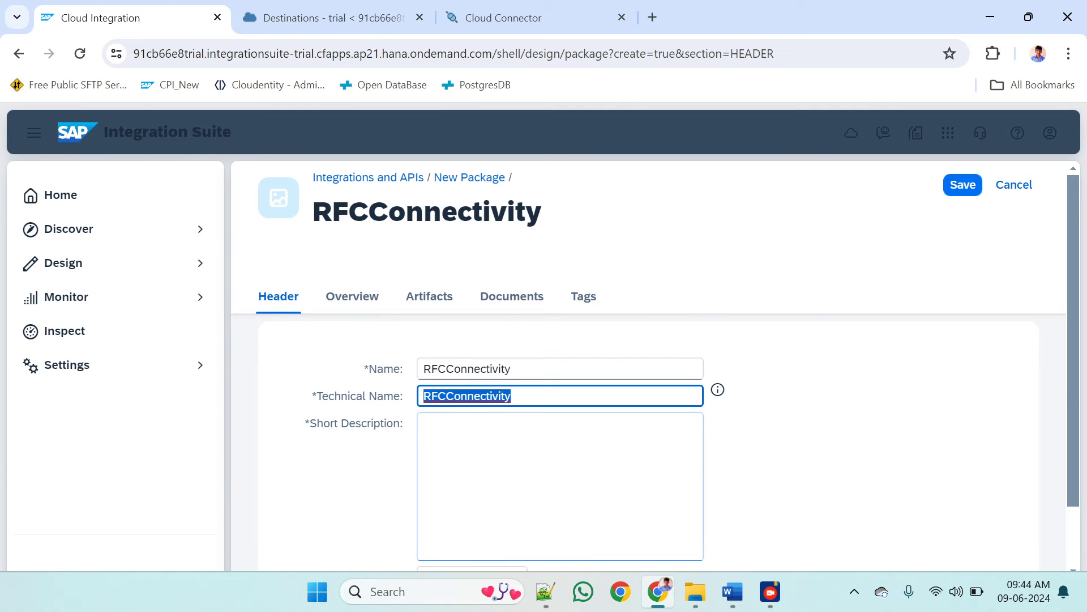
key(Tab)
key(ctrl+v)
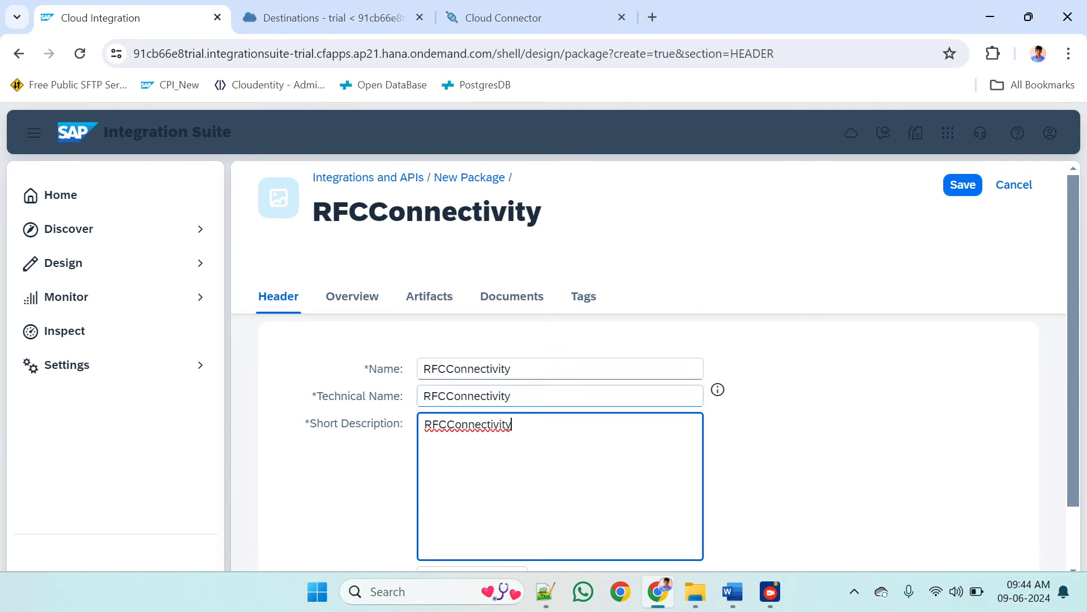
click(408, 297)
click(976, 184)
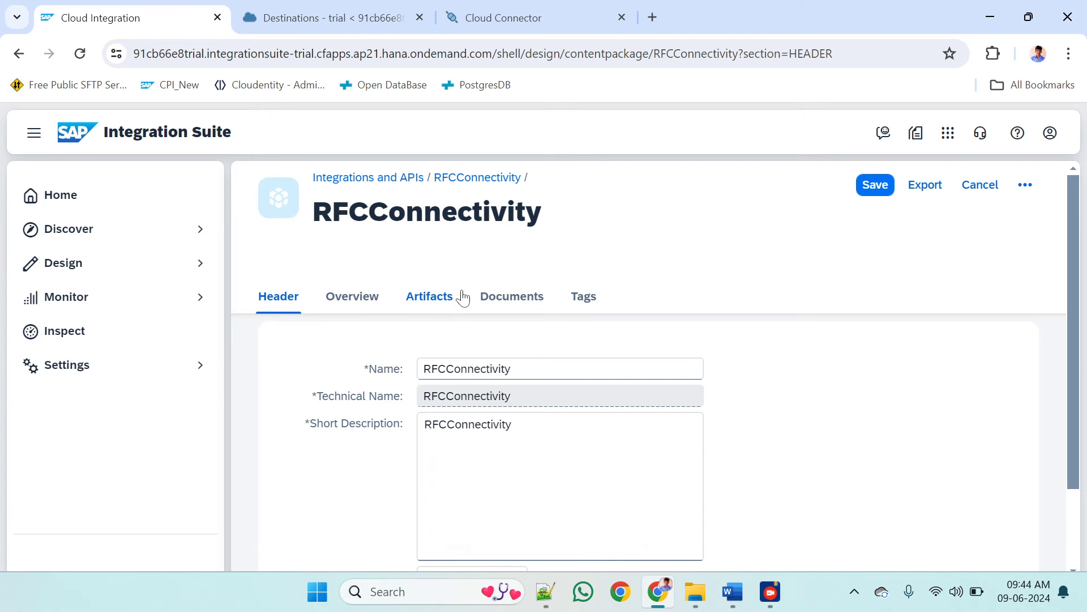
Add an integration flow artifact named RFCConnectiovity to the RFCConnectivity package, using the Cloud Integration runtime profile
click(431, 296)
click(571, 347)
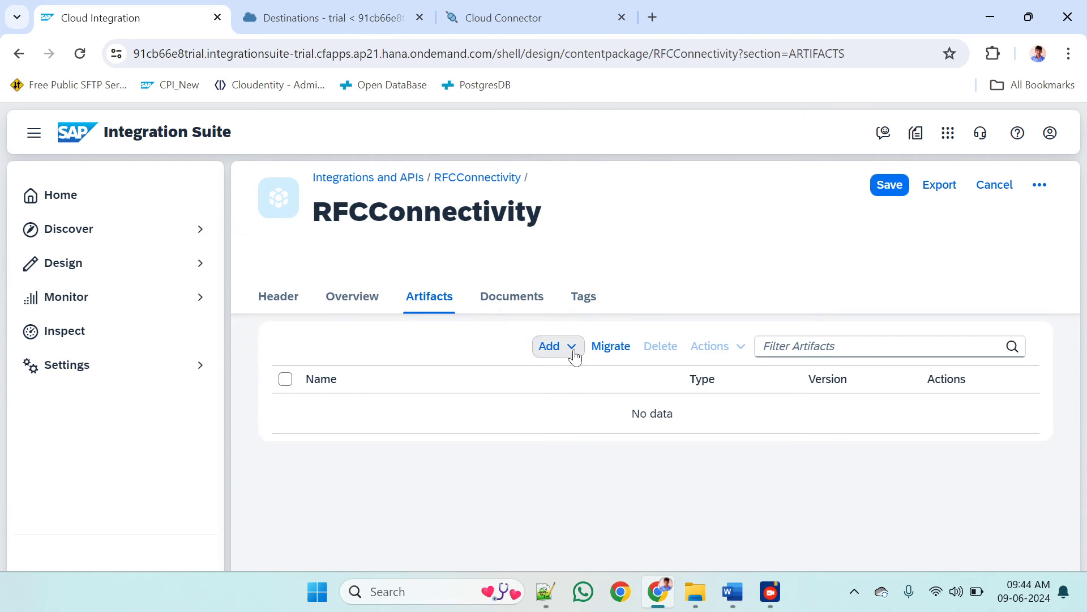
click(552, 120)
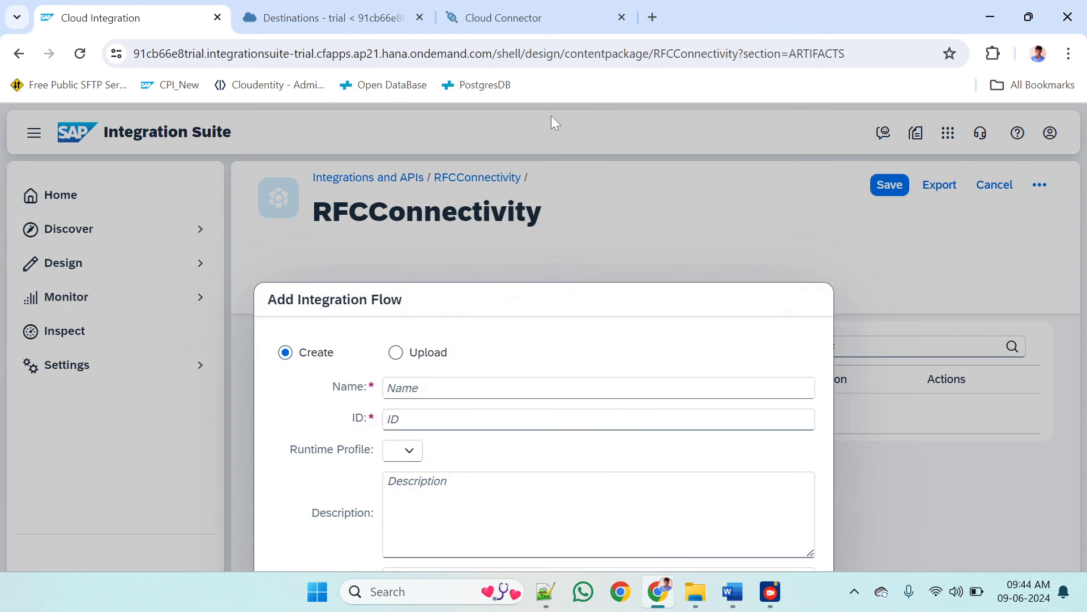
text(RF)
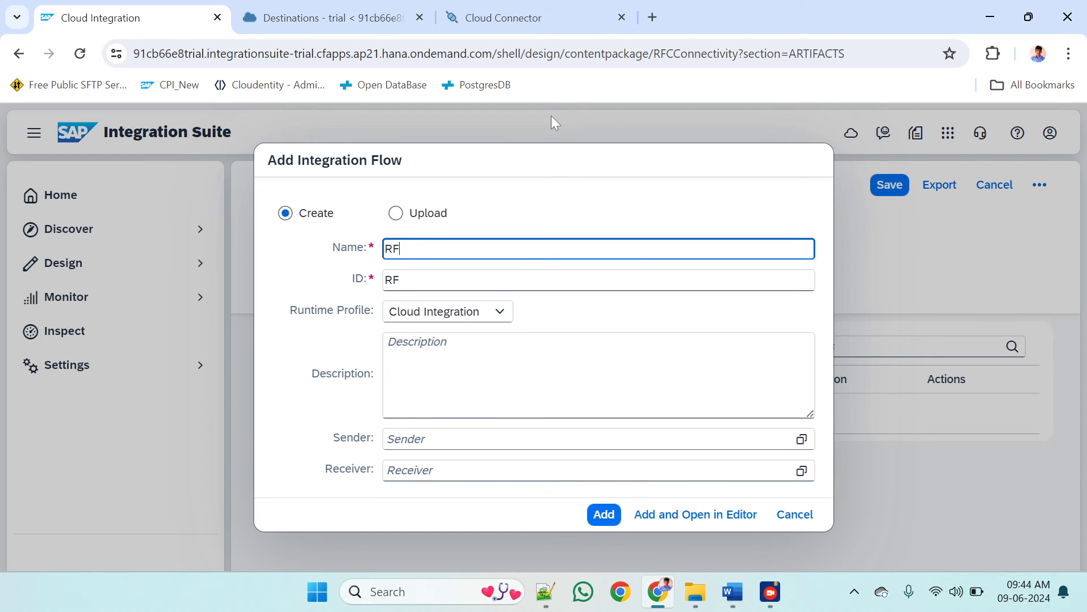
text(CConnectio)
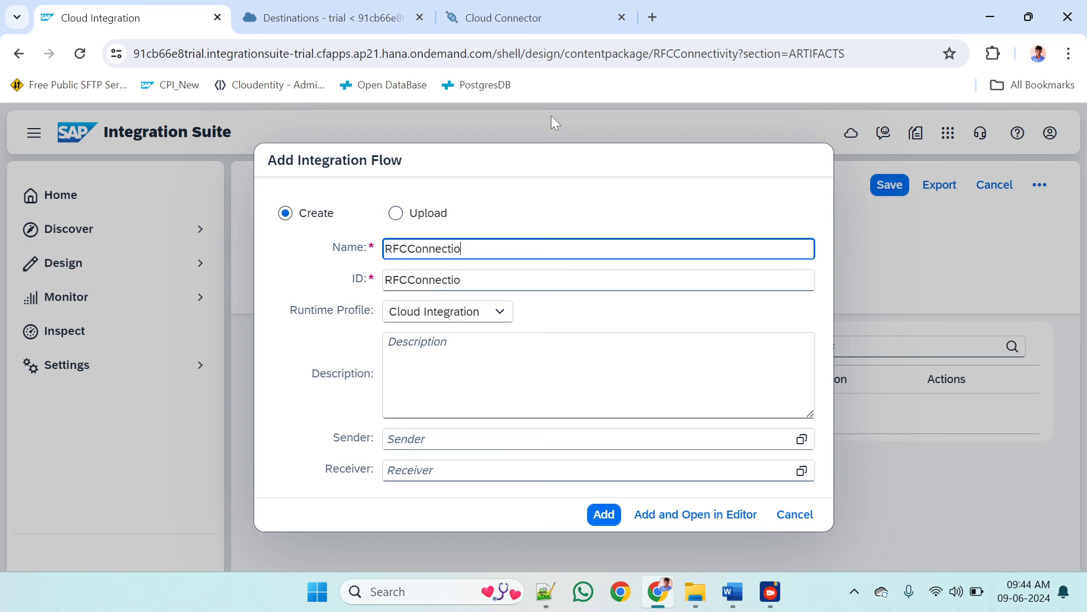
text(vity)
click(594, 513)
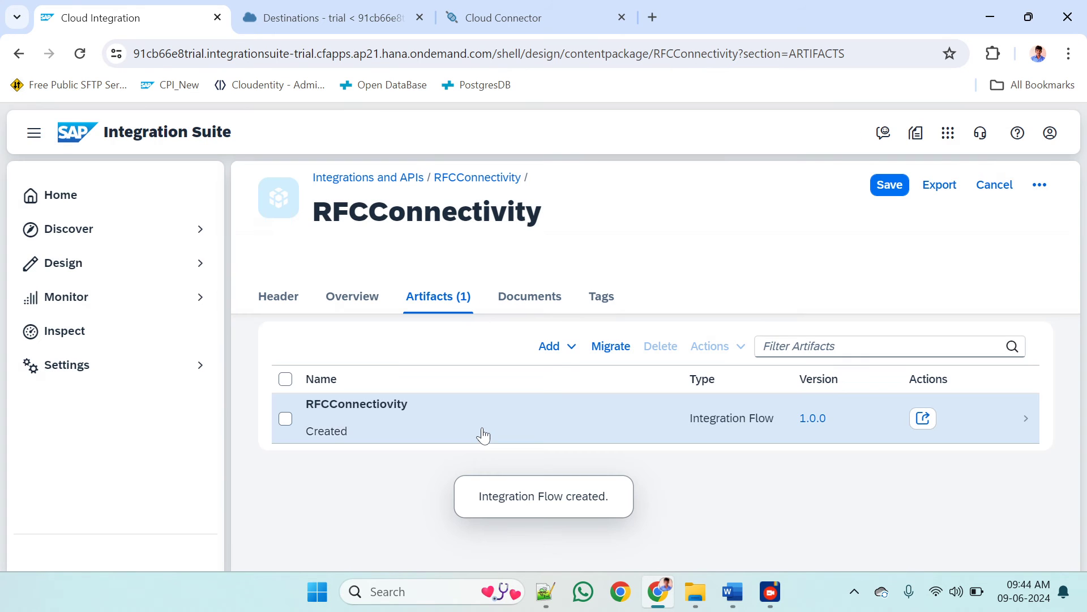
Open the RFCConnectiovity integration flow, collapse the side navigation and switch the flow to edit mode
click(378, 431)
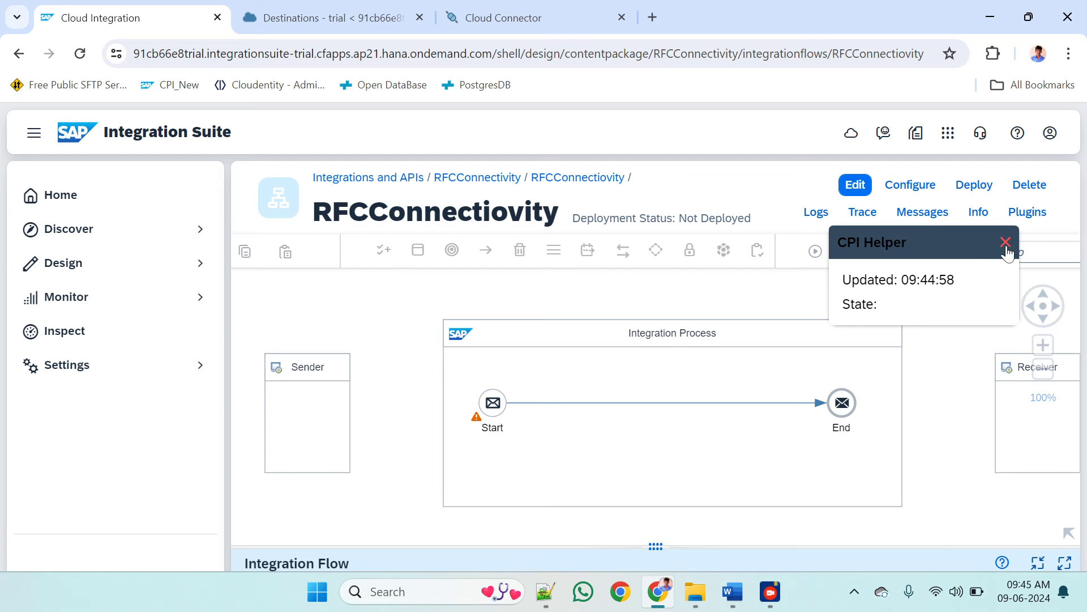
click(1006, 242)
click(34, 133)
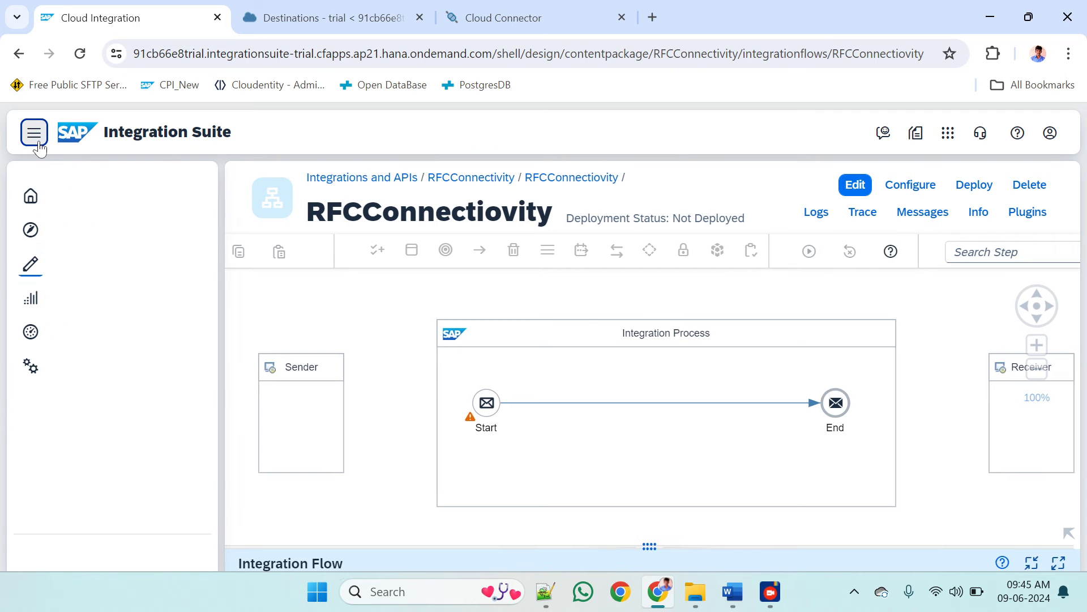
click(672, 403)
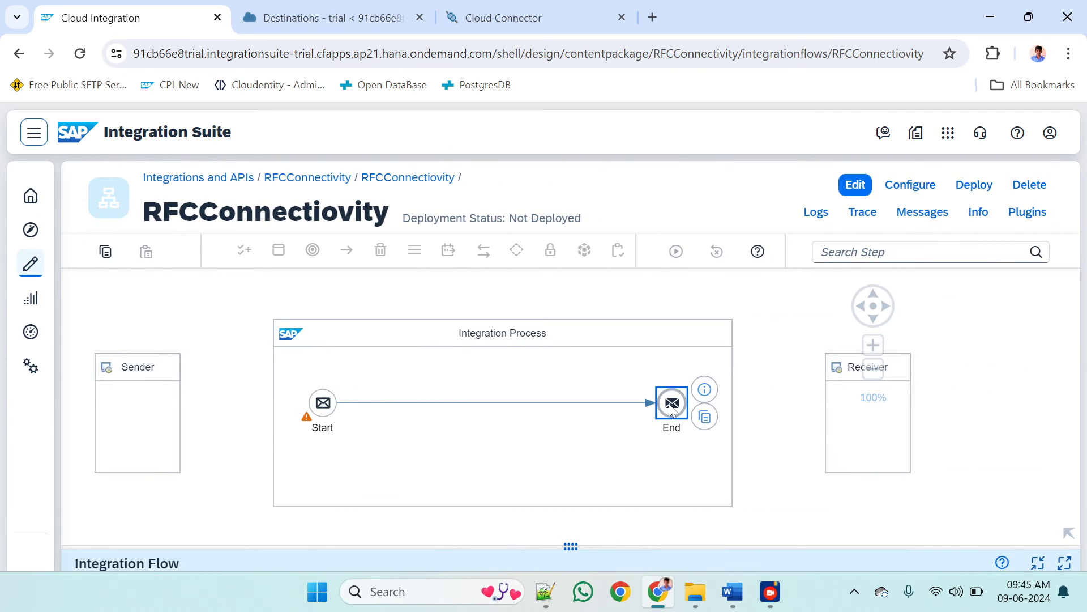
click(856, 185)
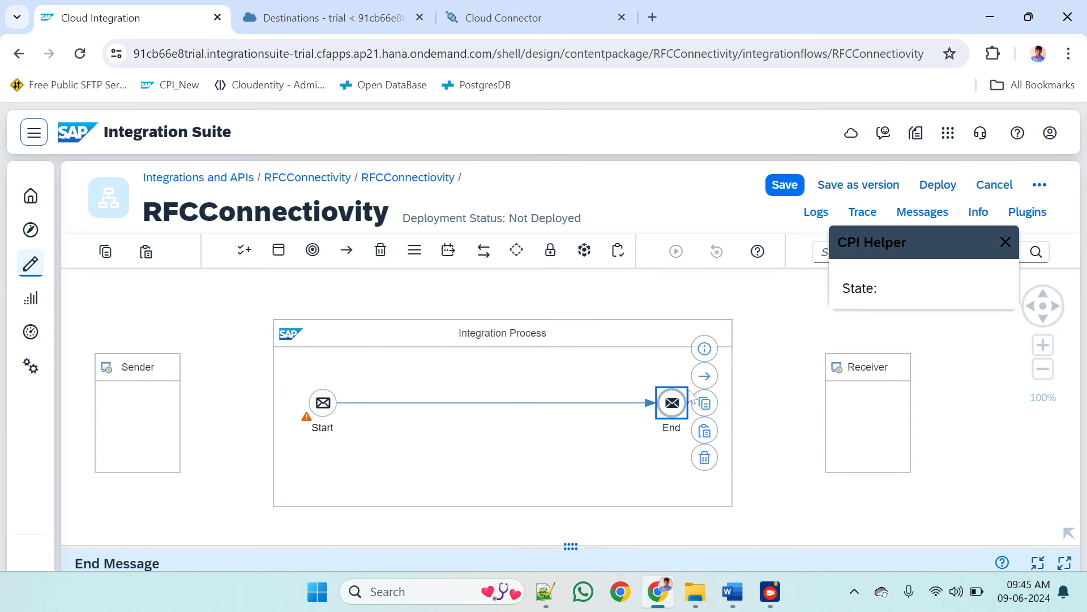
Connect the End message event to the Receiver using the RFC adapter
drag(711, 377, 845, 392)
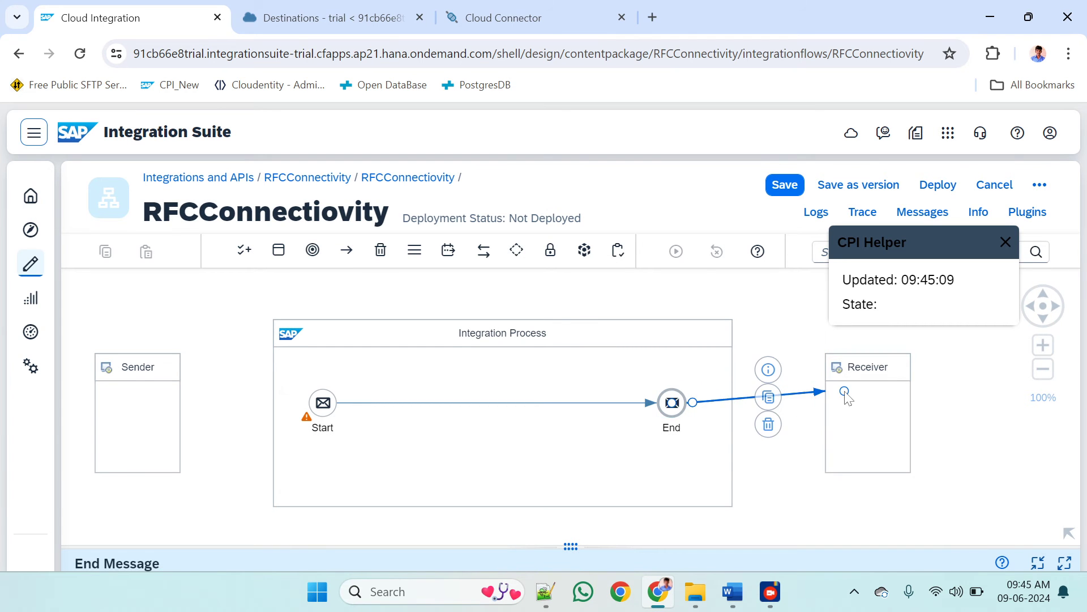
scroll(507, 403, down, 5)
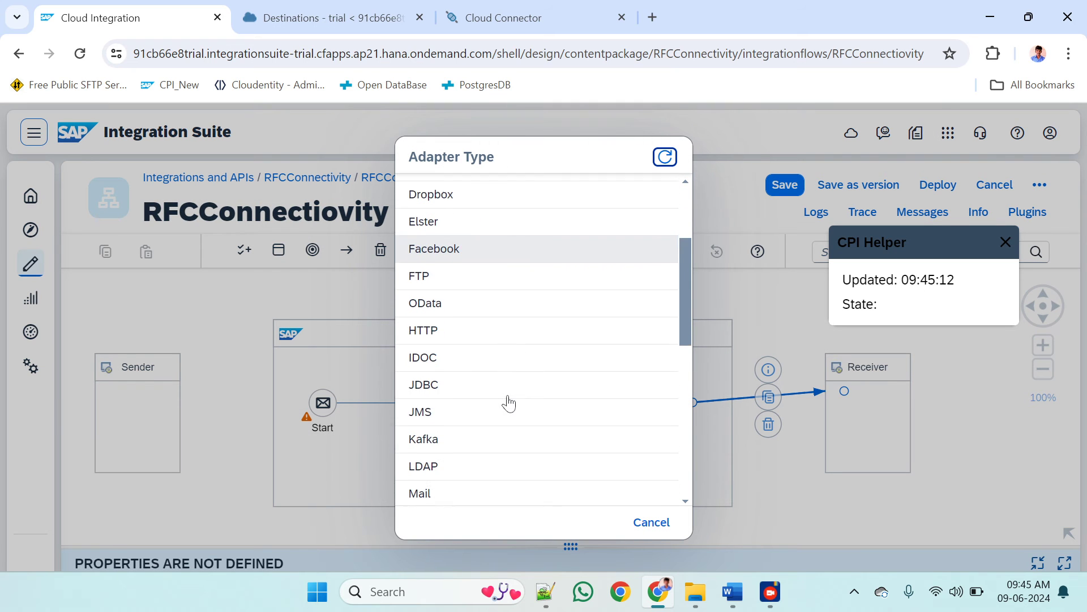
scroll(509, 402, up, 3)
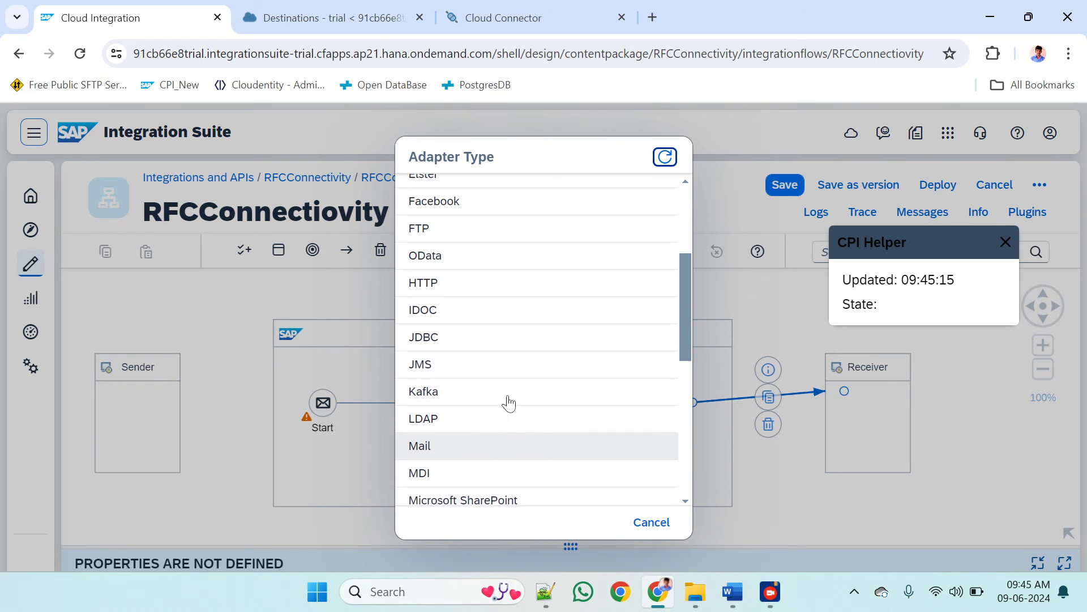
scroll(509, 402, up, 3)
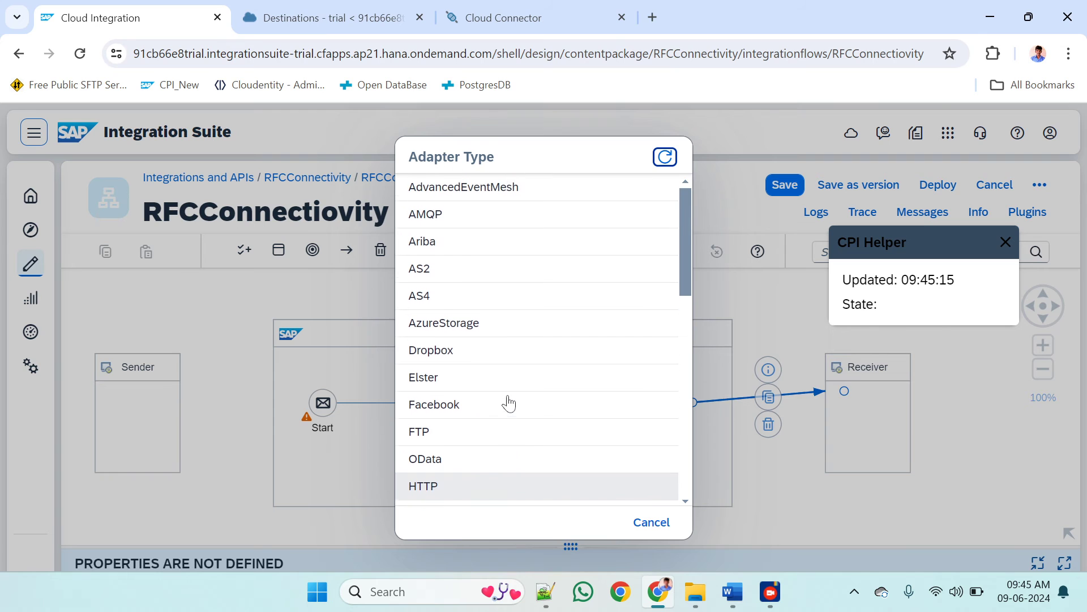
scroll(509, 403, down, 3)
scroll(509, 403, down, 5)
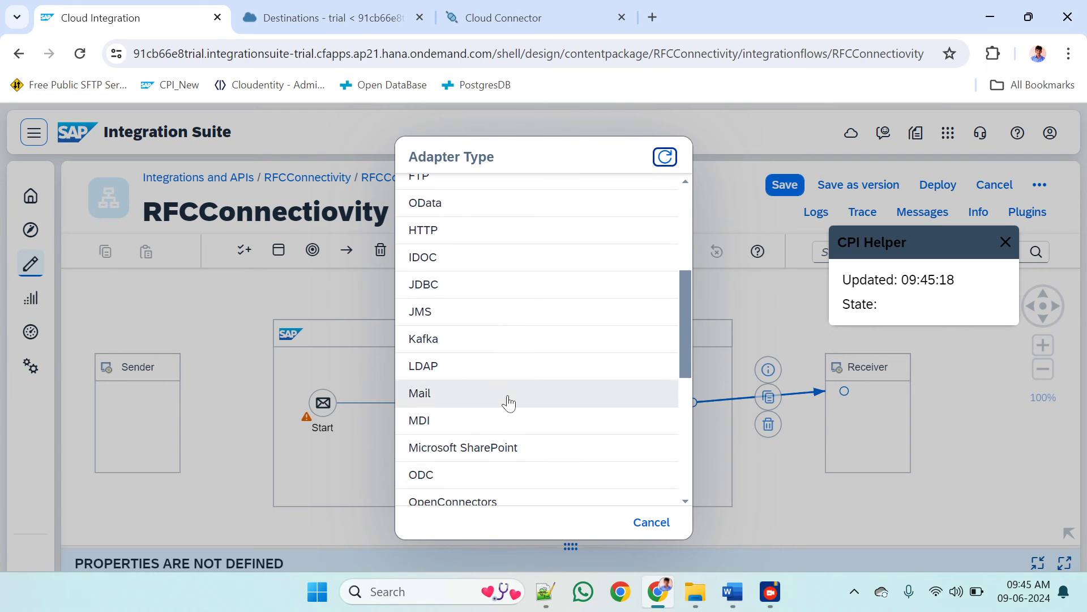
scroll(509, 403, down, 1)
click(446, 410)
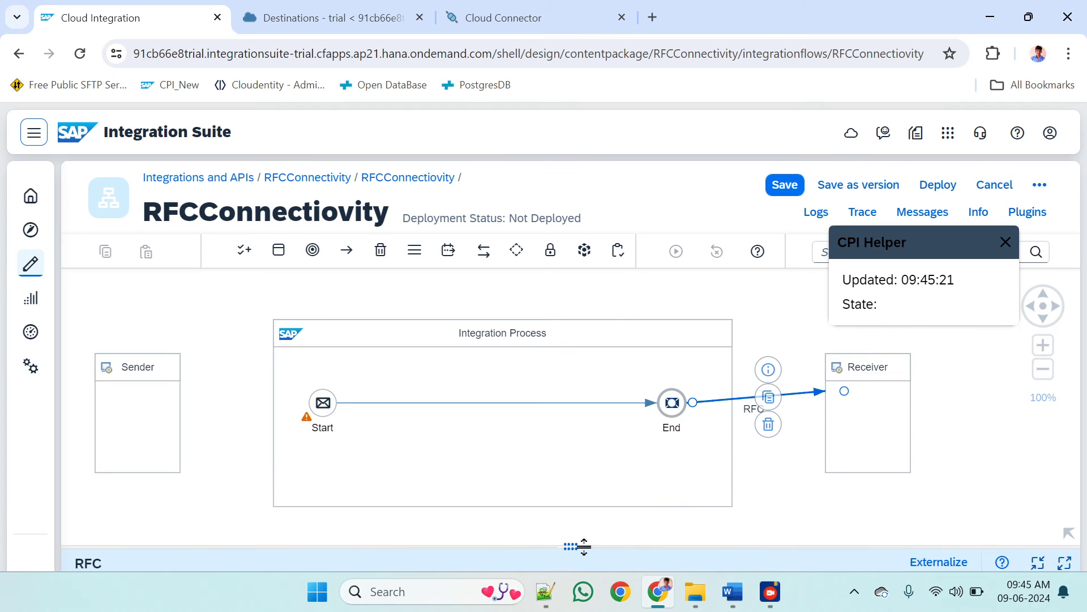
Set the RFC adapter's connection destination to RFCDestination, copied from the destination name in BTP Cockpit, and save the integration flow
drag(584, 546, 274, 271)
click(205, 328)
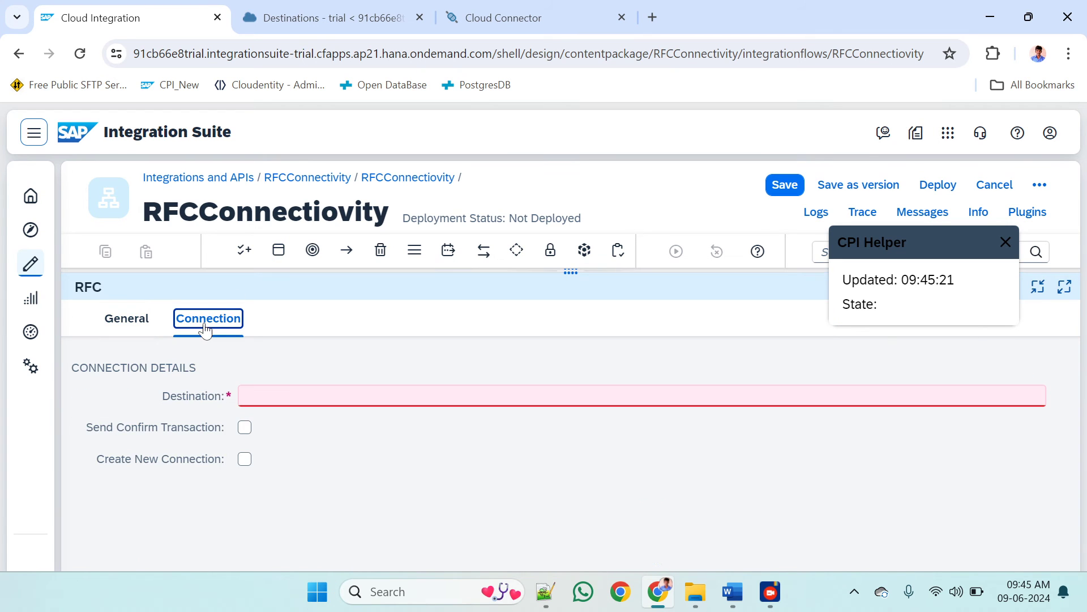
click(249, 395)
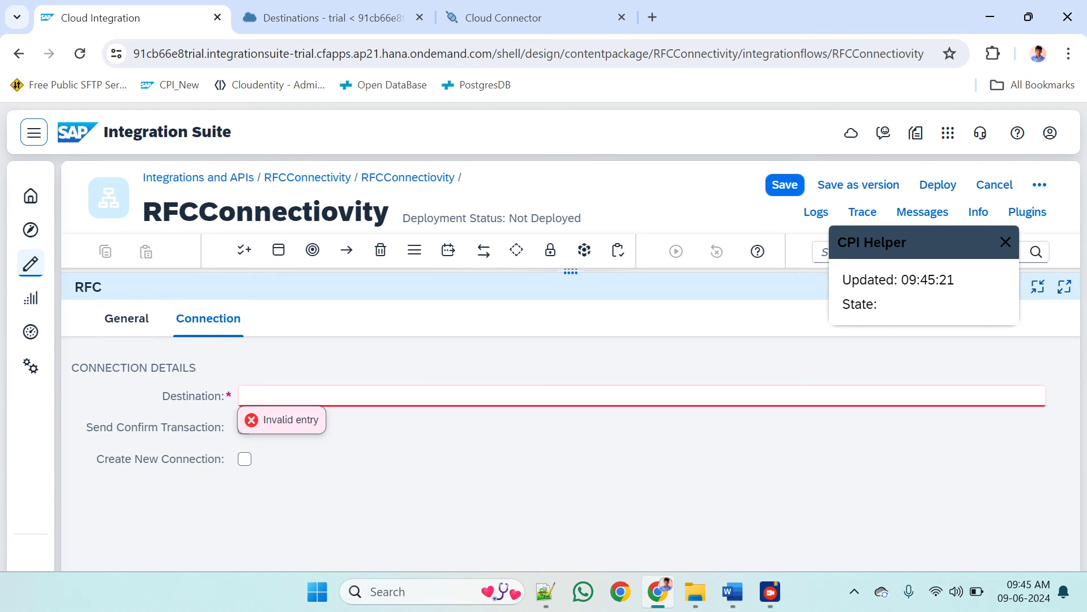
click(361, 14)
scroll(609, 322, up, 3)
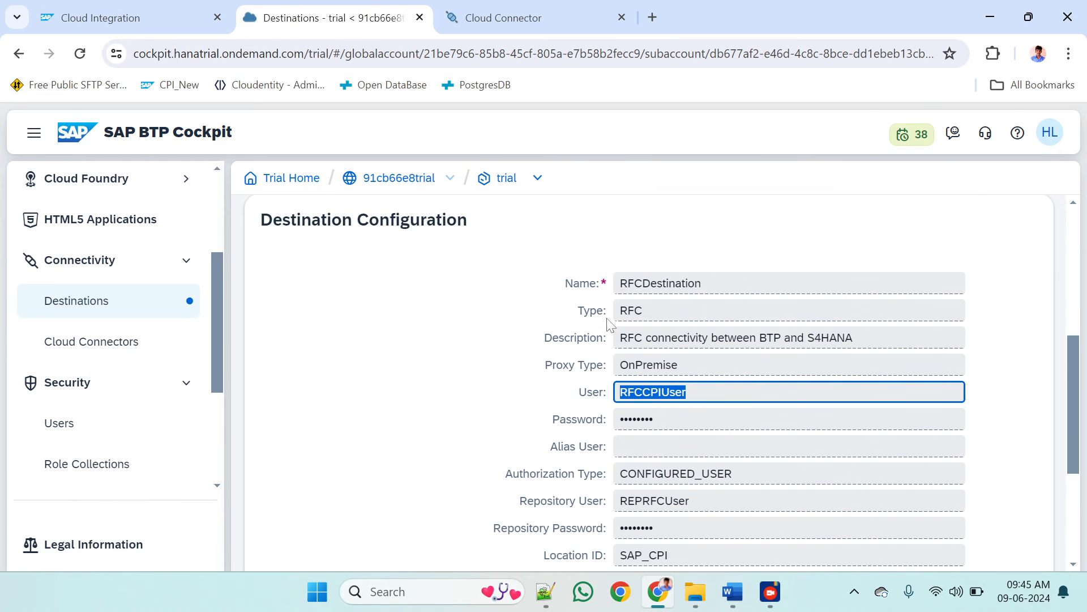
double_click(660, 283)
key(ctrl+c)
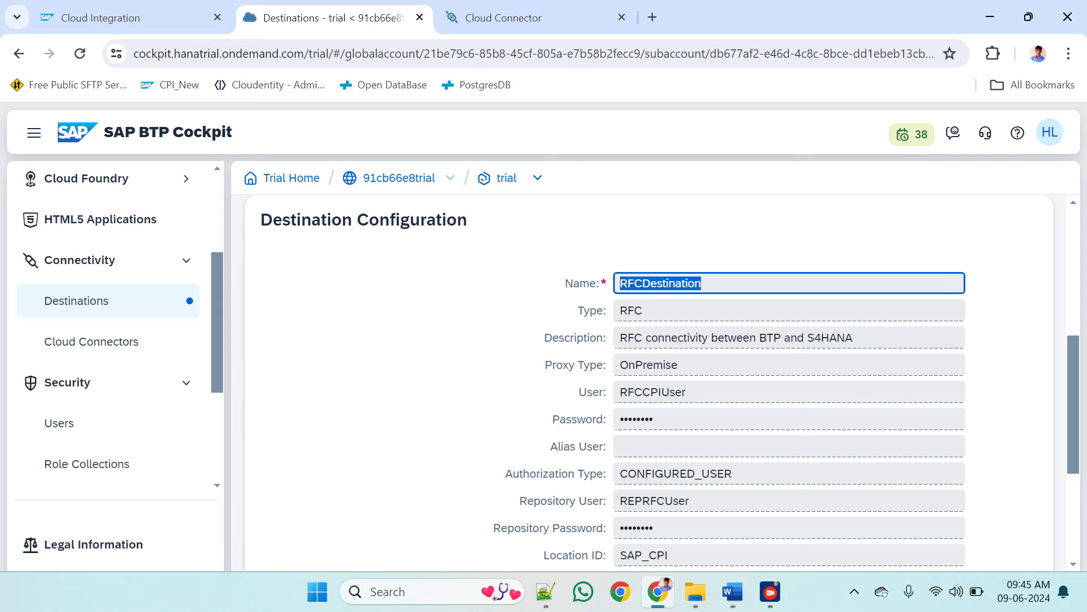
click(160, 13)
key(ctrl+v)
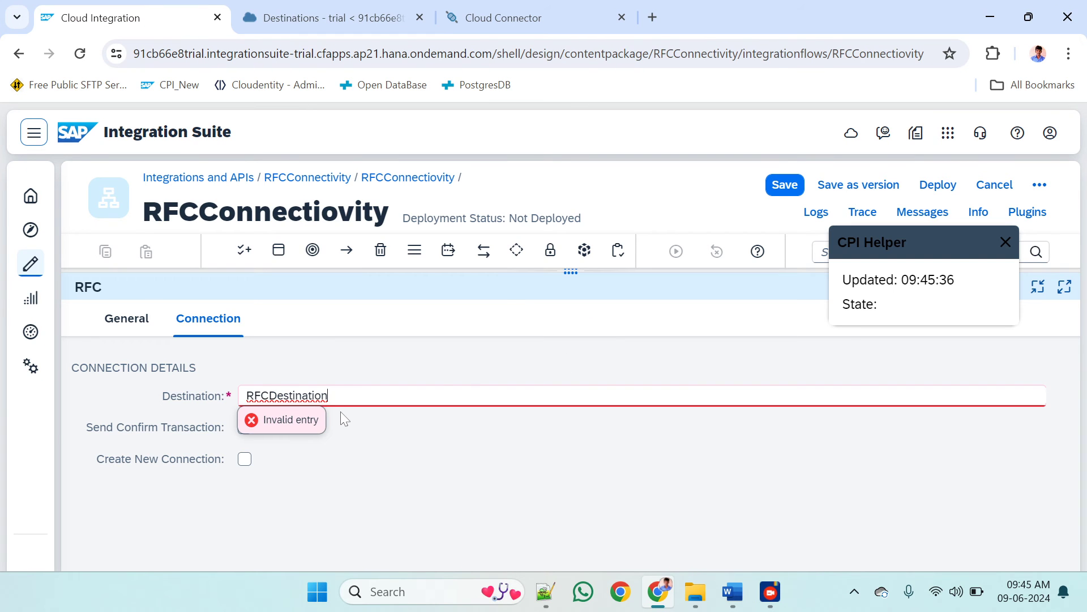
drag(557, 273, 557, 457)
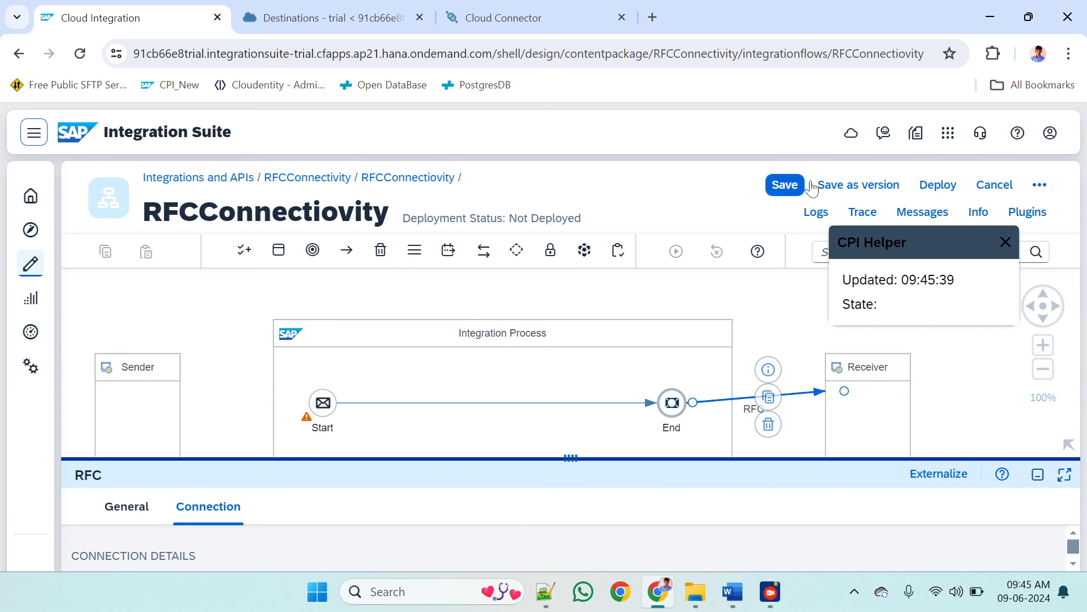
click(787, 187)
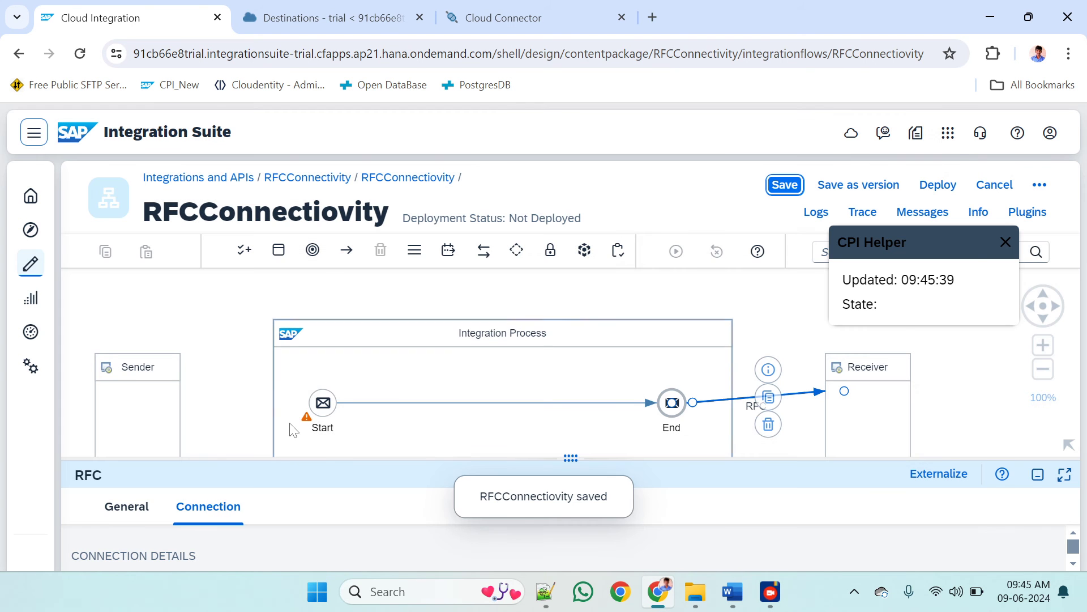
Connect the Sender to the Start message event using the HTTPS adapter
click(102, 422)
drag(199, 388, 321, 383)
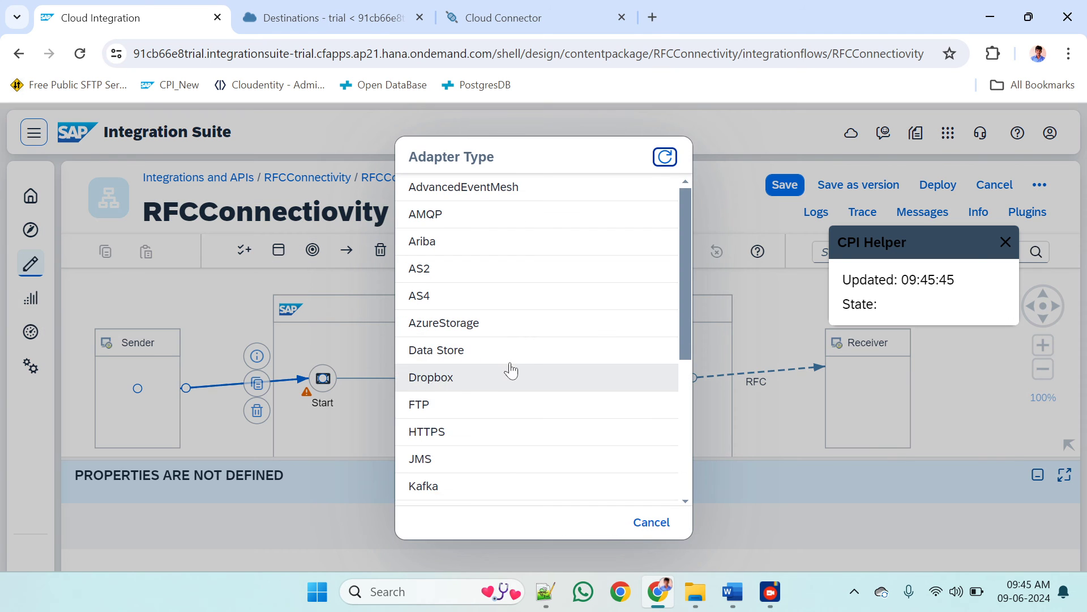
scroll(495, 371, down, 3)
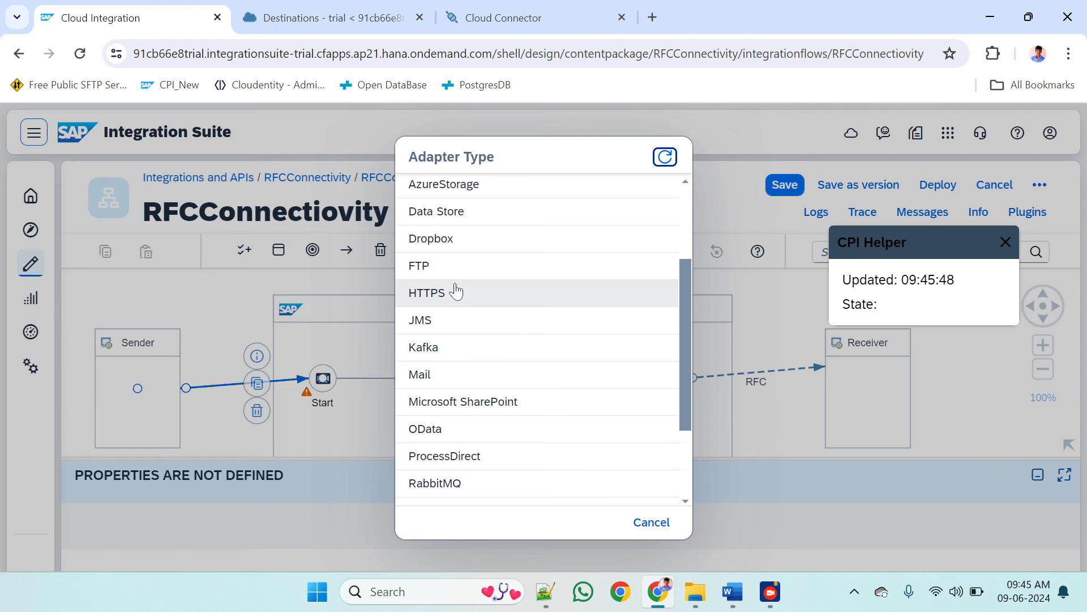
click(453, 296)
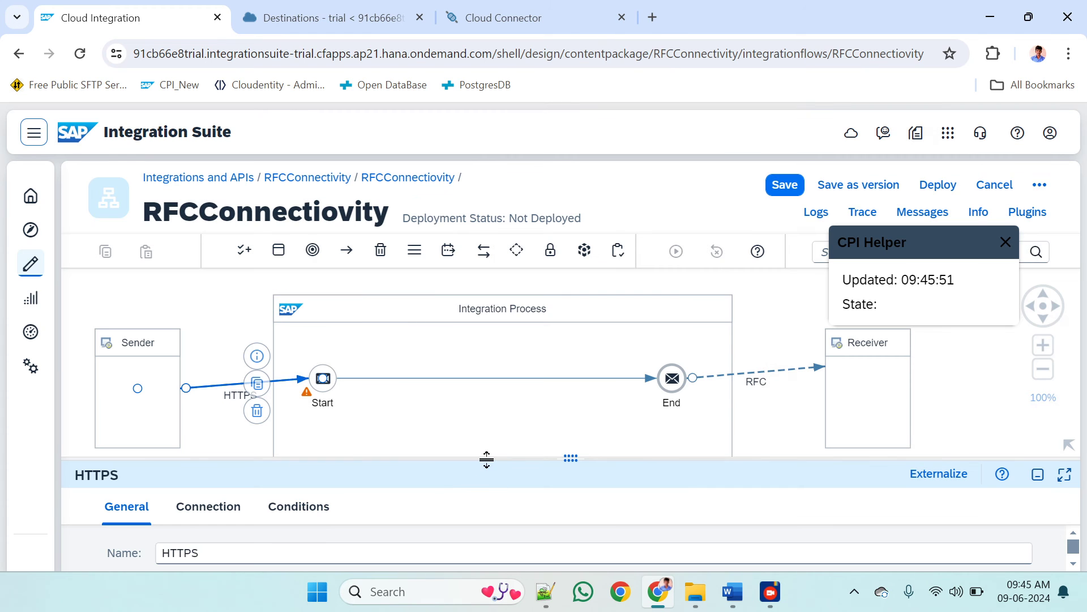
Set the HTTPS sender adapter's connection address to /RFCTest and save the integration flow
drag(487, 458, 469, 290)
click(208, 339)
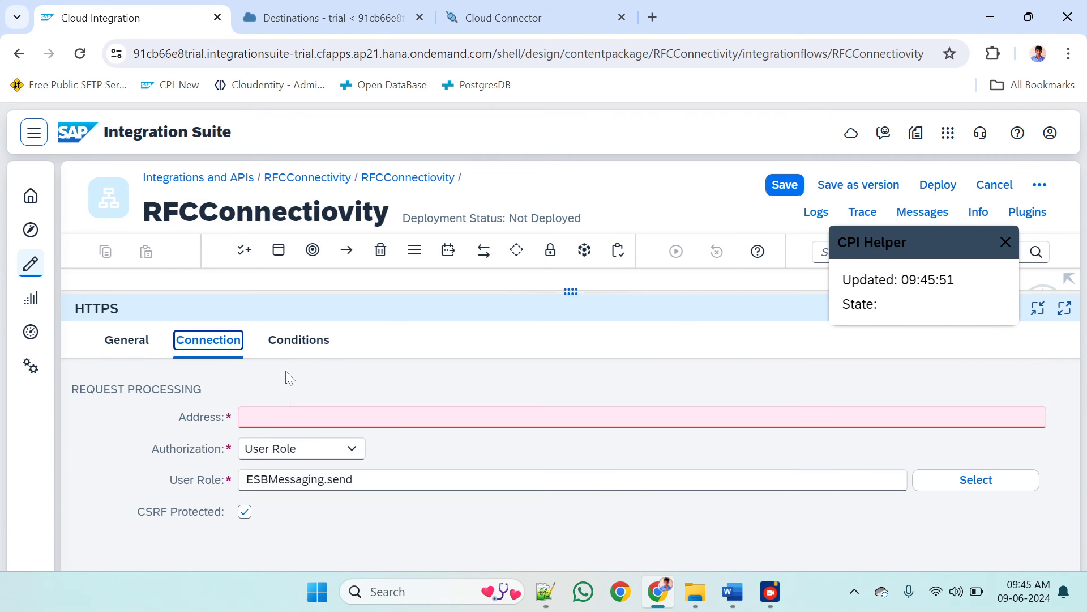
click(280, 417)
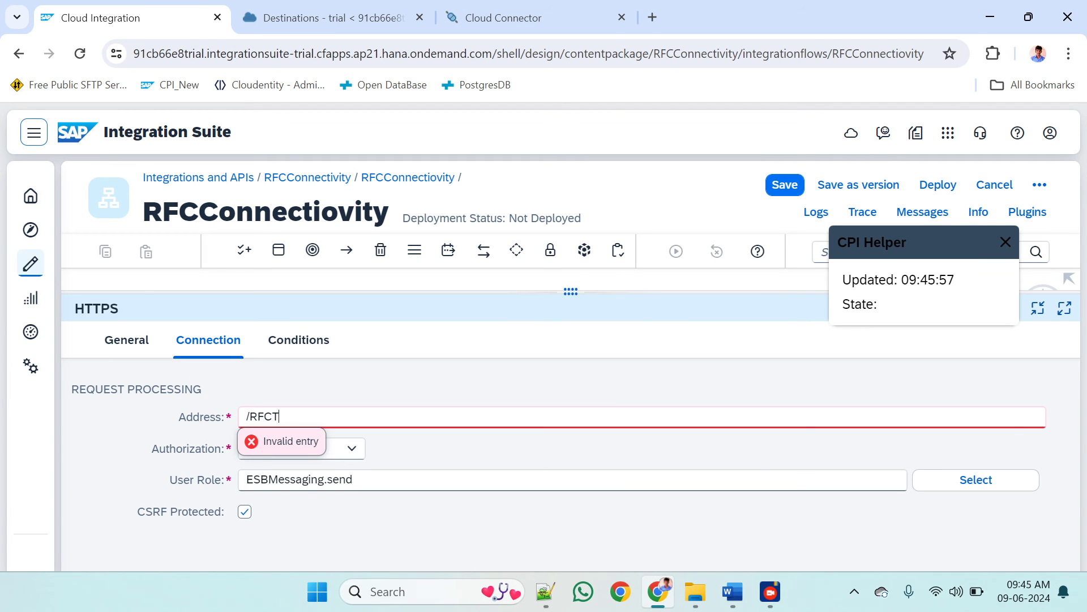
text(/RFCTest)
drag(525, 291, 499, 399)
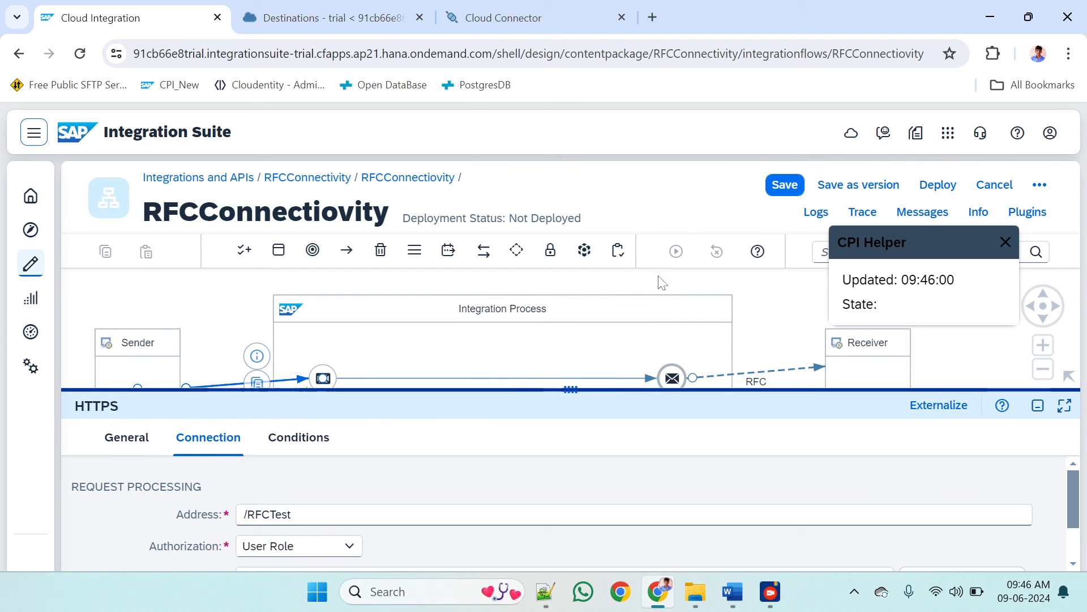
click(785, 184)
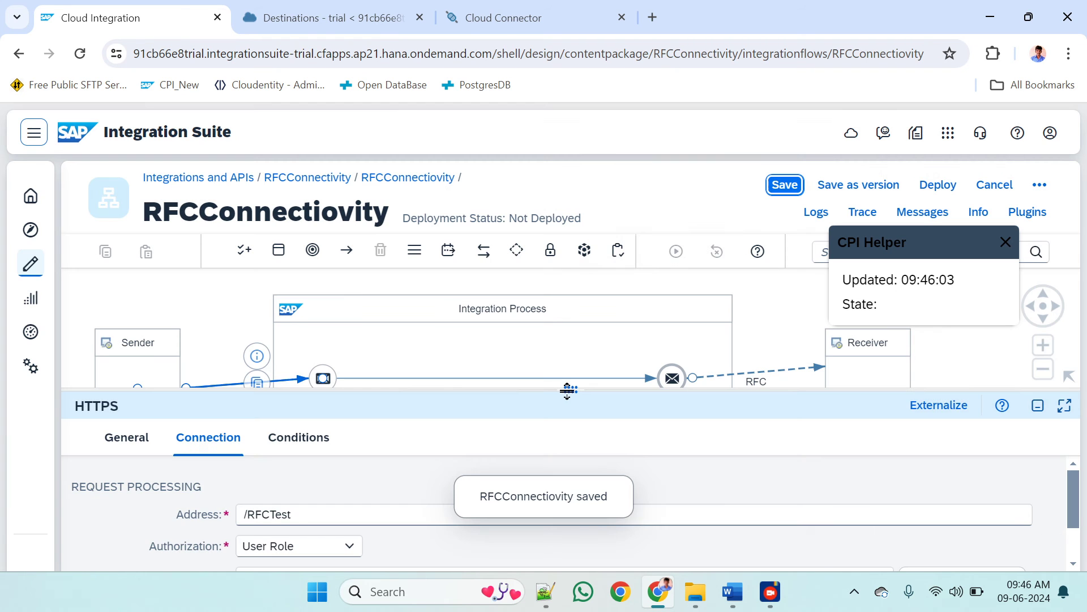
drag(569, 389, 552, 475)
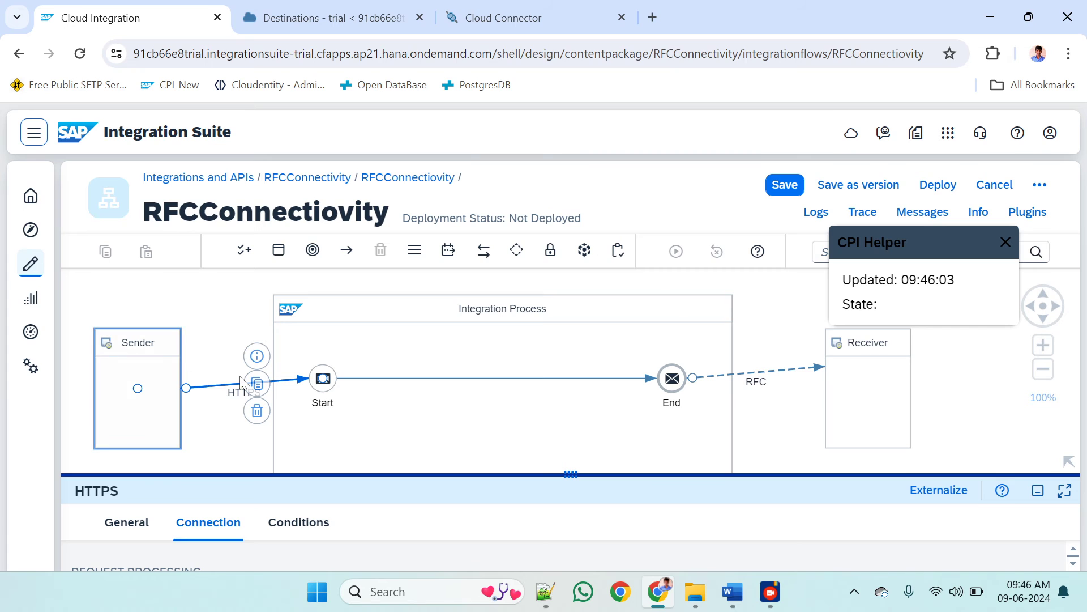
Open the connection settings of the RFC receiver channel between End and Receiver
click(808, 385)
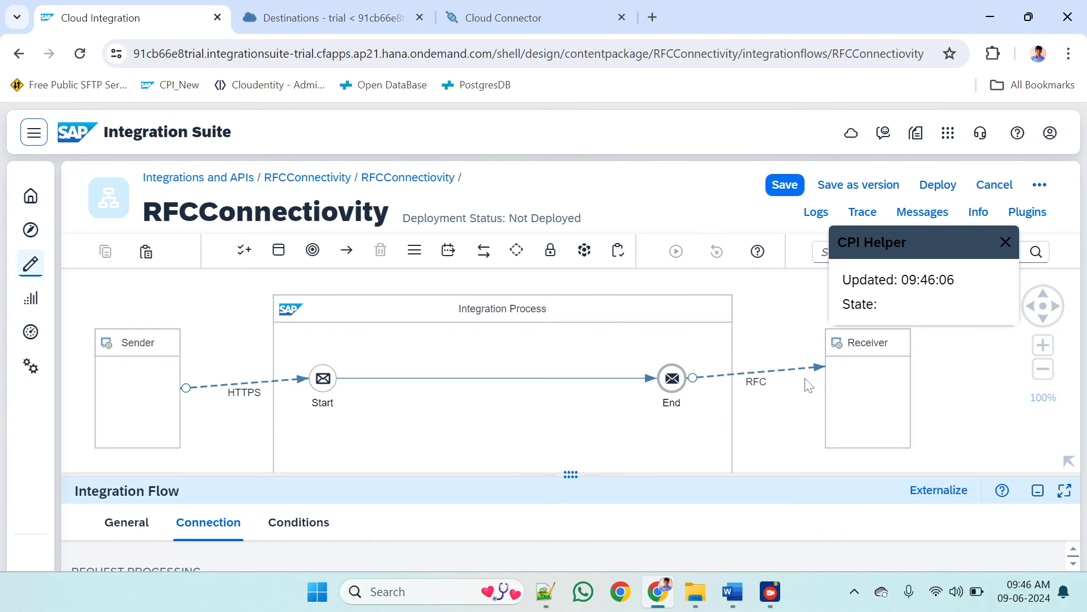
click(808, 377)
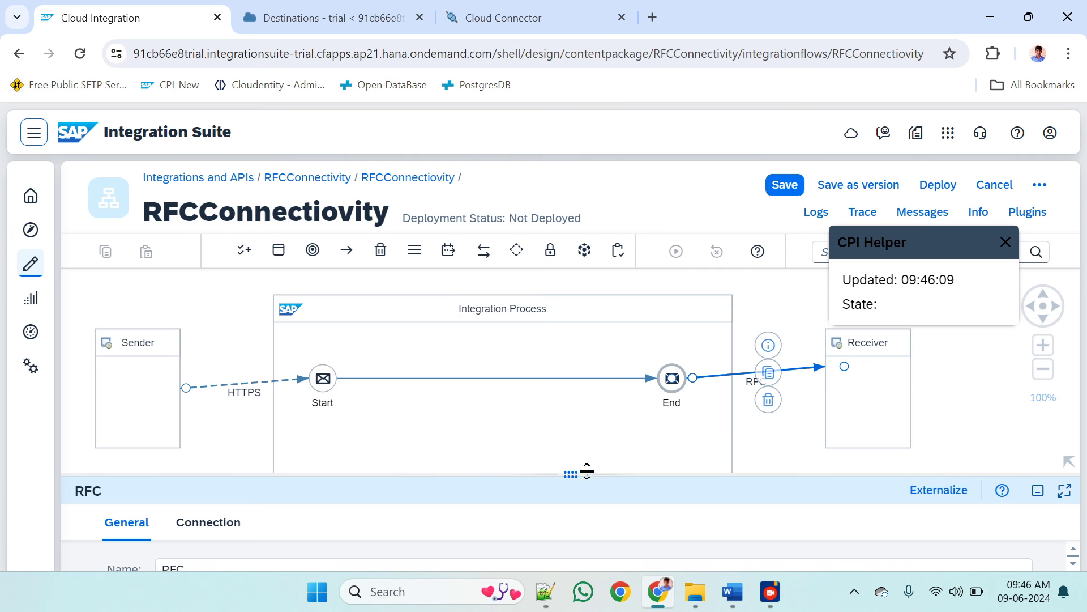
drag(569, 474, 572, 297)
click(206, 342)
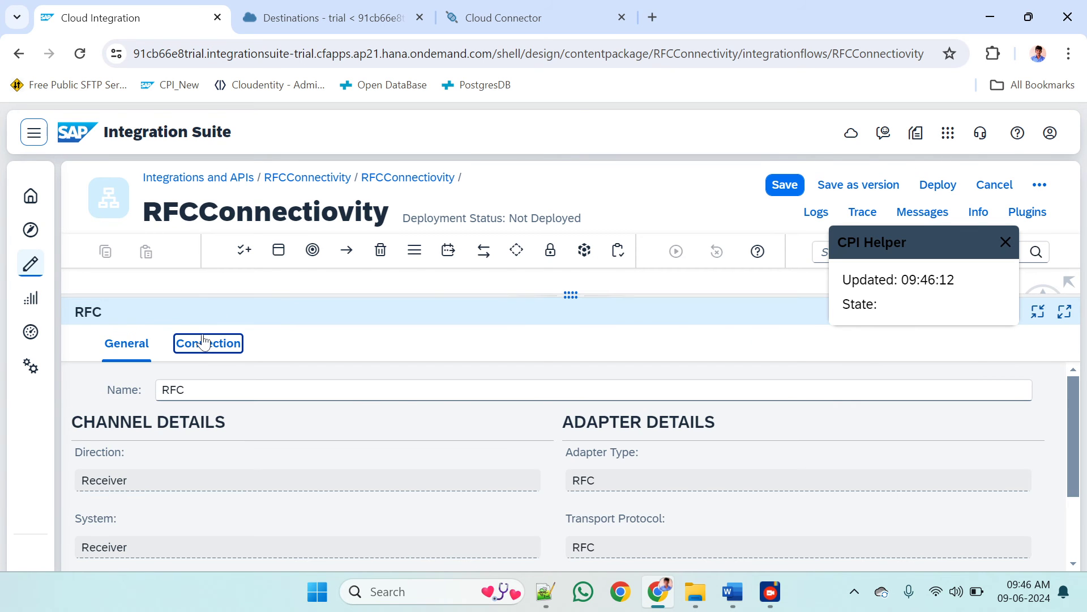
Switch to the Word architecture diagram and review the SAP ECC/S4HANA and SAP CC shapes inside the on-premise network
click(357, 12)
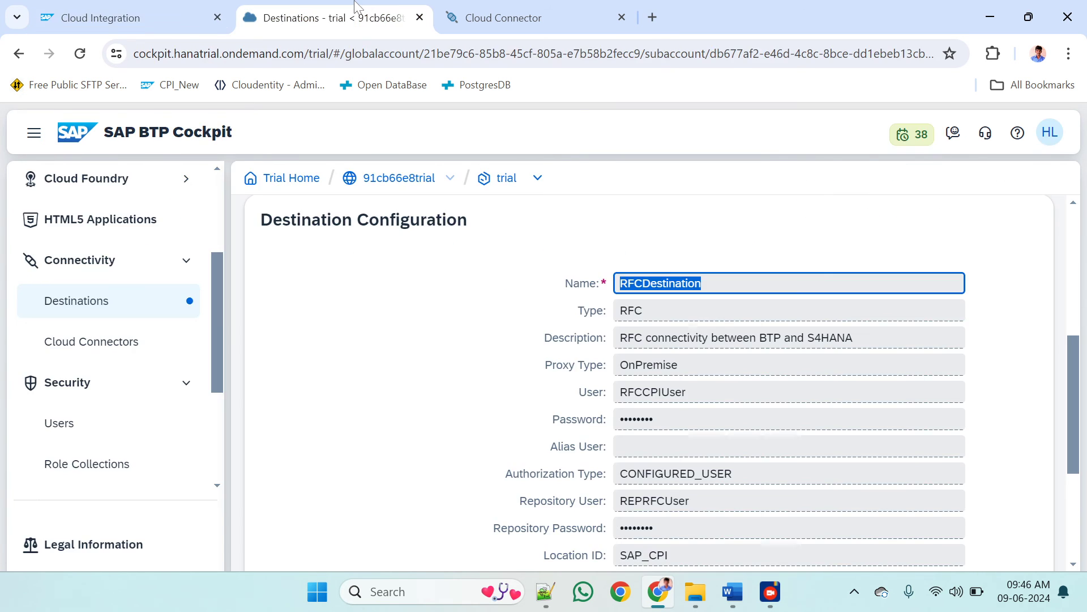
click(484, 8)
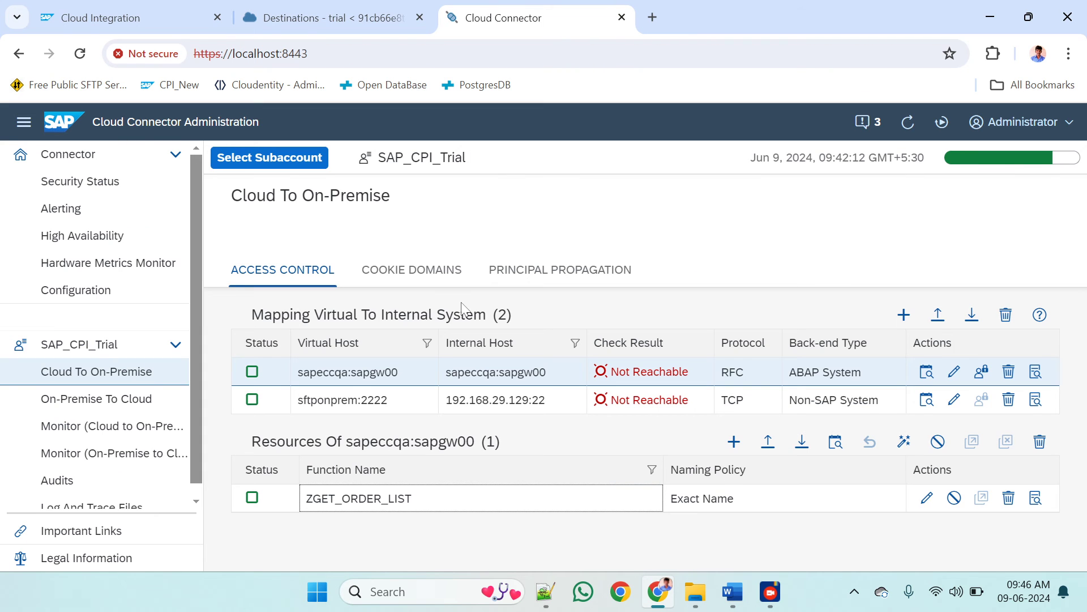
mouse_move(732, 592)
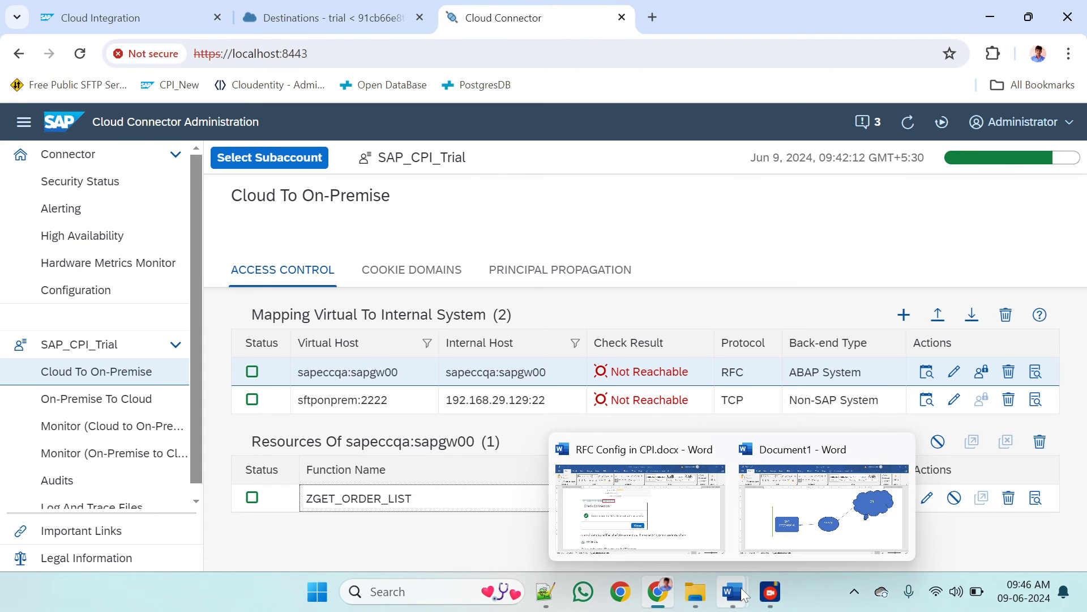
click(792, 526)
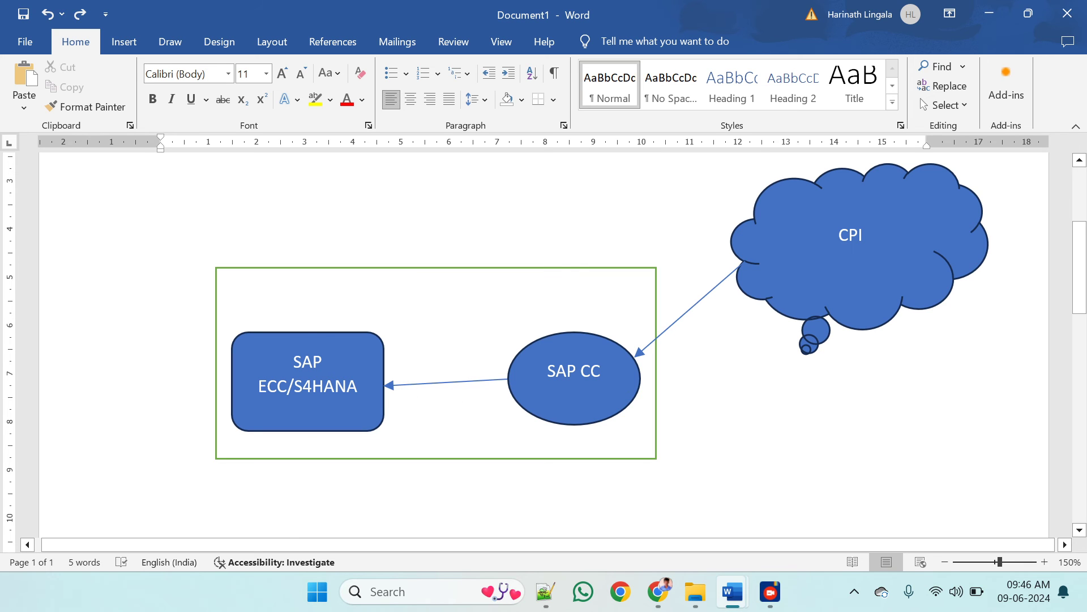
click(312, 386)
key(alt)
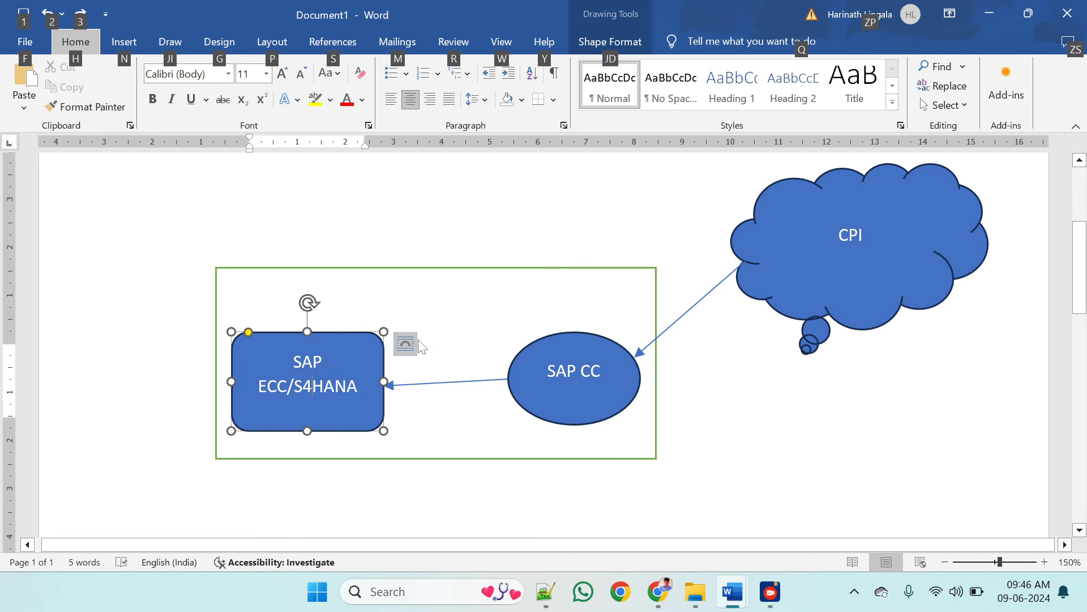
click(451, 338)
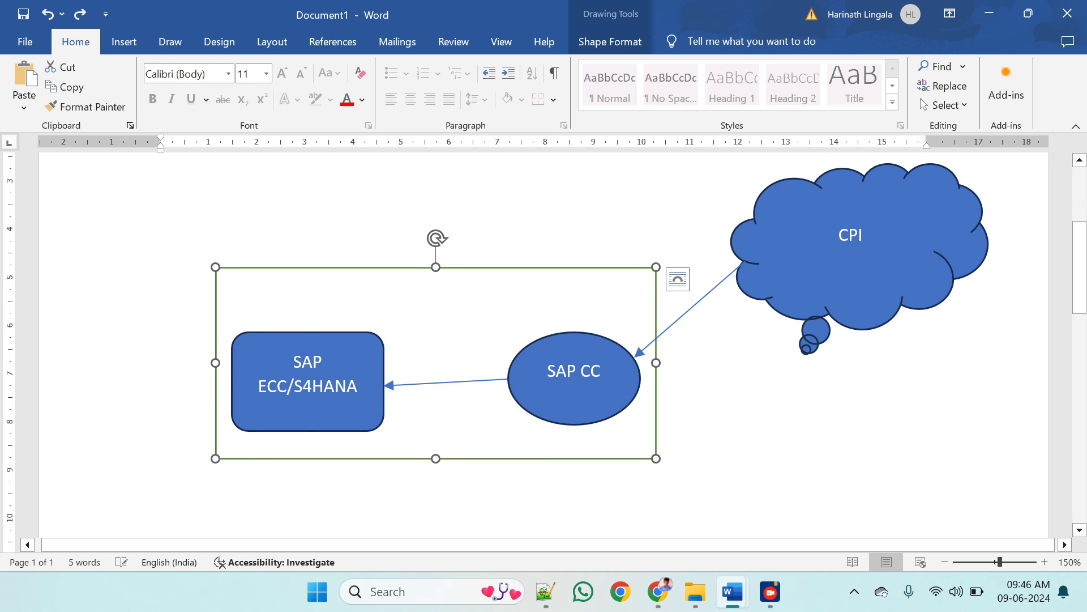
click(340, 384)
click(555, 376)
Switch back to Cloud Connector and check the availability of the sapeccqa:sapgw00 internal host, consulting the architecture diagram
key(alt+Tab)
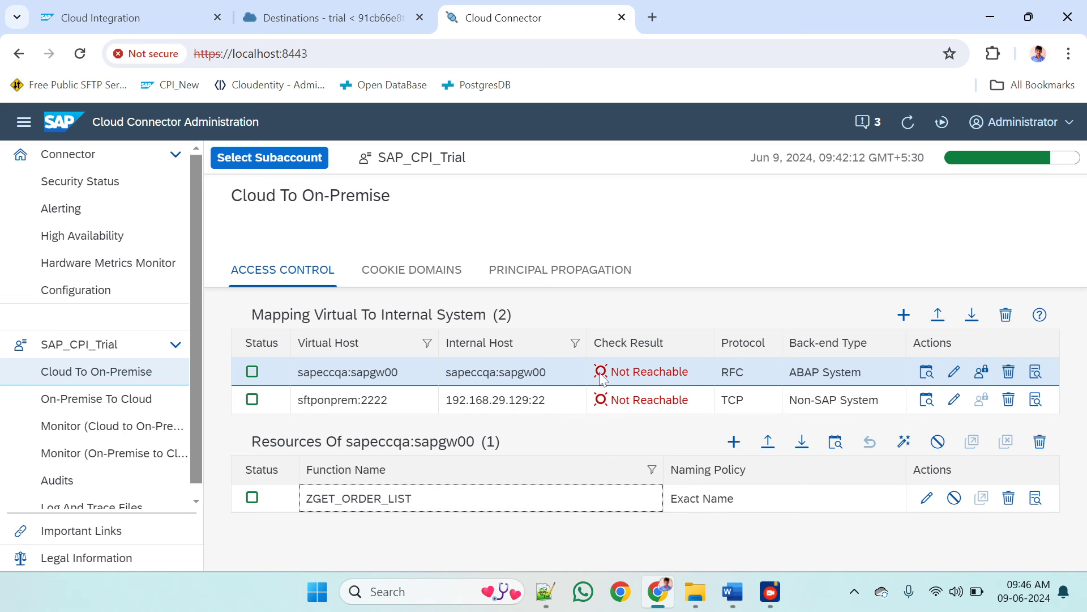
click(926, 372)
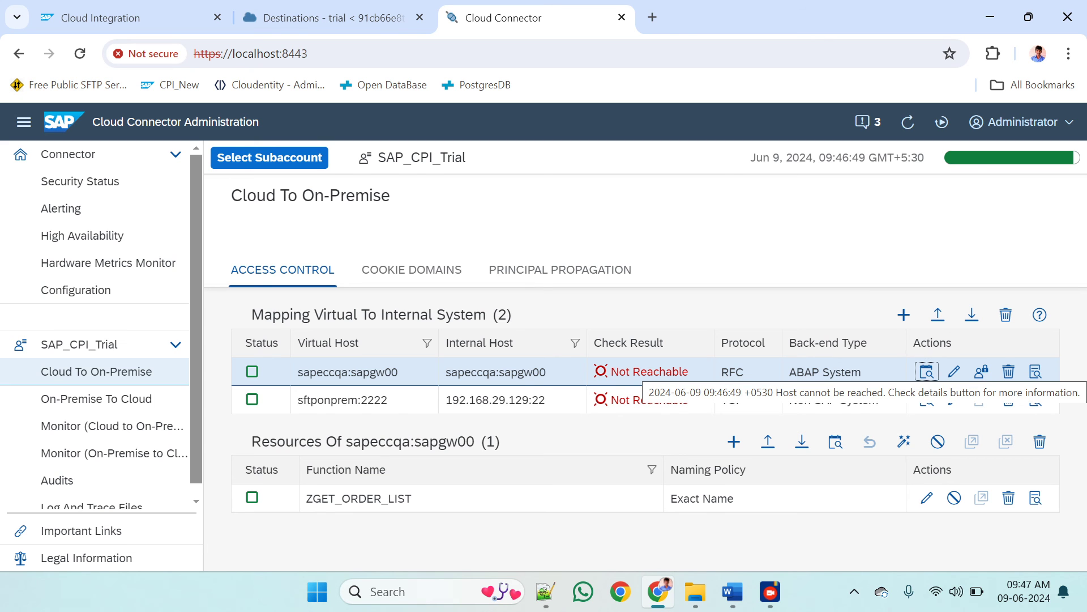
key(alt+Tab)
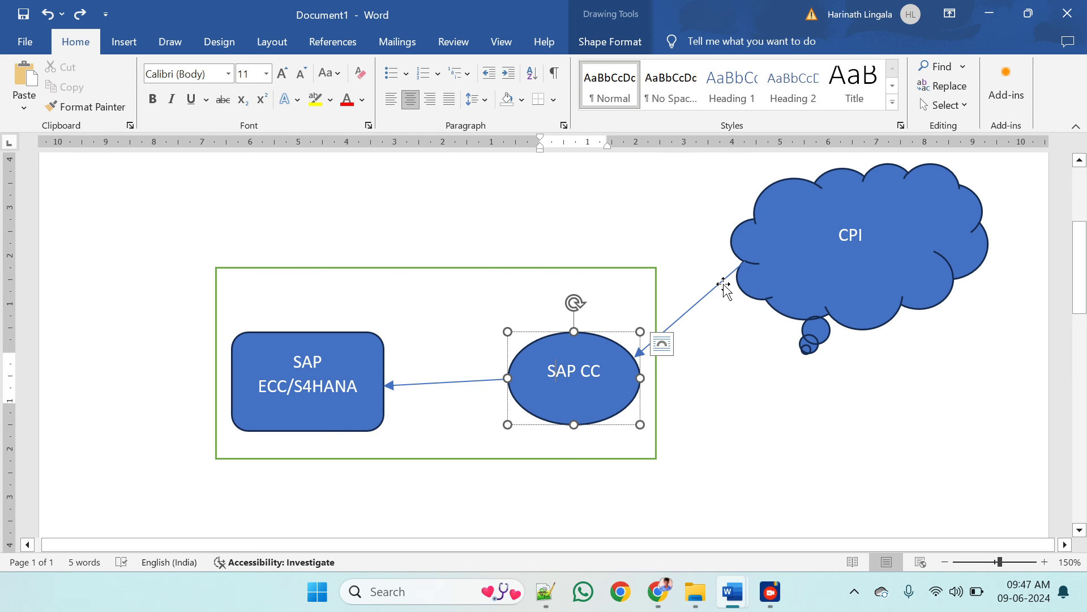
key(alt+Tab)
key(alt+Tab)
key(alt+Tab)
In BTP Cockpit, review the user and Location ID of RFCDestination and compare them with the Cloud Connector setup
click(345, 22)
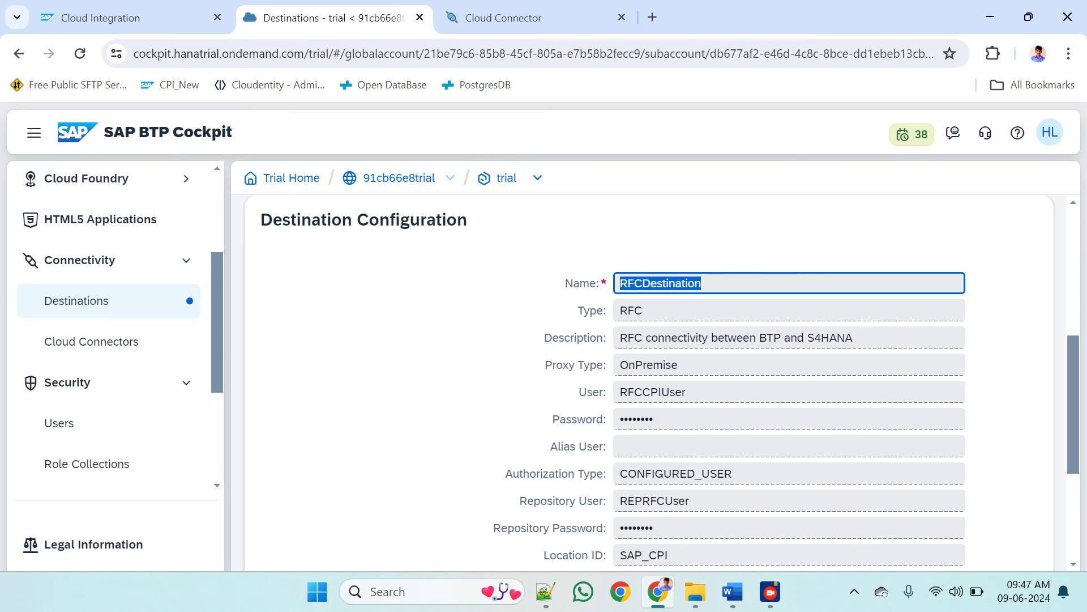
scroll(629, 309, down, 1)
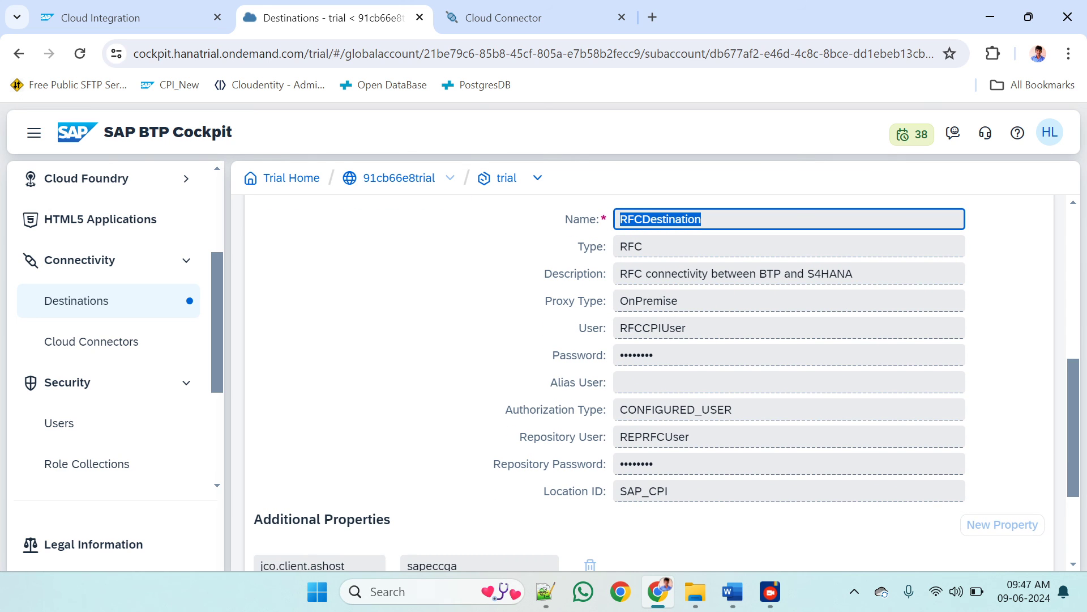
drag(620, 328, 662, 328)
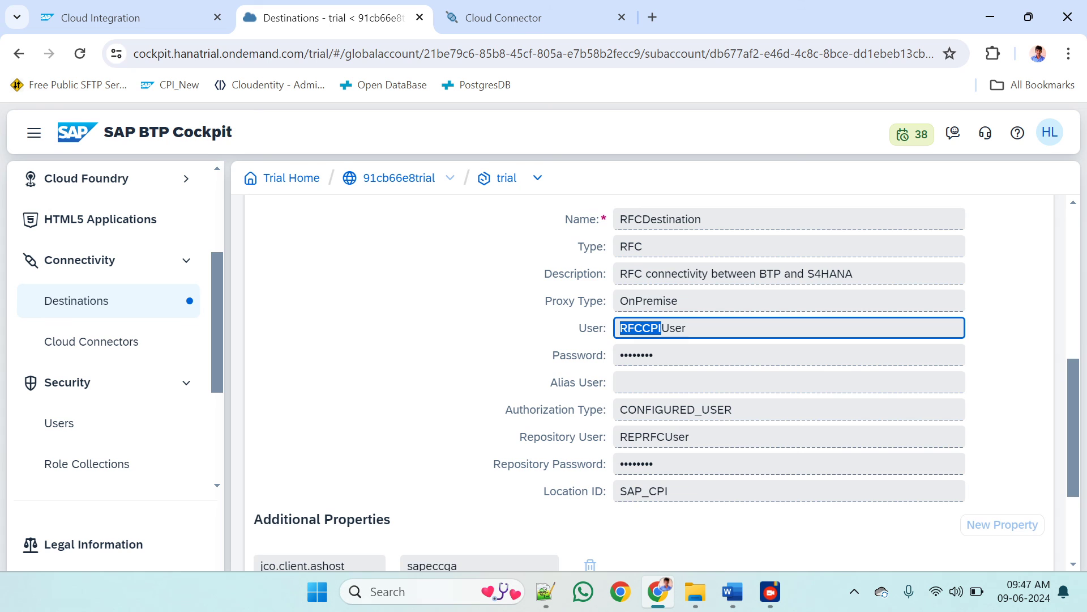
scroll(666, 385, down, 1)
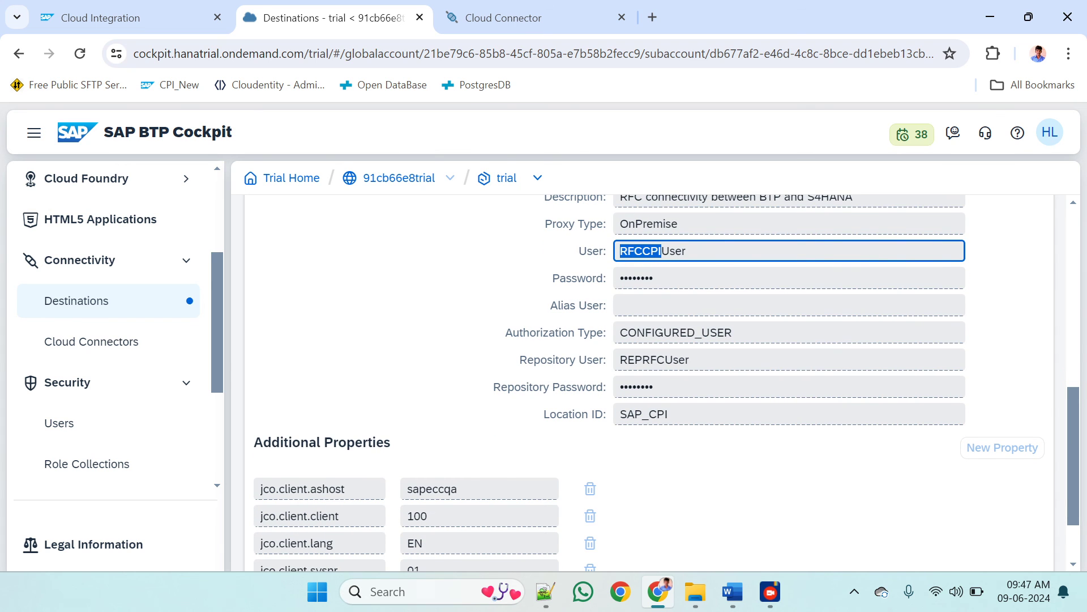
scroll(670, 376, down, 1)
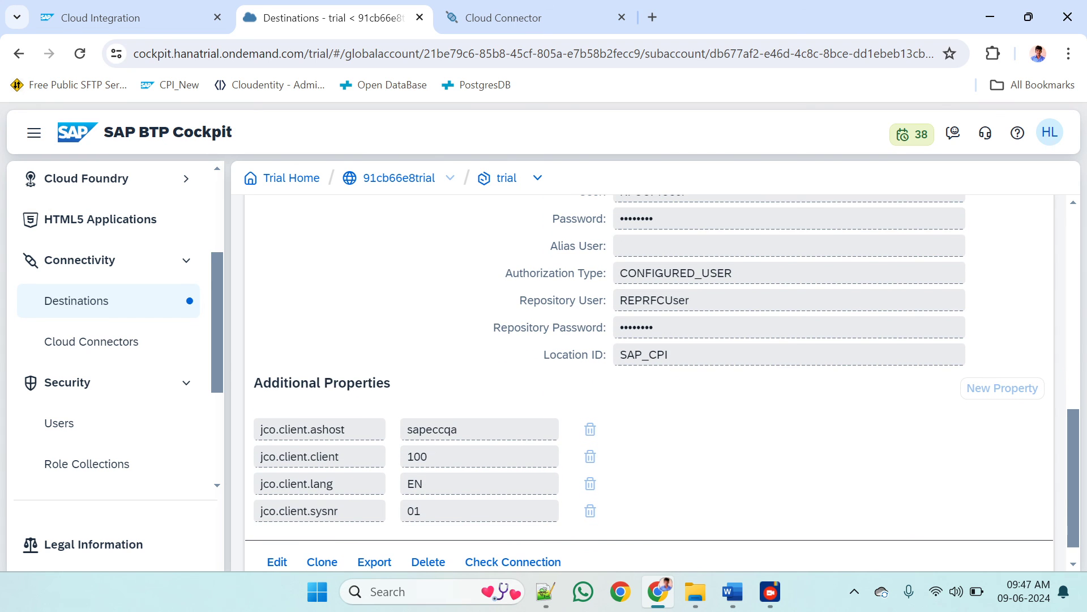
double_click(680, 355)
click(533, 14)
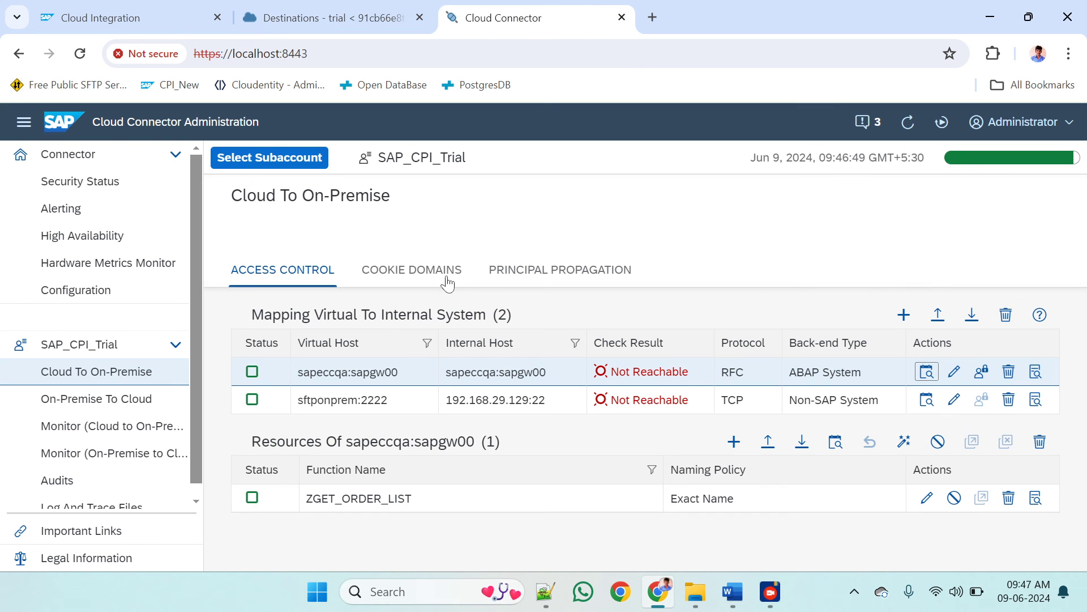
Review RFCDestination's additional properties in BTP Cockpit: application server host, client, language and system number
click(349, 14)
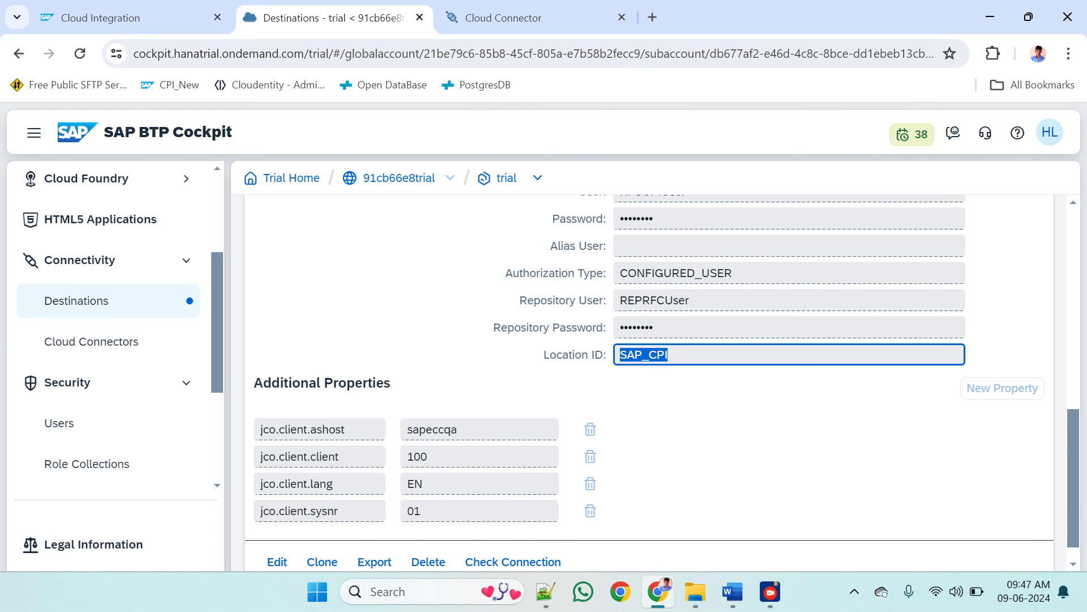
scroll(644, 368, down, 1)
drag(269, 402, 369, 409)
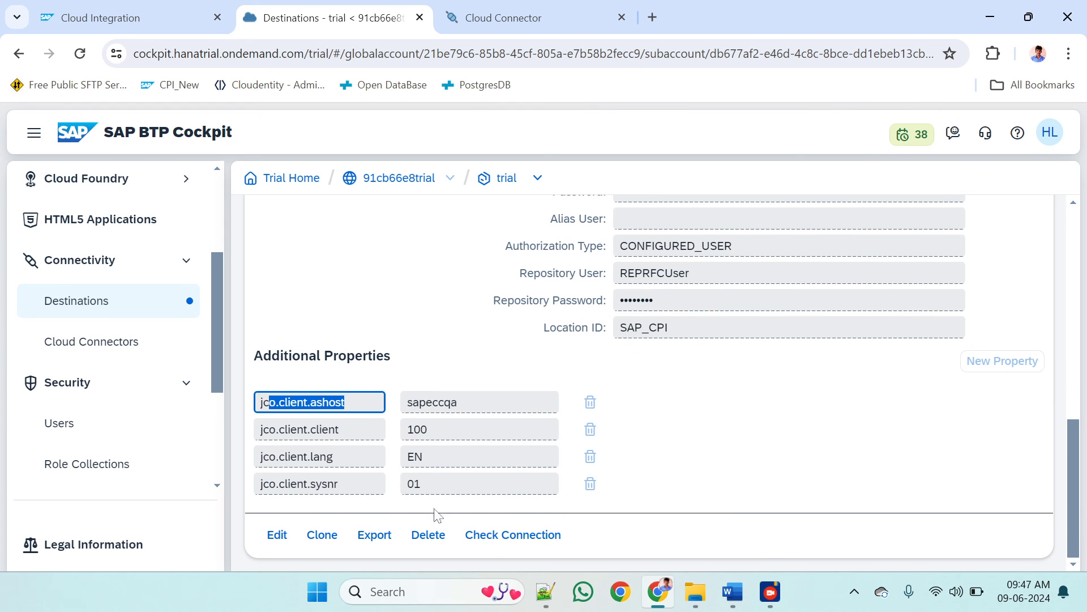
click(456, 484)
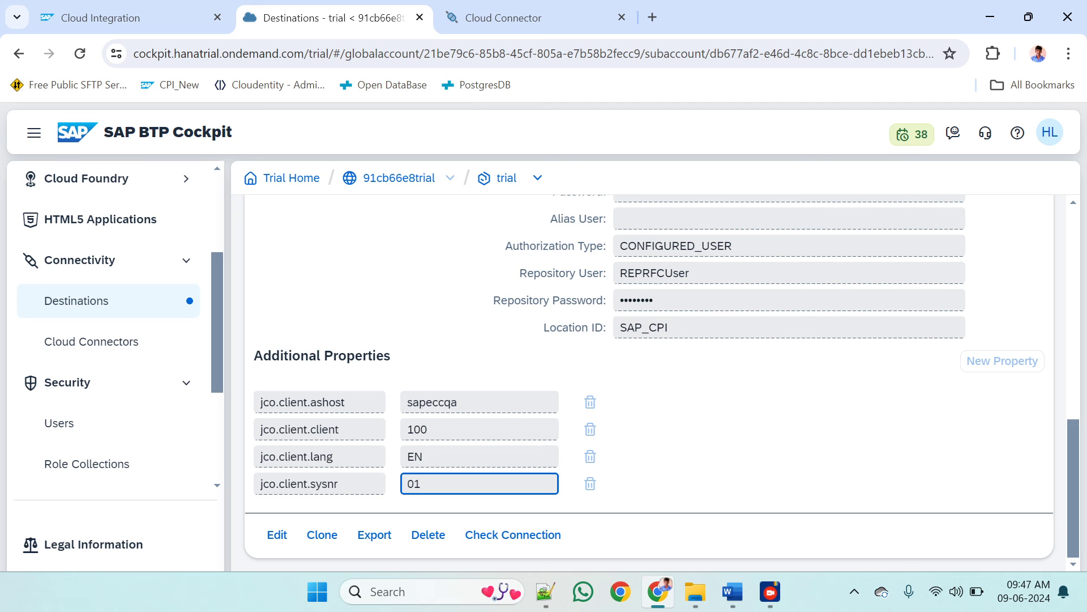
double_click(433, 402)
double_click(418, 429)
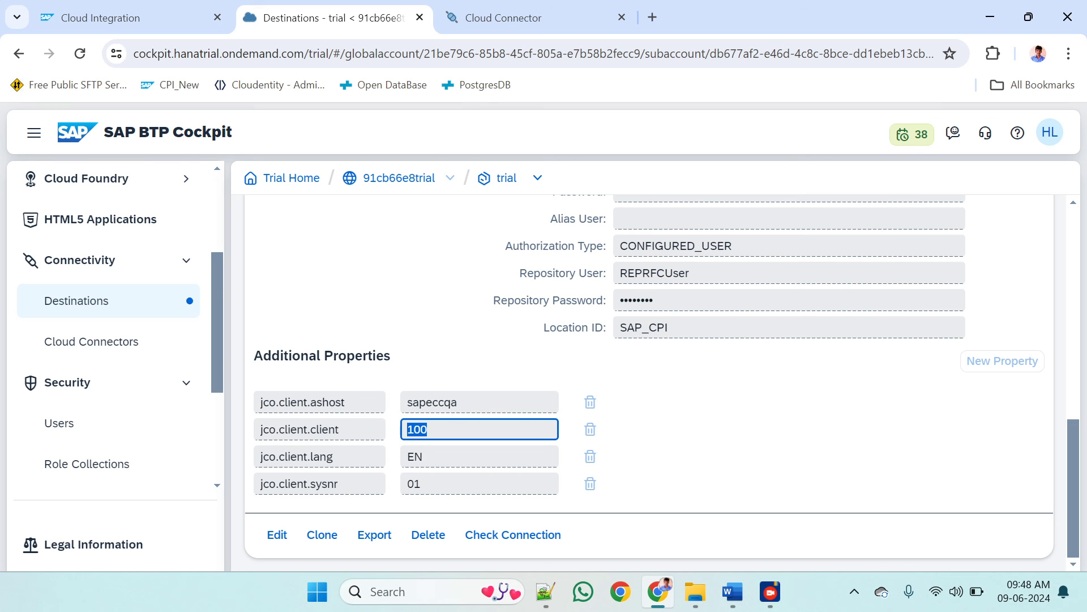
click(423, 457)
click(423, 484)
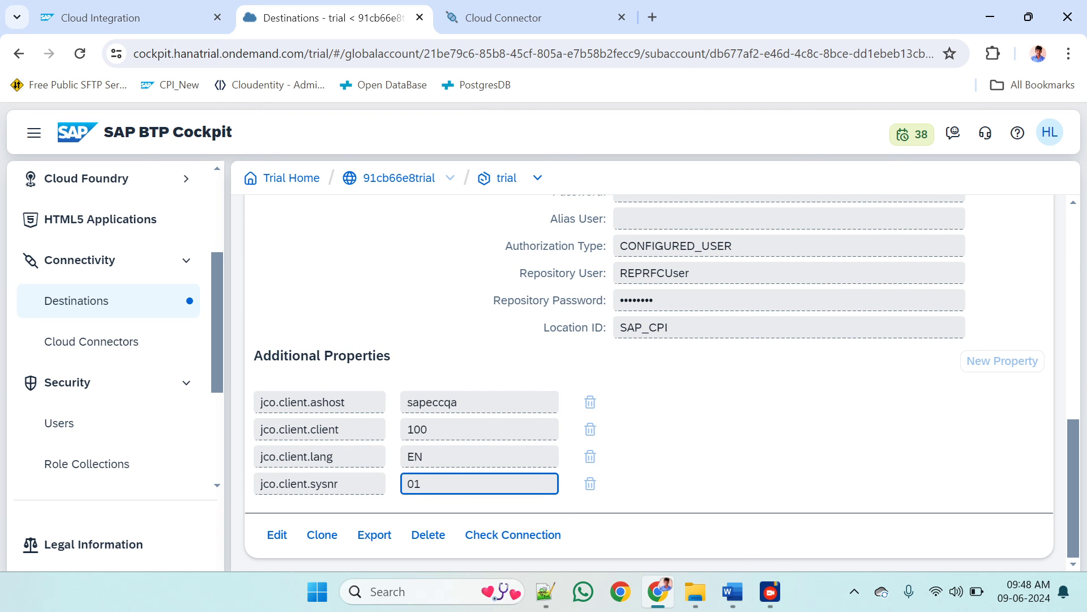
Run the connection check for RFCDestination, compare it with the Cloud Connector mappings, and return to the integration flow's RFC adapter settings
scroll(661, 383, up, 1)
scroll(661, 382, down, 1)
click(508, 537)
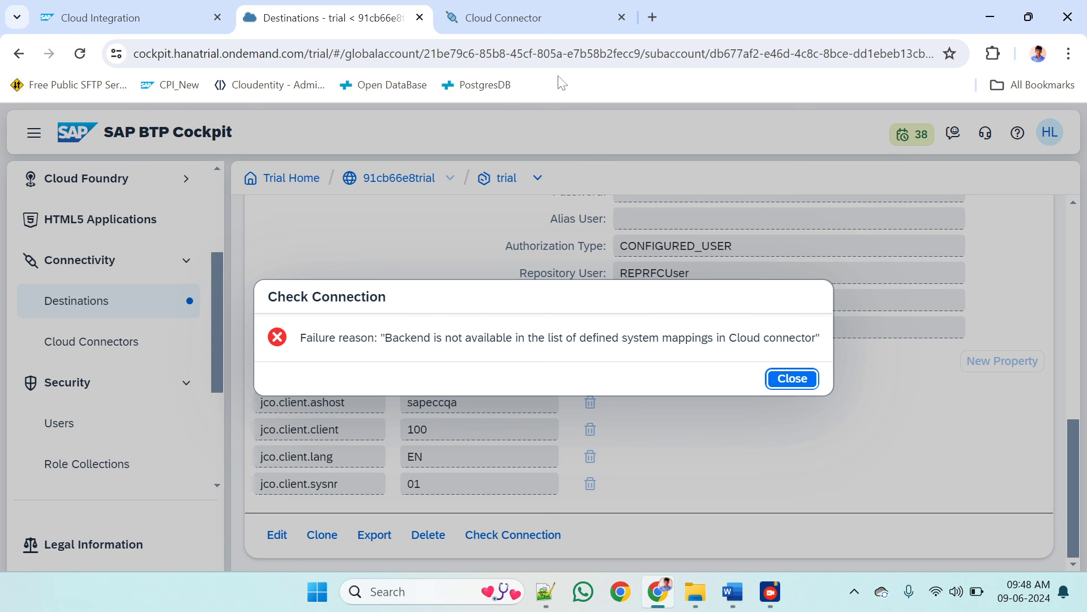
click(518, 13)
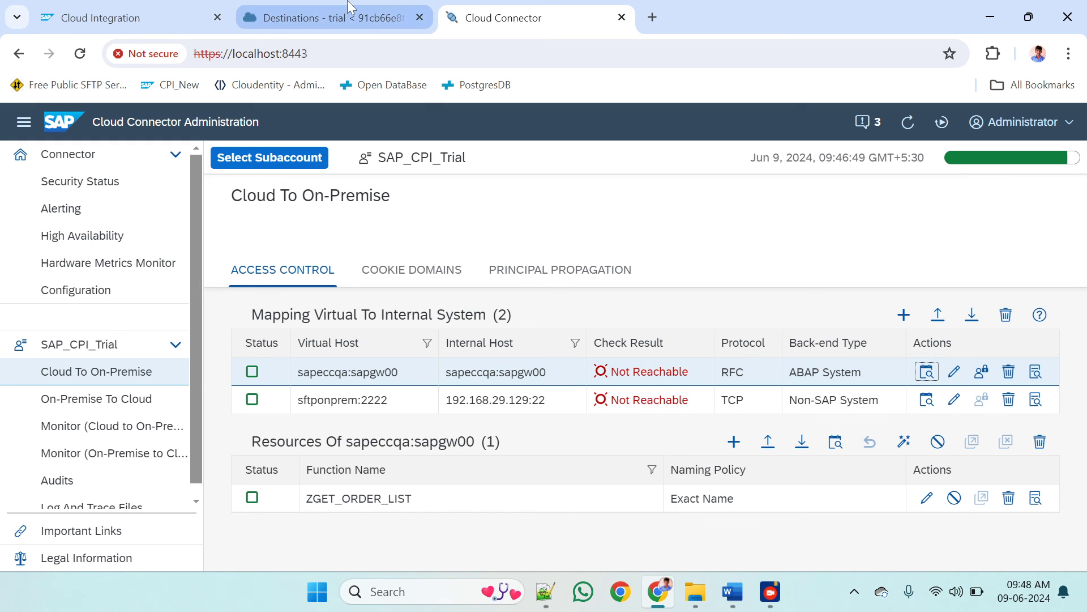
click(328, 17)
click(795, 378)
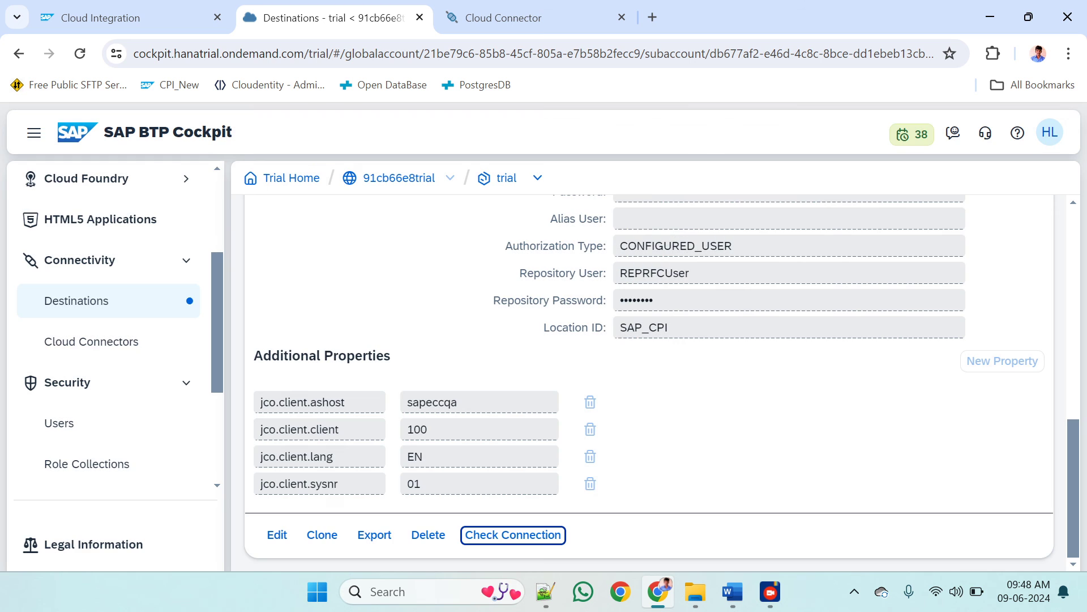
click(179, 8)
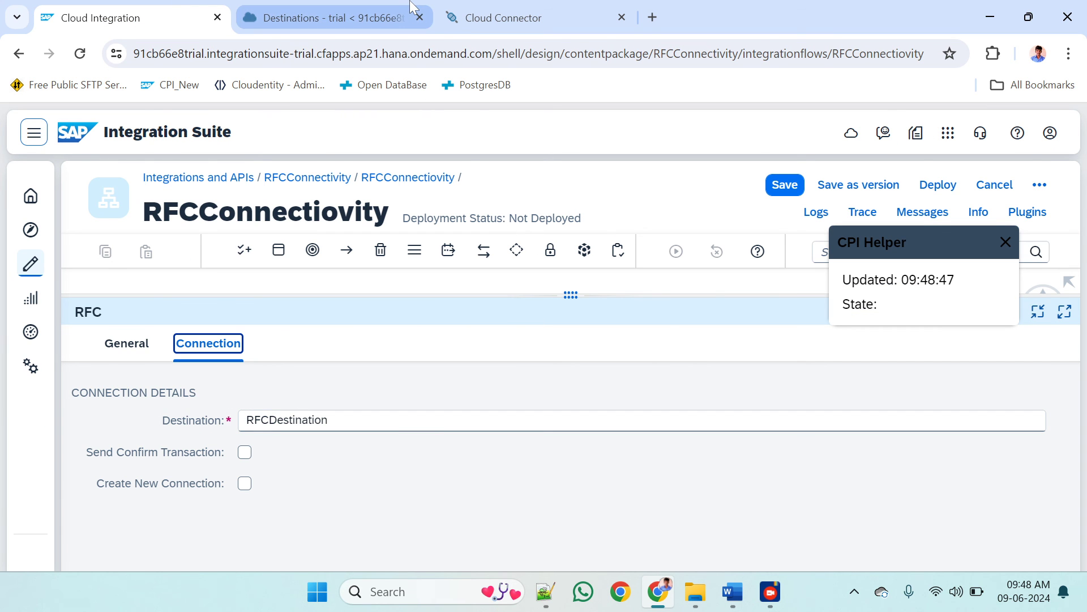
Check the RFCDestination name in BTP Cockpit against the RFC adapter's destination, and return to the integration flow diagram
click(347, 12)
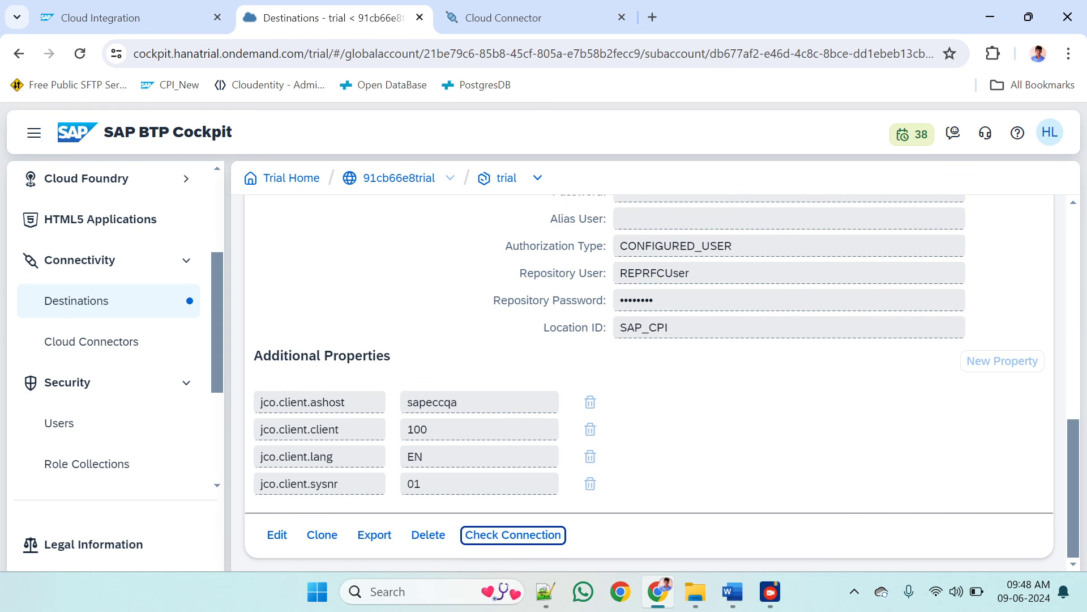
scroll(704, 308, up, 5)
double_click(704, 324)
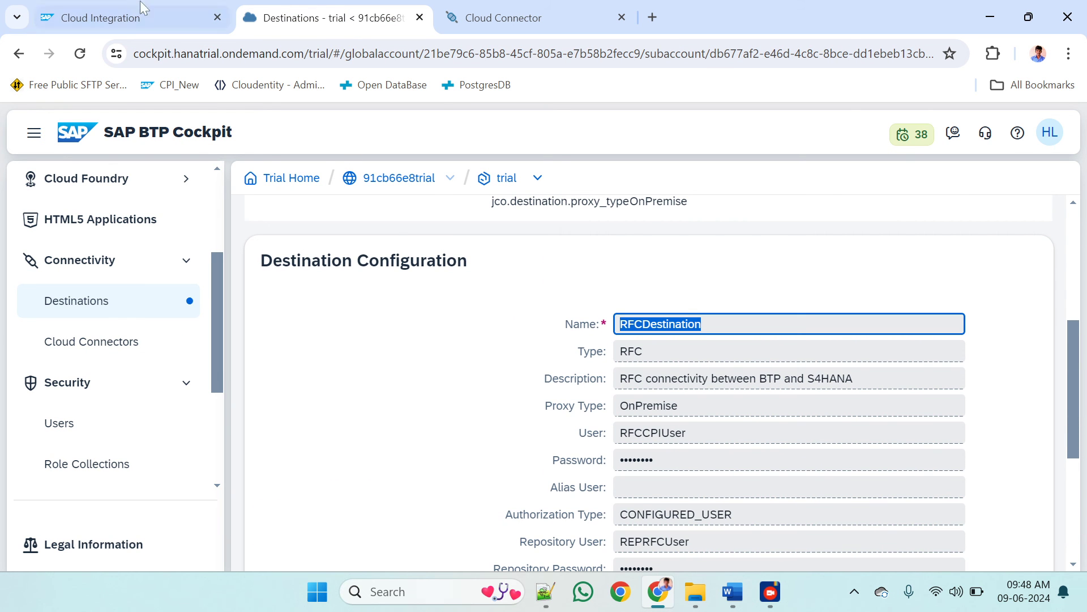
drag(142, 12, 286, 174)
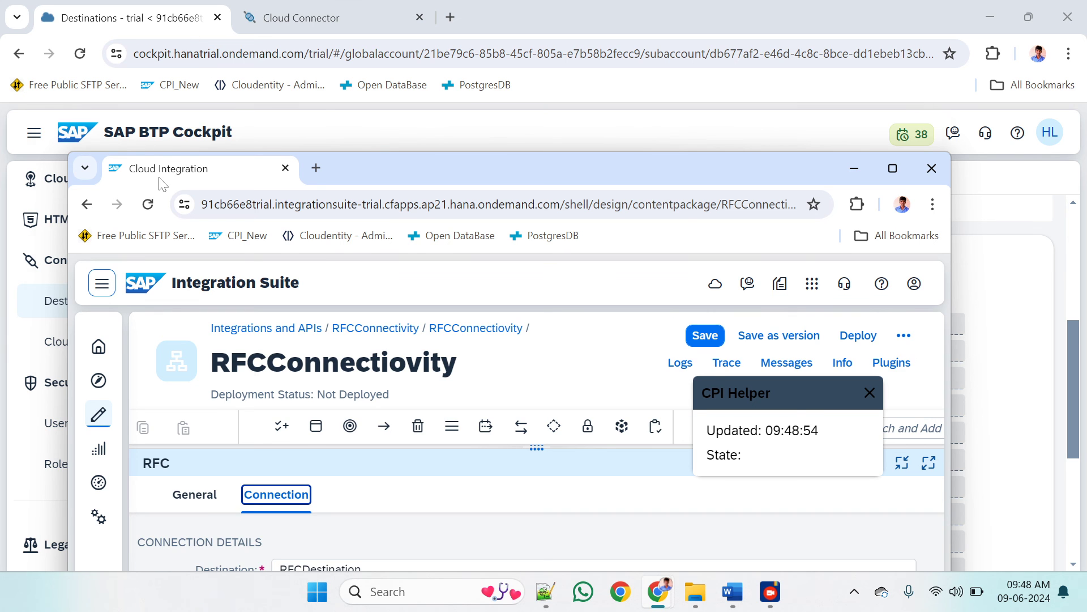
drag(165, 169, 130, 17)
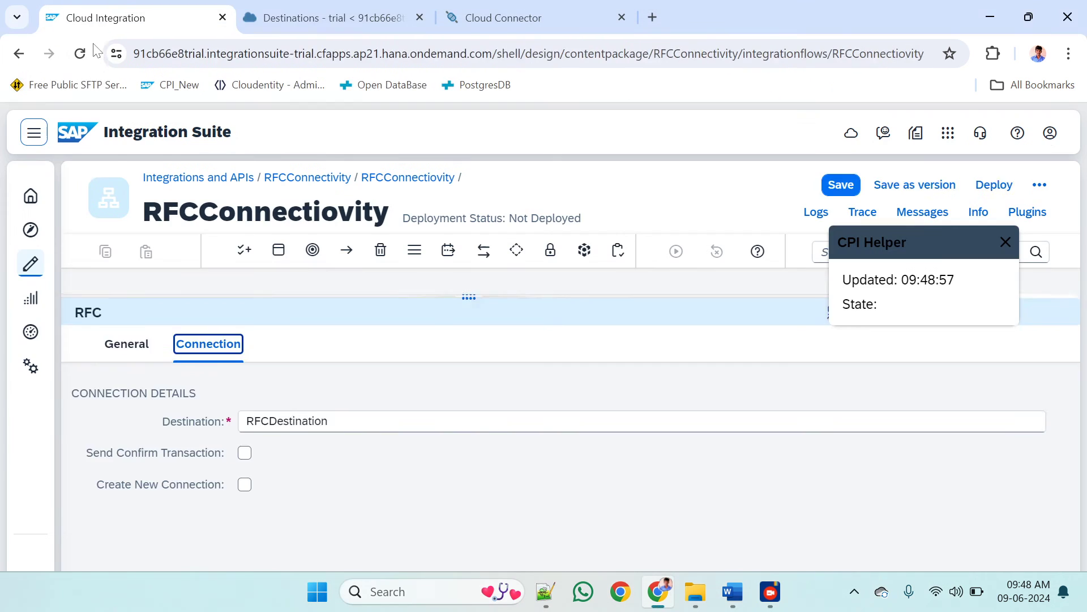
click(571, 295)
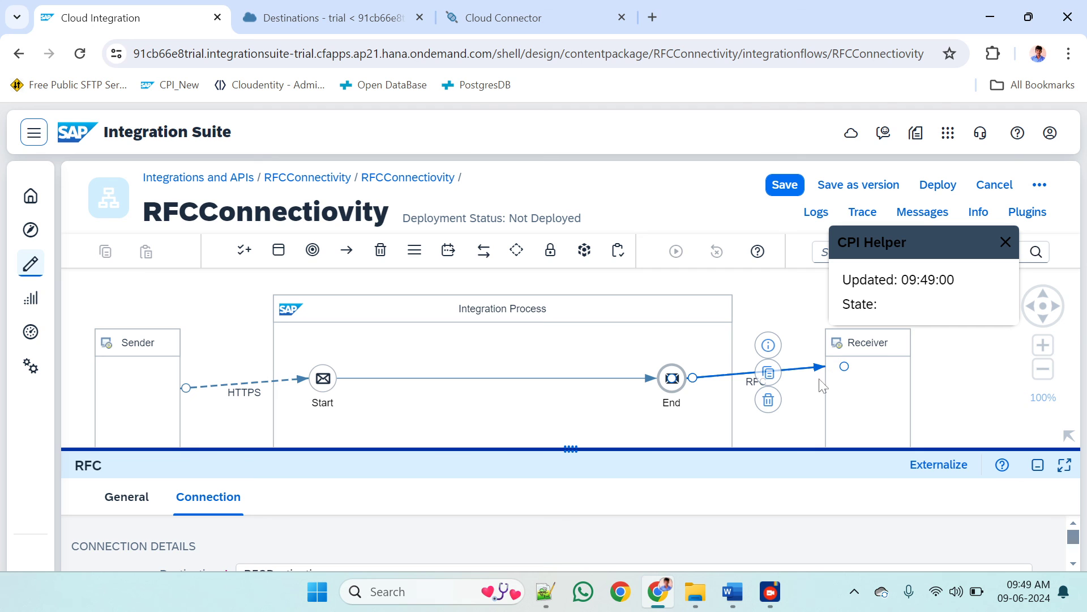
In BTP Cockpit, view the trial subaccount's Cloud Connectors page and return to its destinations list
click(351, 29)
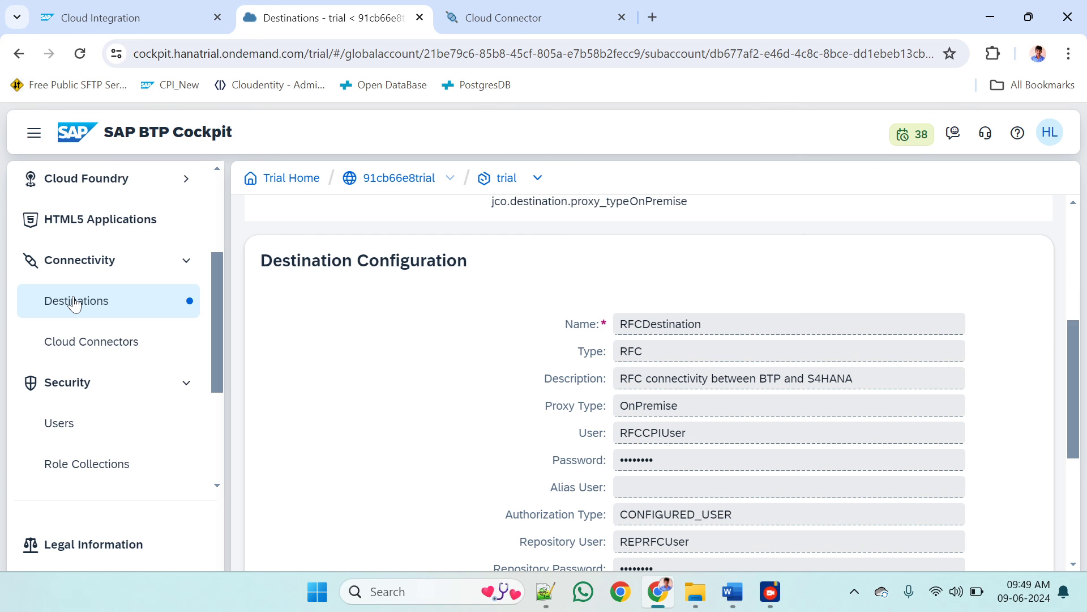
click(93, 342)
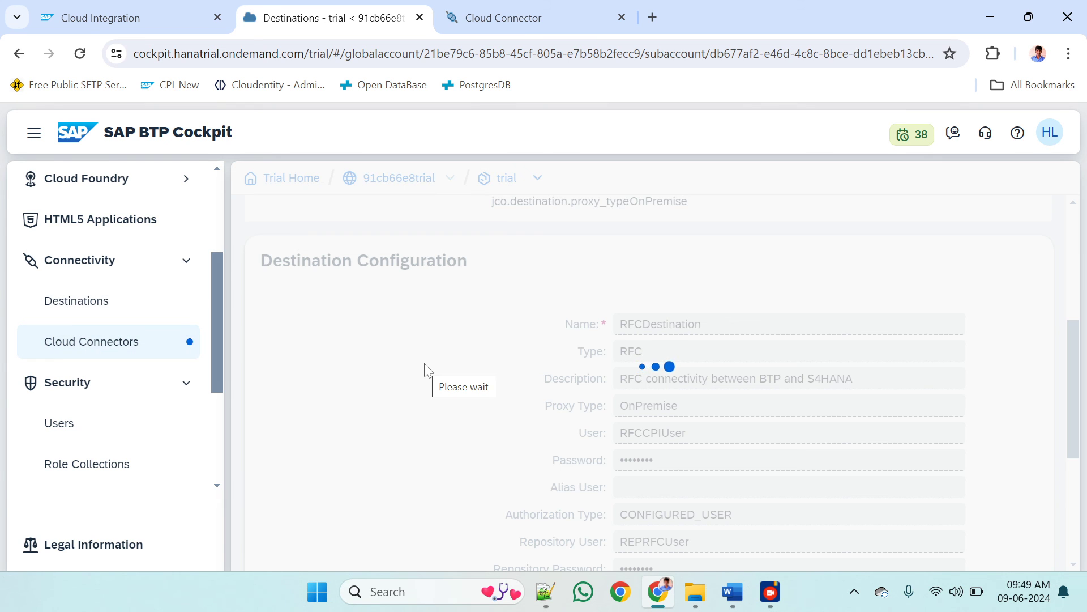
click(93, 306)
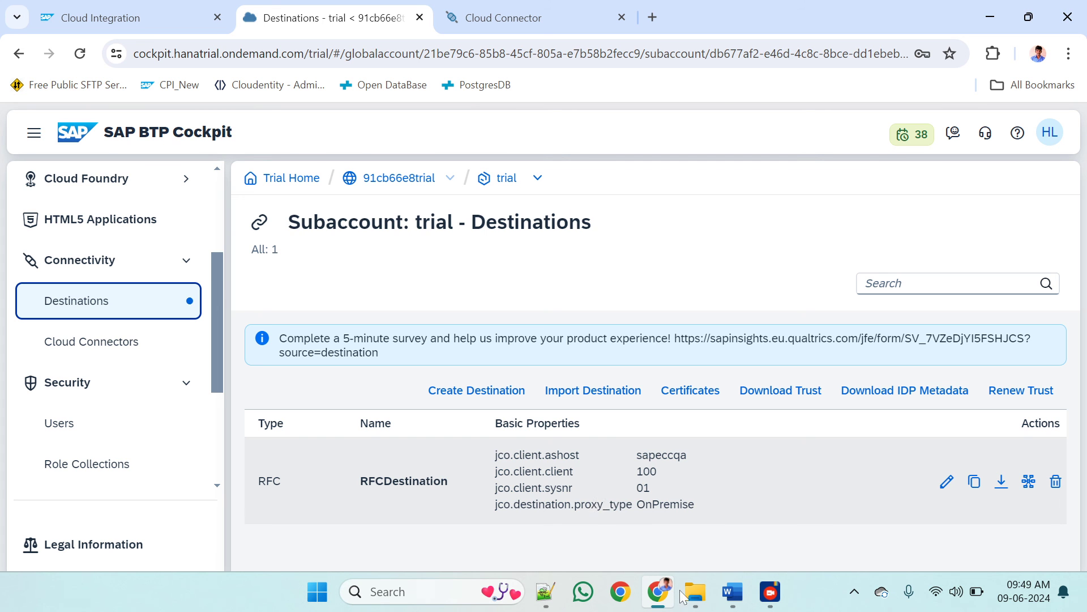
mouse_move(770, 592)
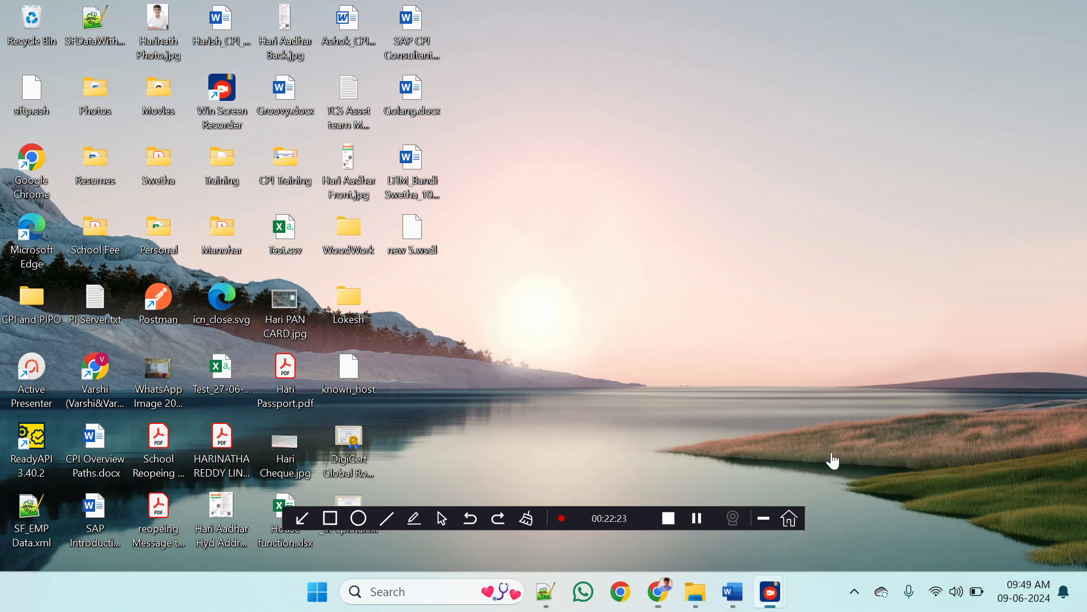
click(830, 458)
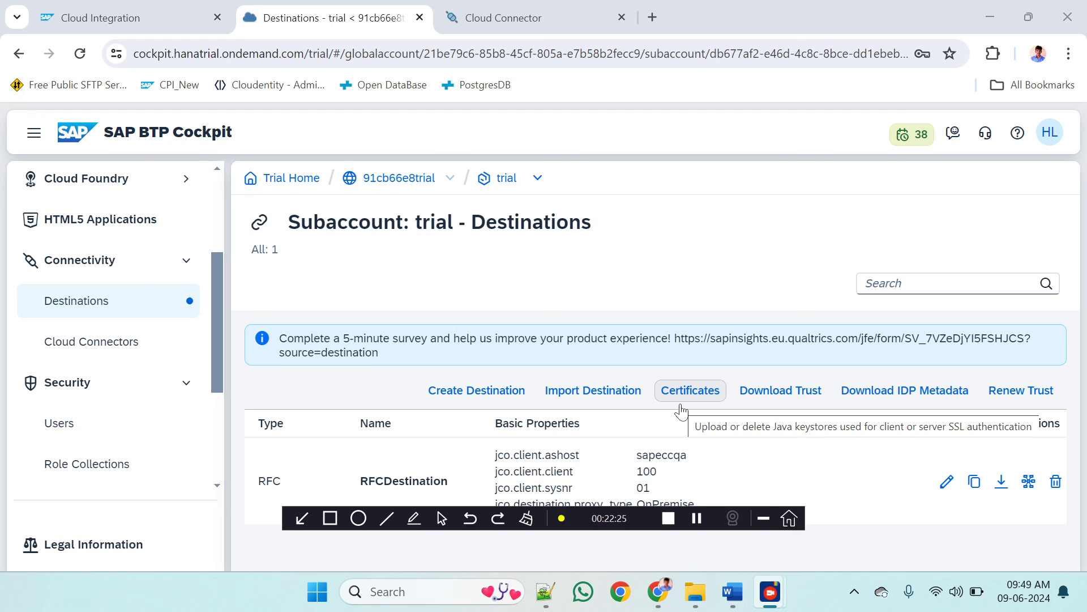